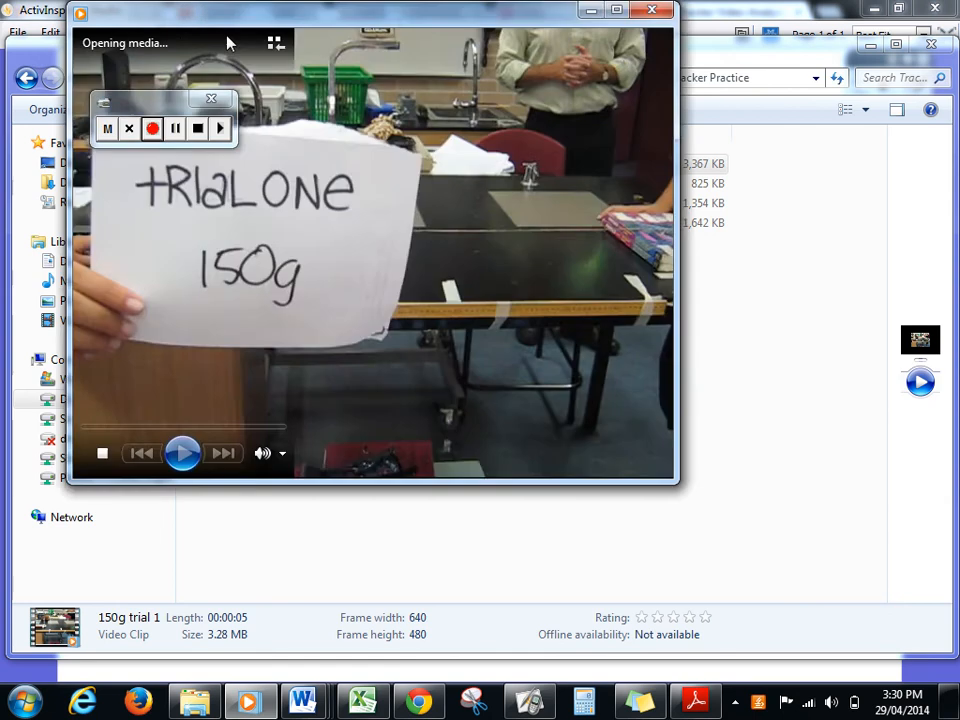
- Reposition and enlarge the video player window, then replay the 150g trial 1 clip and pause near its start
drag(179, 17, 241, 210)
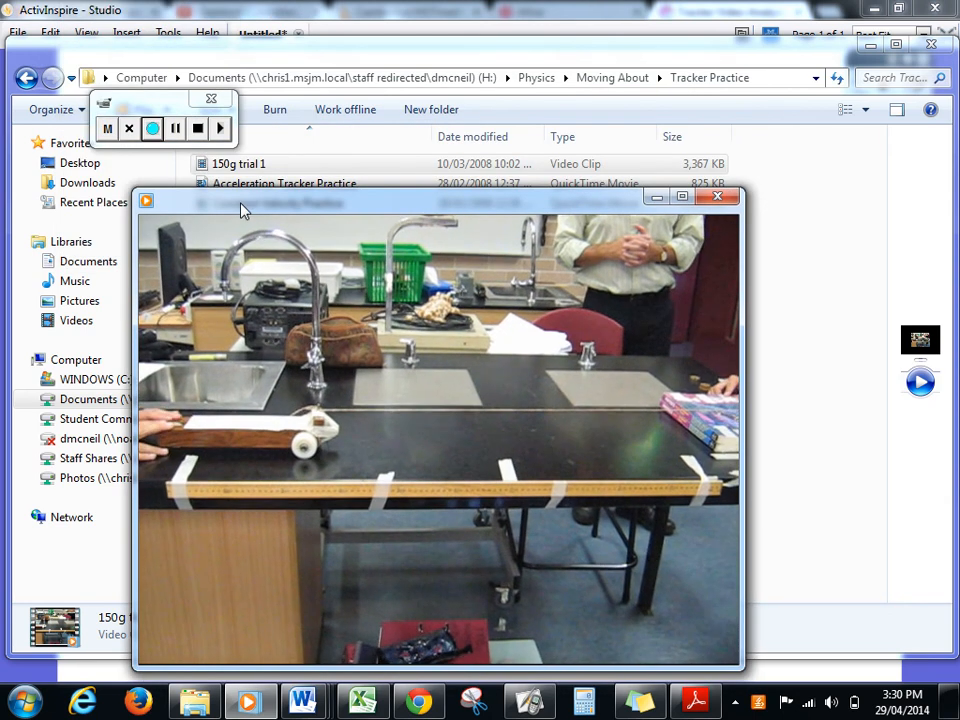
drag(241, 210, 241, 196)
drag(630, 184, 630, 118)
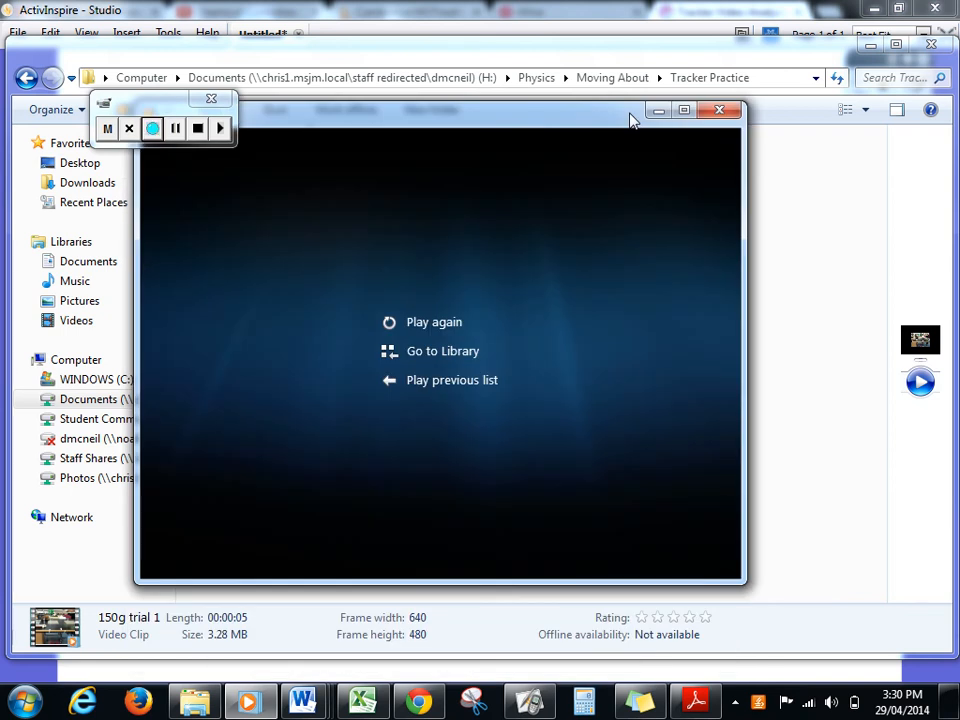
drag(744, 582, 840, 623)
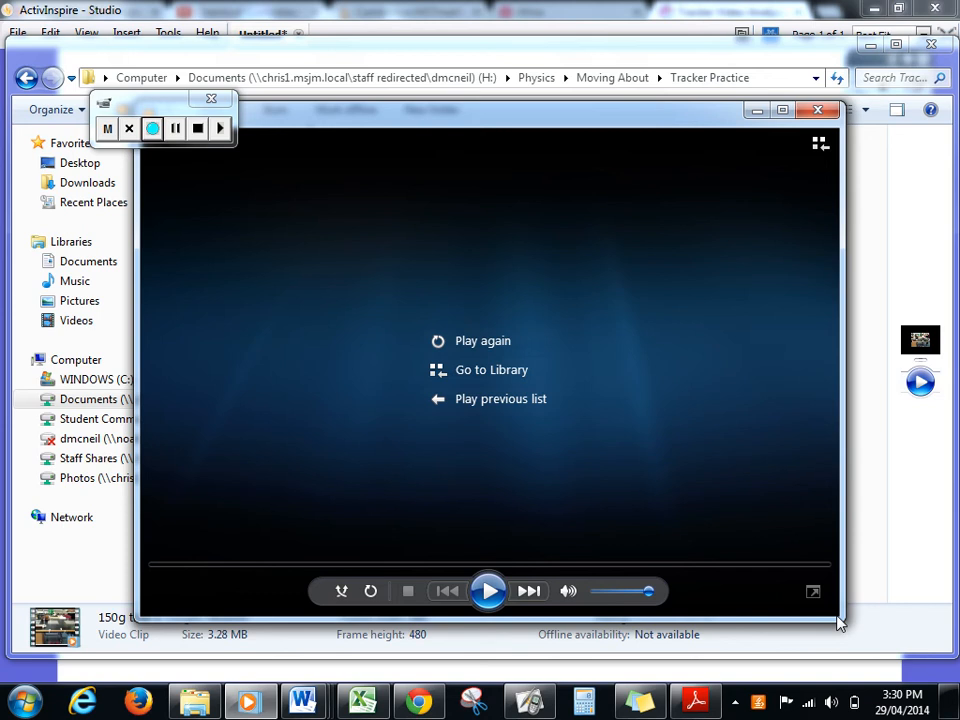
click(488, 591)
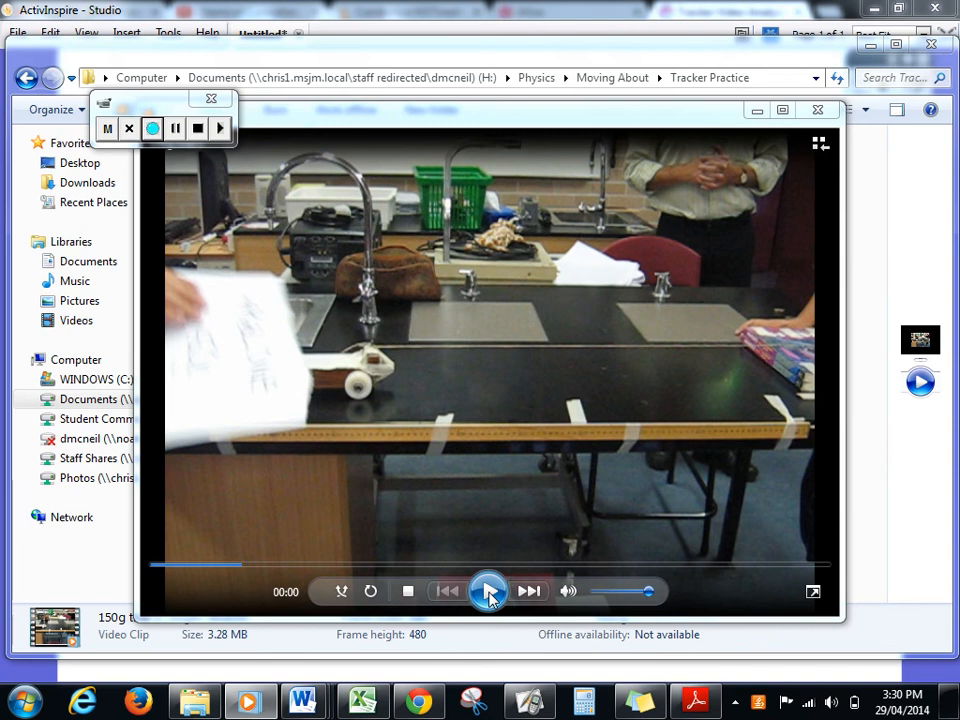
- Annotate the paused video in white with a pulley, string and hanging mass by the books, and an arrow running from the cart towards them
click(530, 703)
click(536, 705)
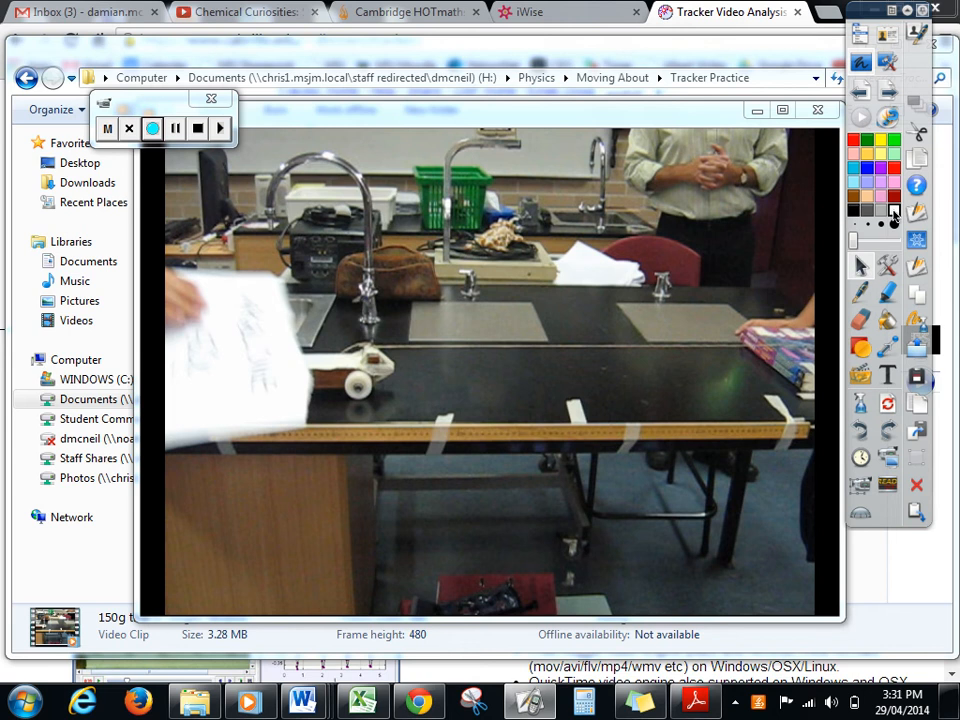
mouse_move(750, 337)
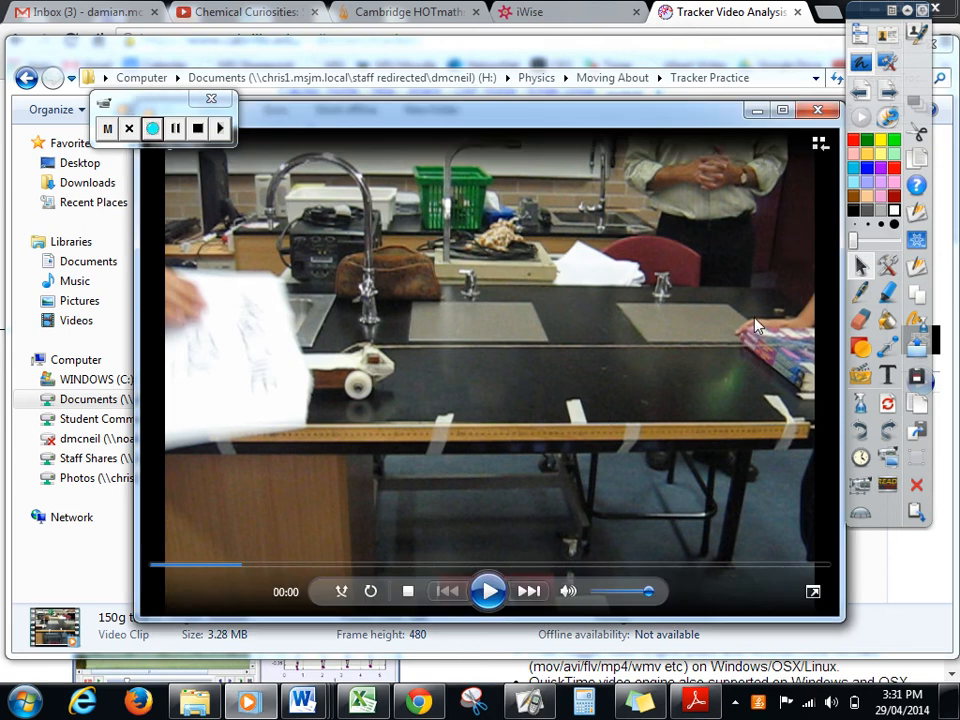
click(894, 212)
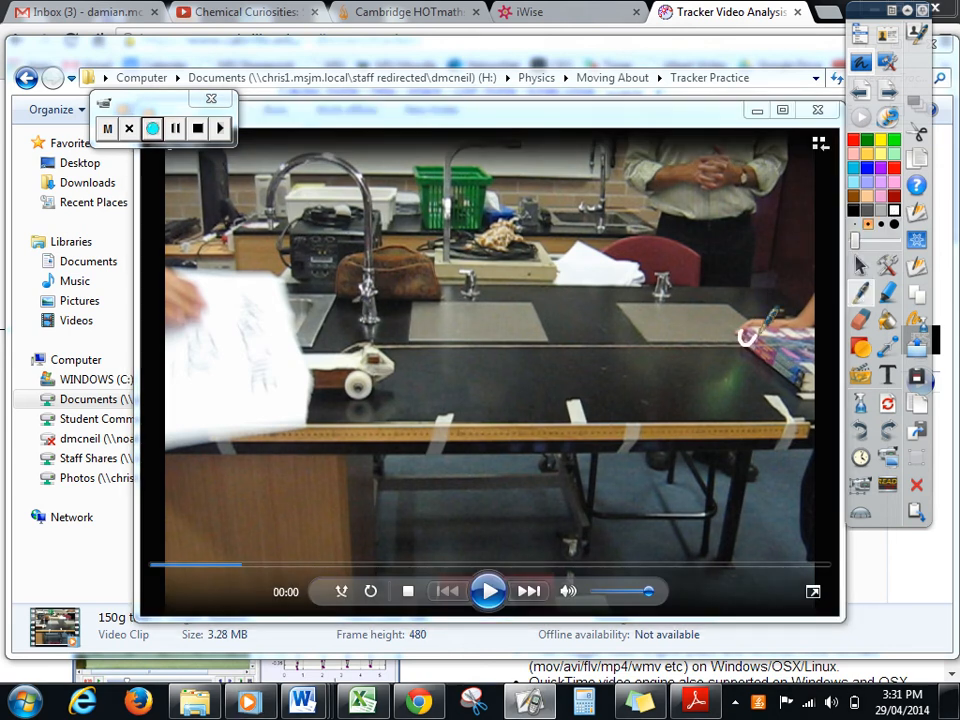
mouse_move(748, 338)
mouse_down()
mouse_move(782, 287)
mouse_move(792, 508)
mouse_move(782, 540)
mouse_move(805, 550)
mouse_move(790, 527)
mouse_up()
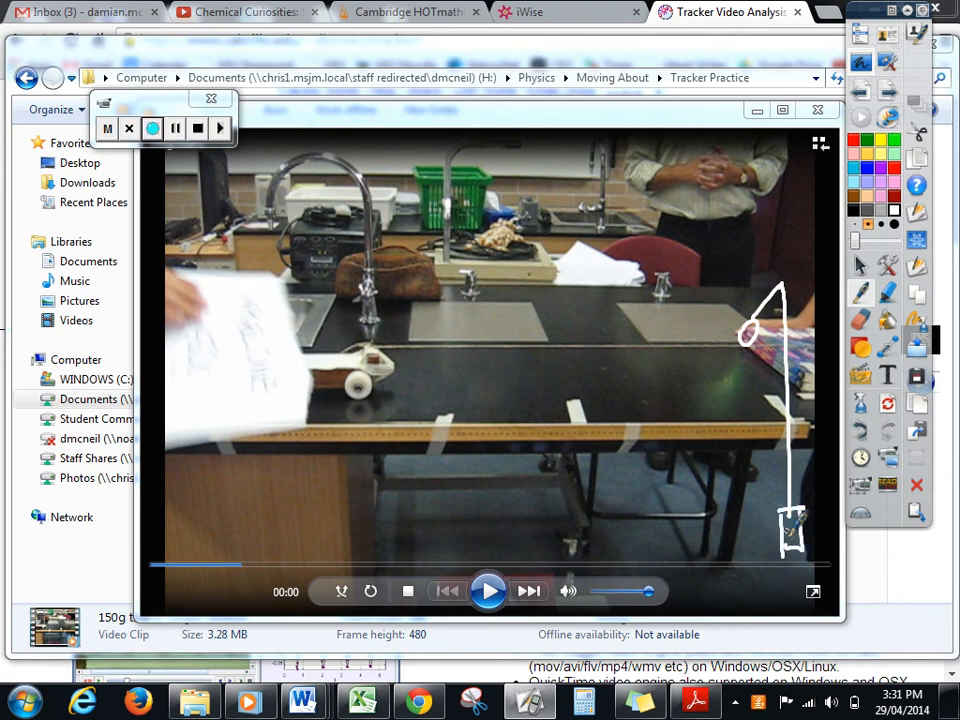
mouse_move(370, 350)
mouse_down()
mouse_move(600, 333)
mouse_move(577, 325)
mouse_move(588, 329)
mouse_up()
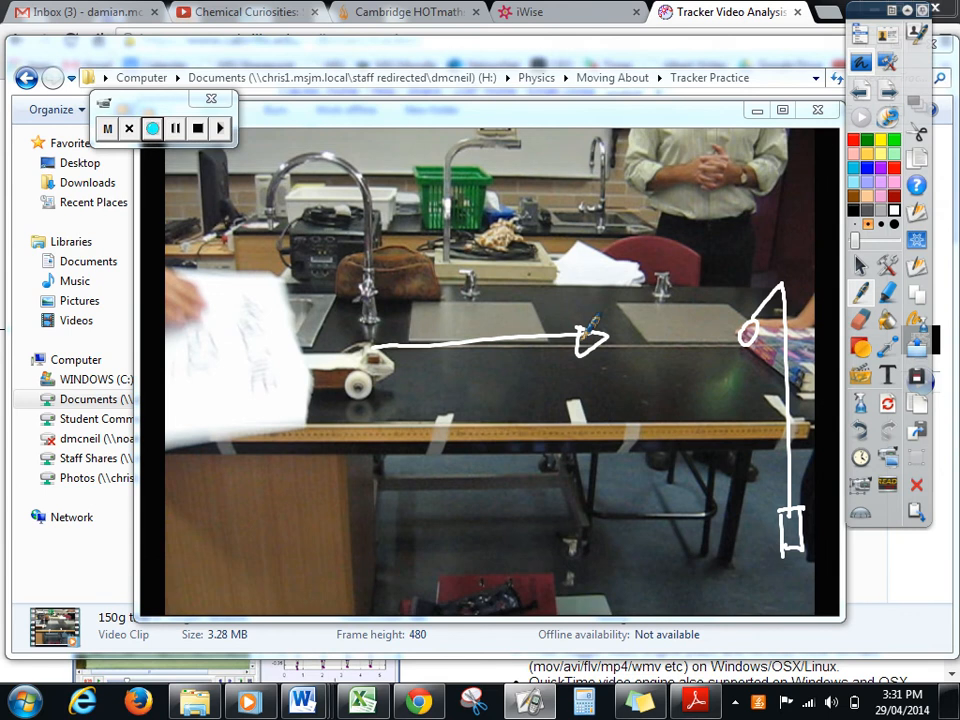
click(860, 265)
- Move the recorder panel clear of the video and continue the clip, pausing once the paper sign has left the shot
drag(153, 108, 90, 35)
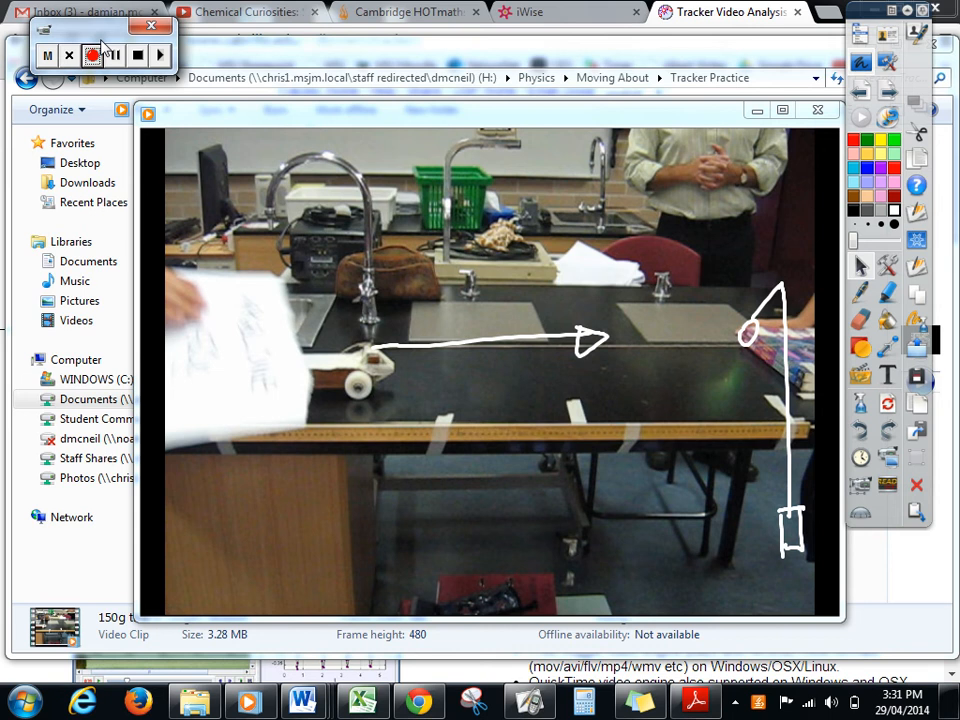
mouse_move(600, 395)
click(862, 267)
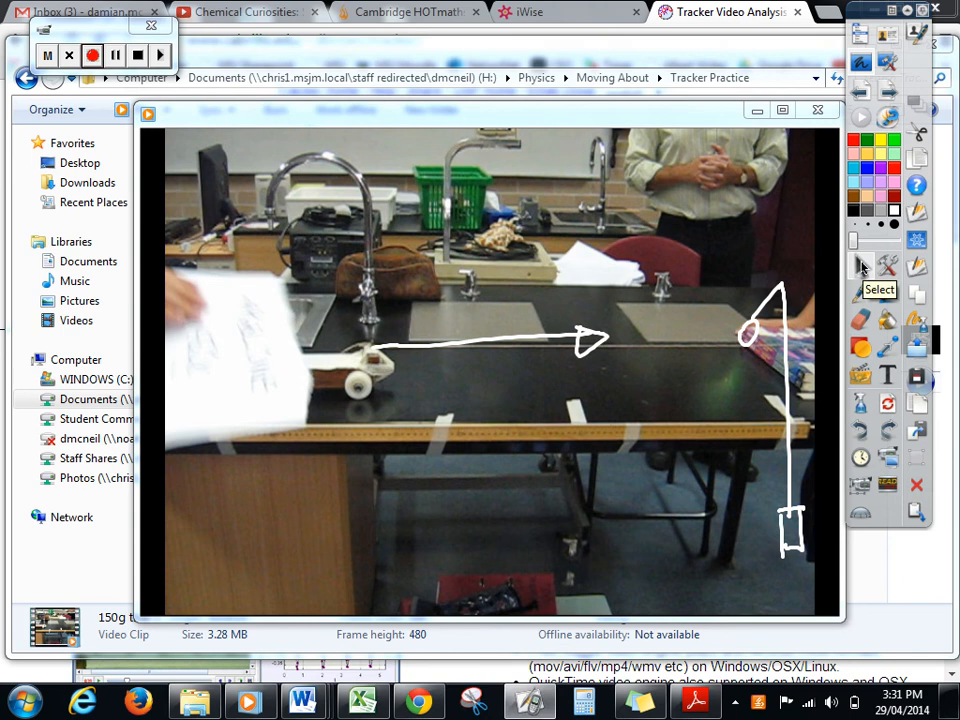
click(488, 591)
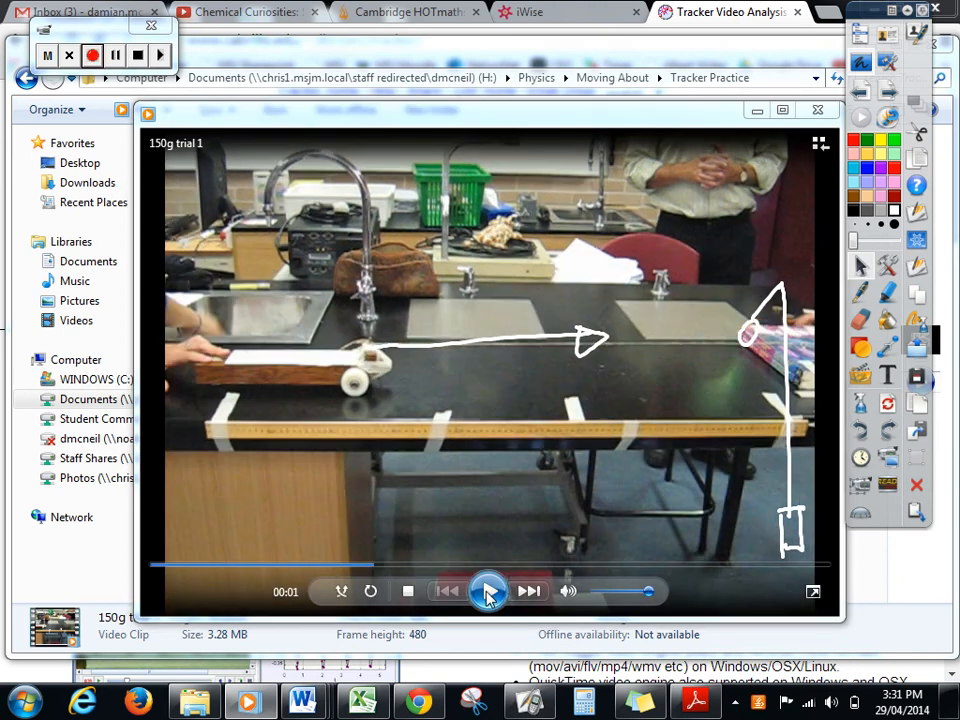
click(488, 591)
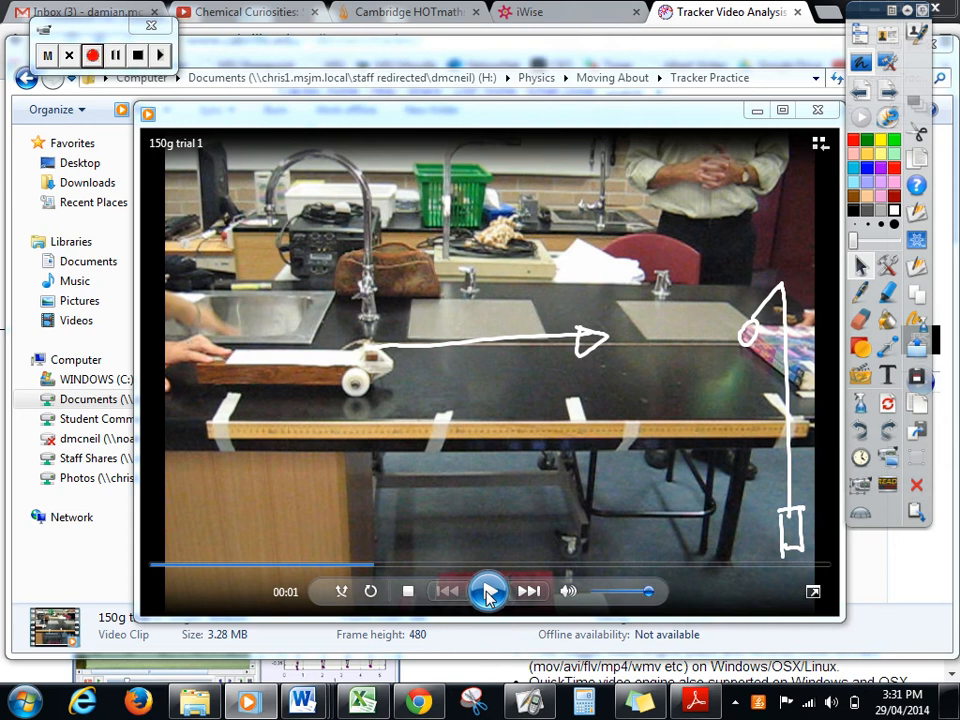
- Start a fresh annotation page and mark the metre ruler's full length and a shorter span above it in light orange
click(889, 96)
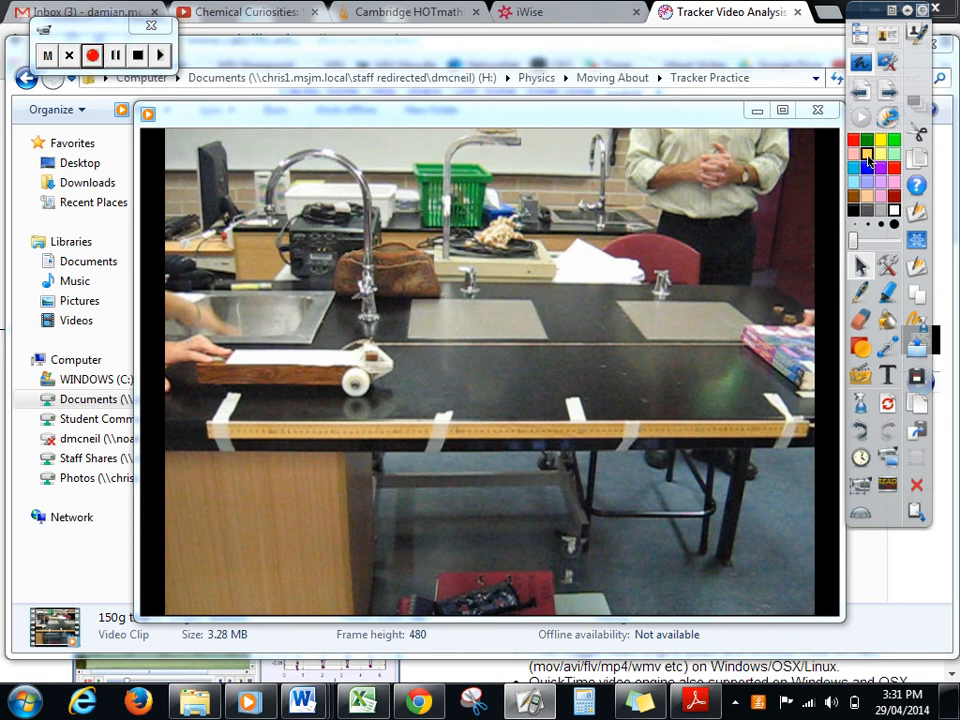
click(867, 154)
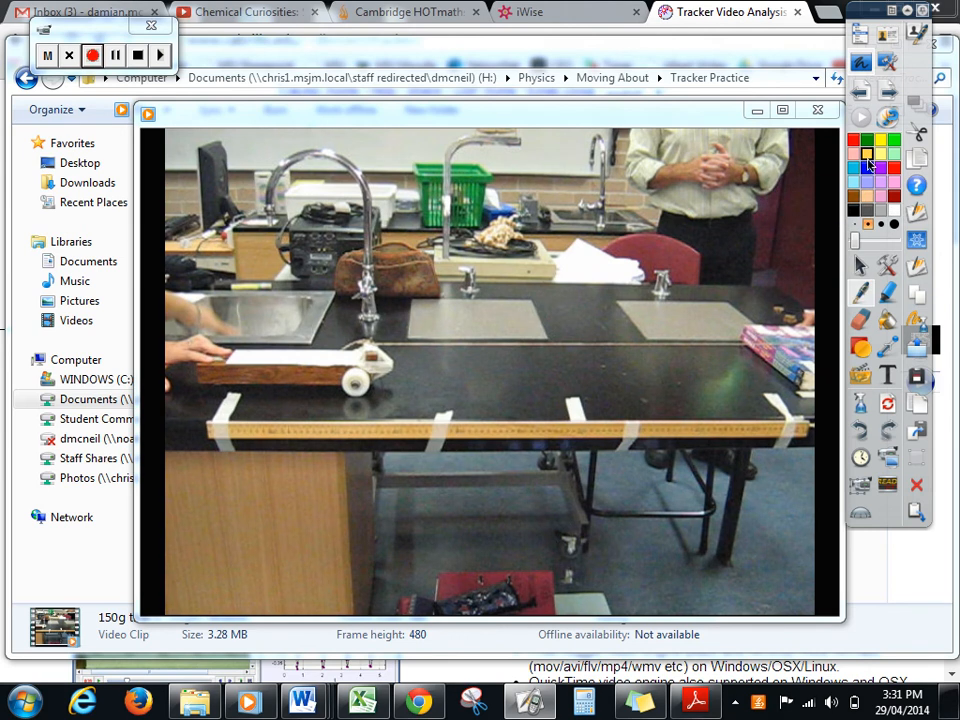
mouse_move(203, 432)
mouse_down()
mouse_move(800, 432)
mouse_move(808, 452)
mouse_up()
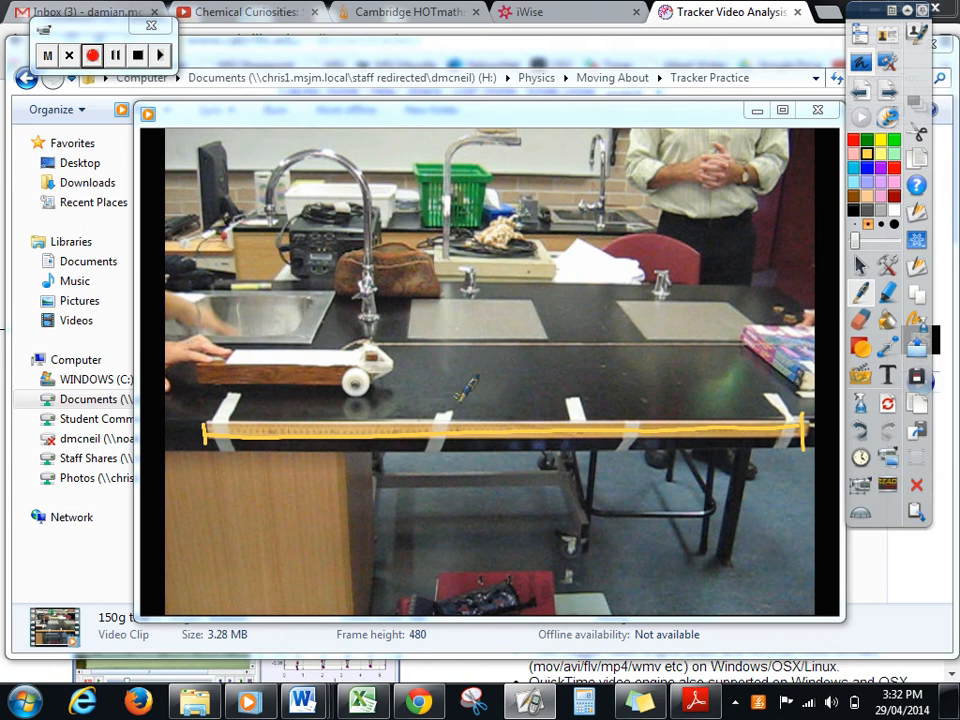
drag(455, 398, 556, 418)
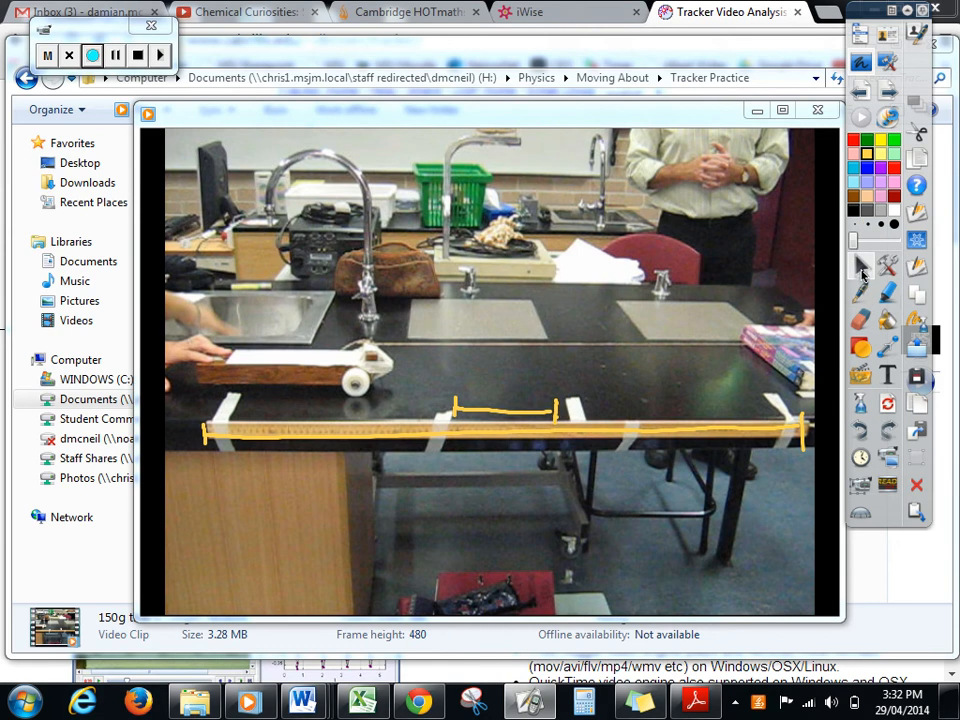
click(862, 270)
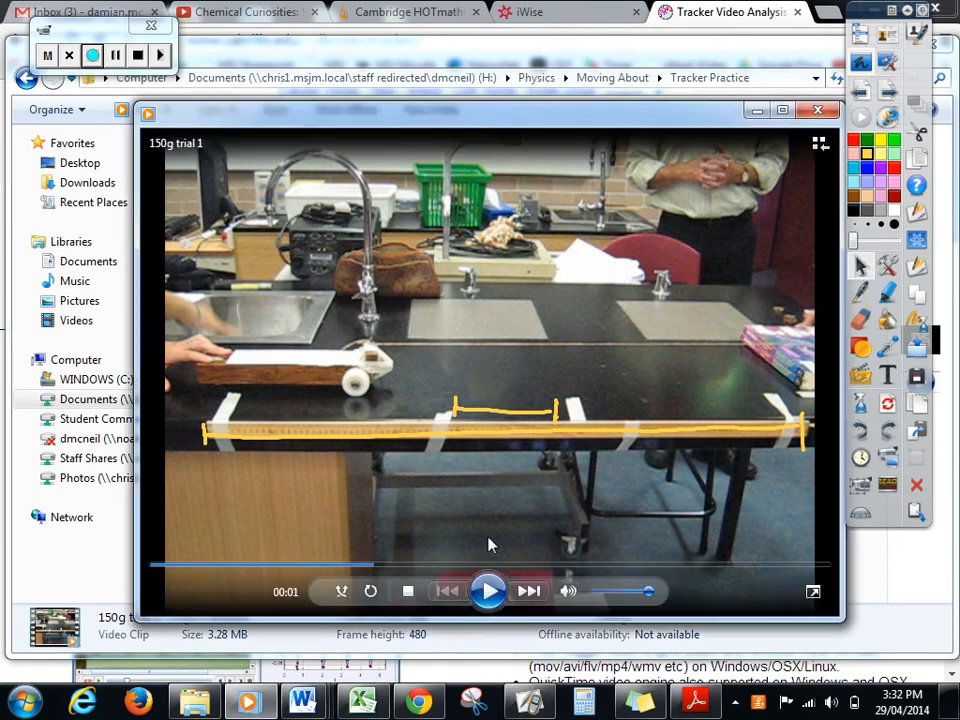
- Play the rest of the clip, move to a blank annotation page and close the video player
click(489, 591)
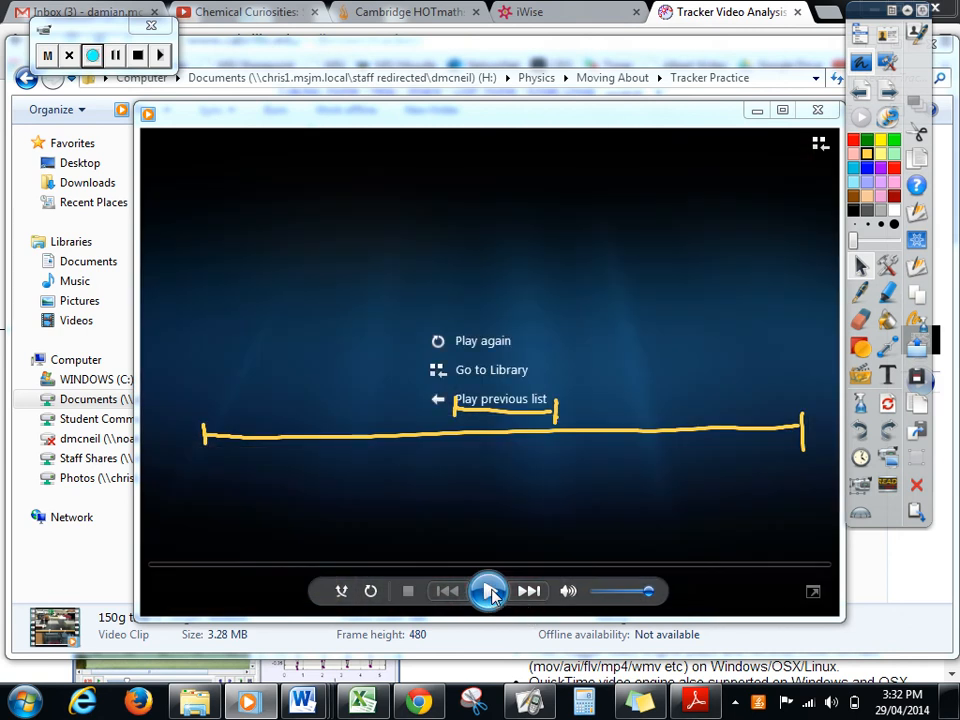
click(886, 92)
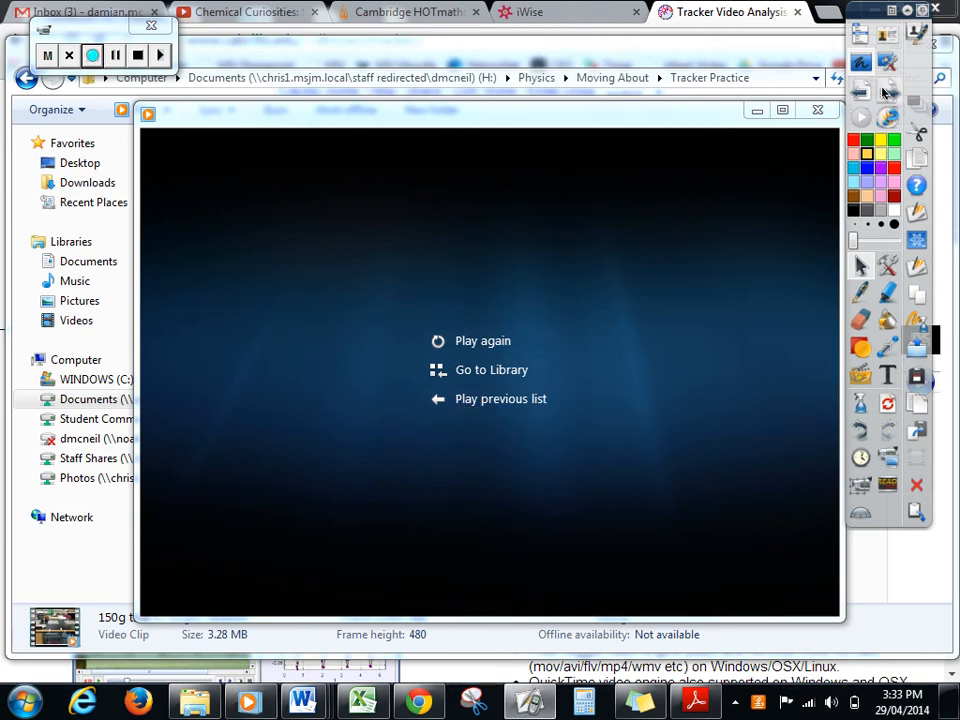
click(817, 110)
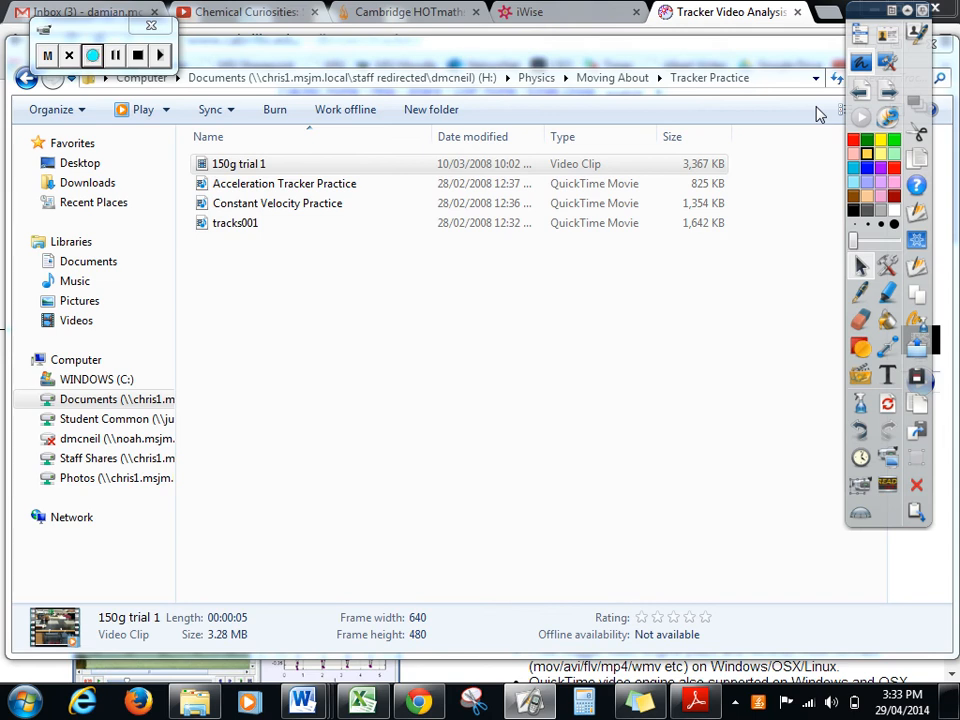
- Switch to Chrome showing the Tracker website and move the recorder panel off the page address
right_click(419, 702)
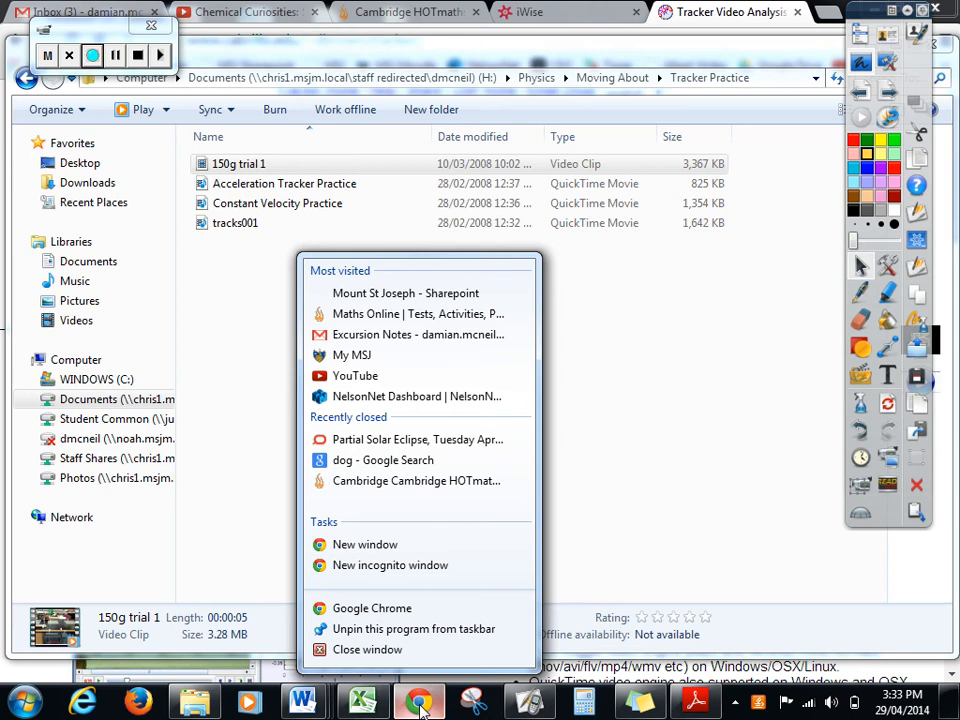
click(420, 703)
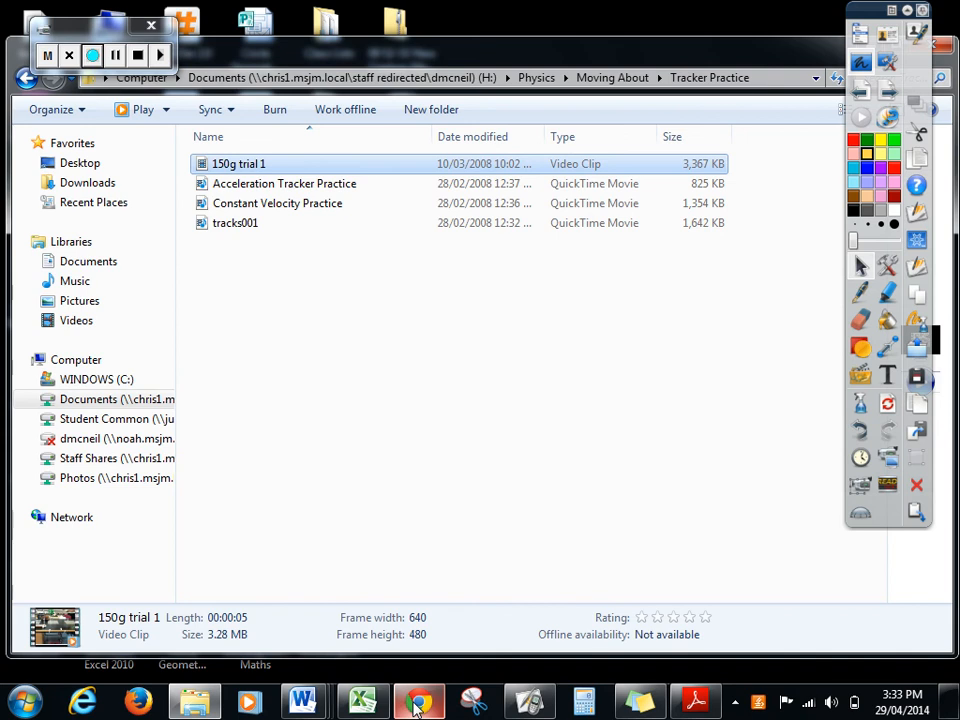
click(420, 703)
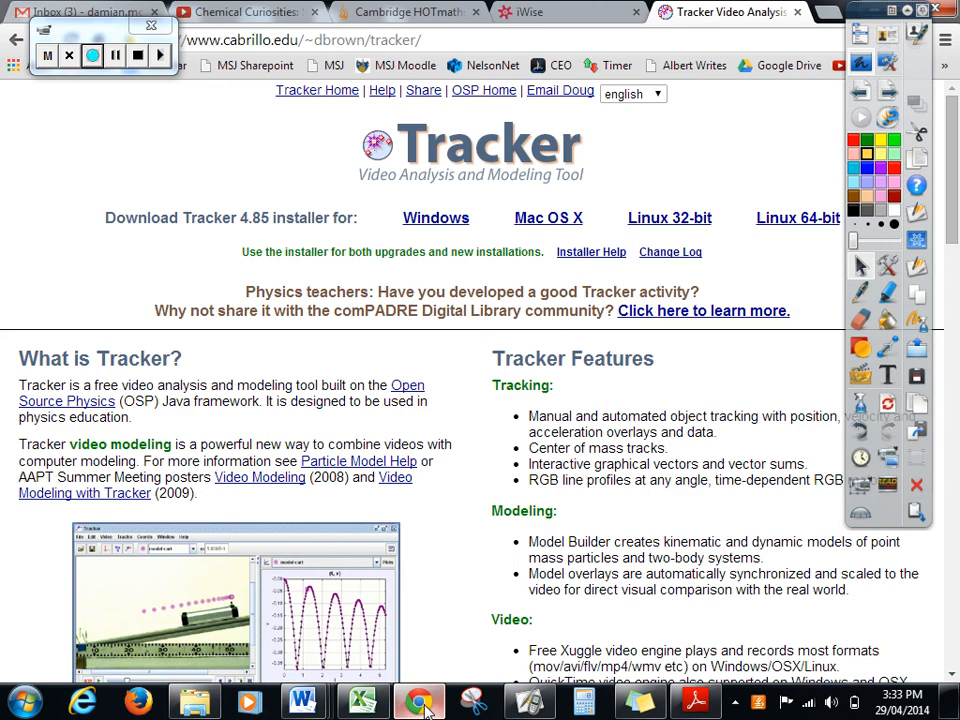
drag(107, 38, 107, 127)
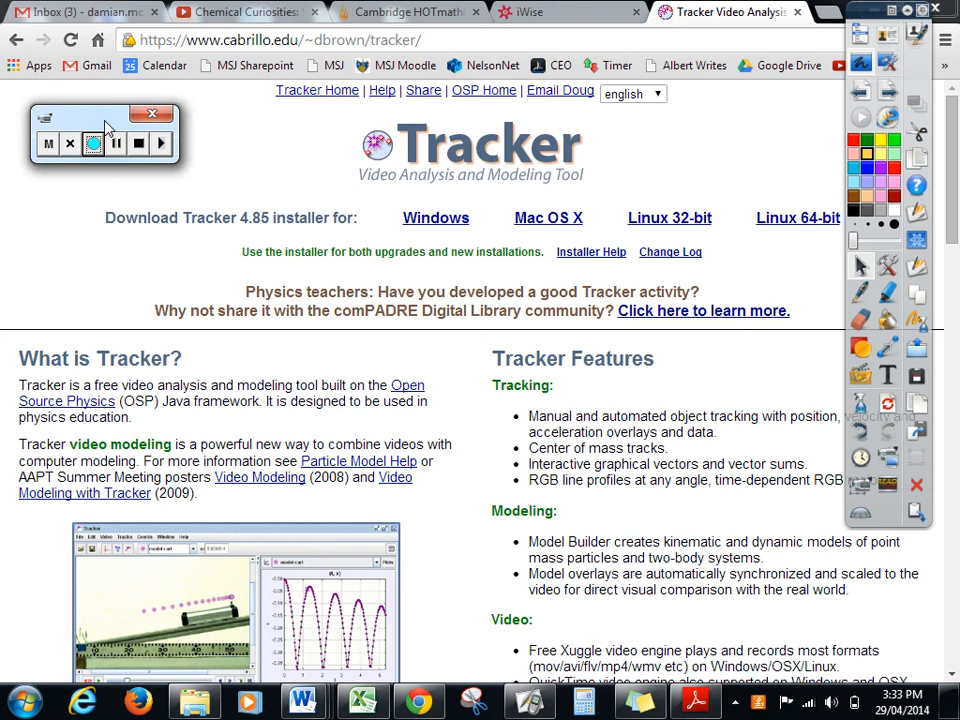
click(864, 320)
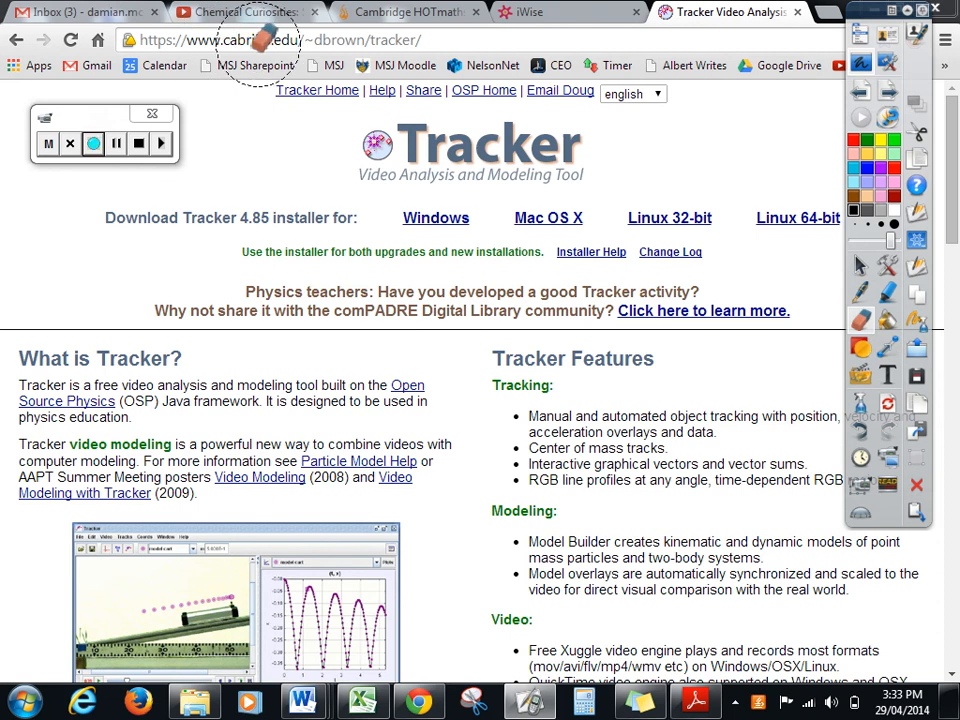
click(862, 291)
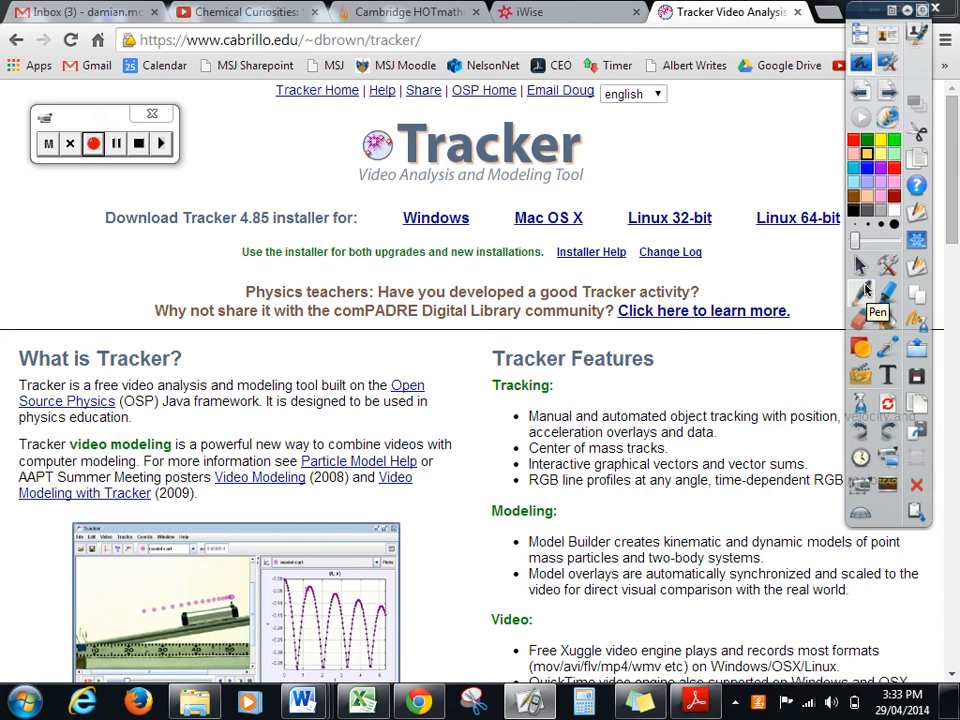
click(864, 290)
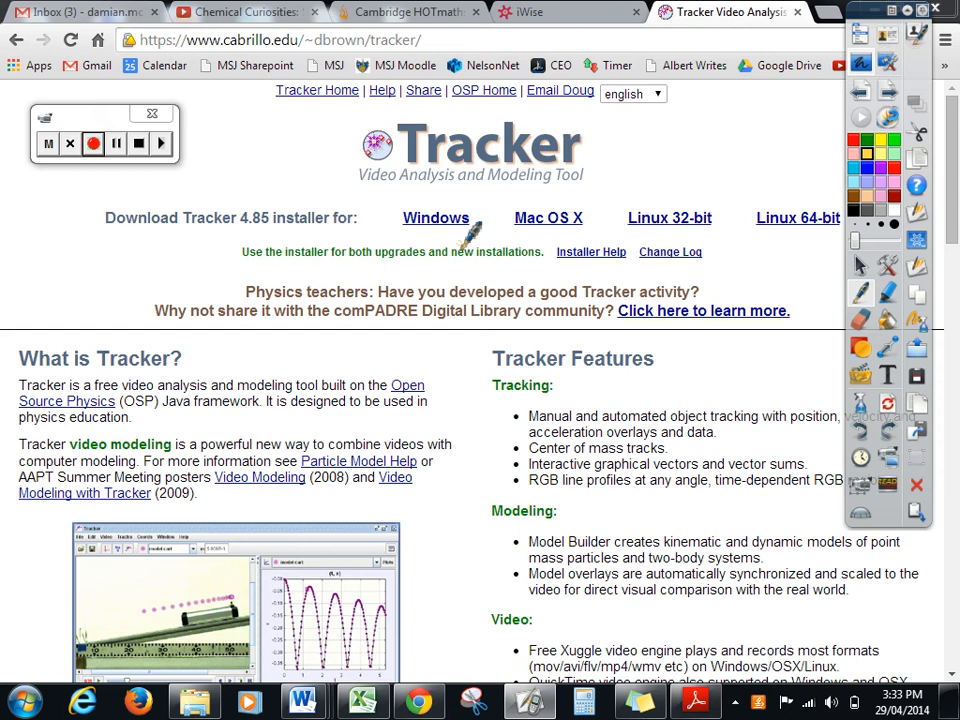
click(906, 12)
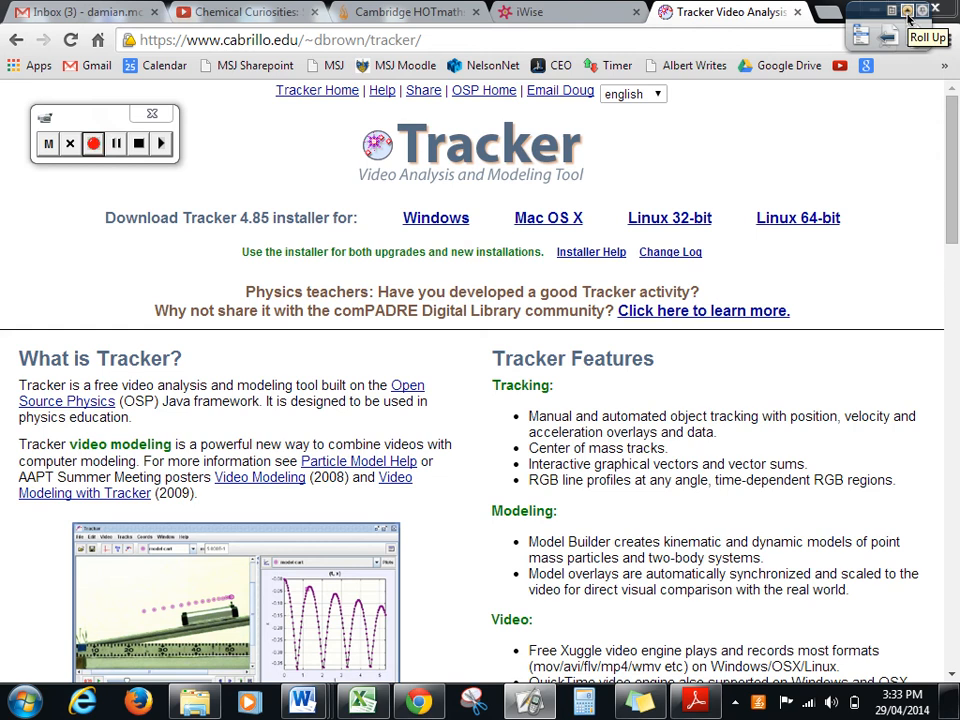
click(907, 12)
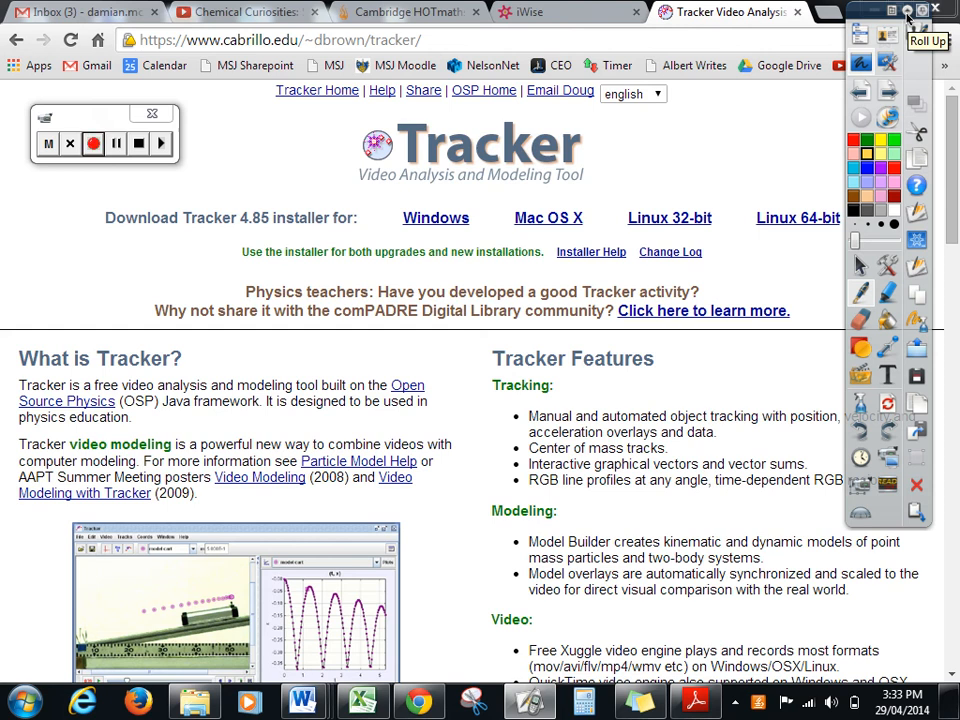
- Show the desktop, launch the tracker executable jar file and dismiss its welcome window
click(951, 708)
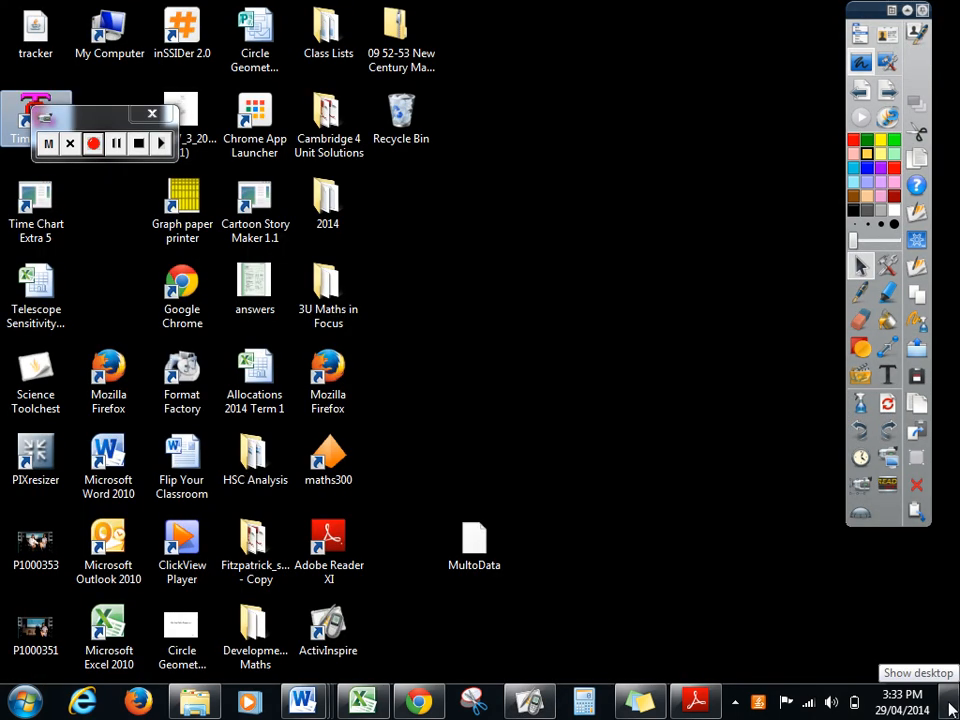
click(35, 33)
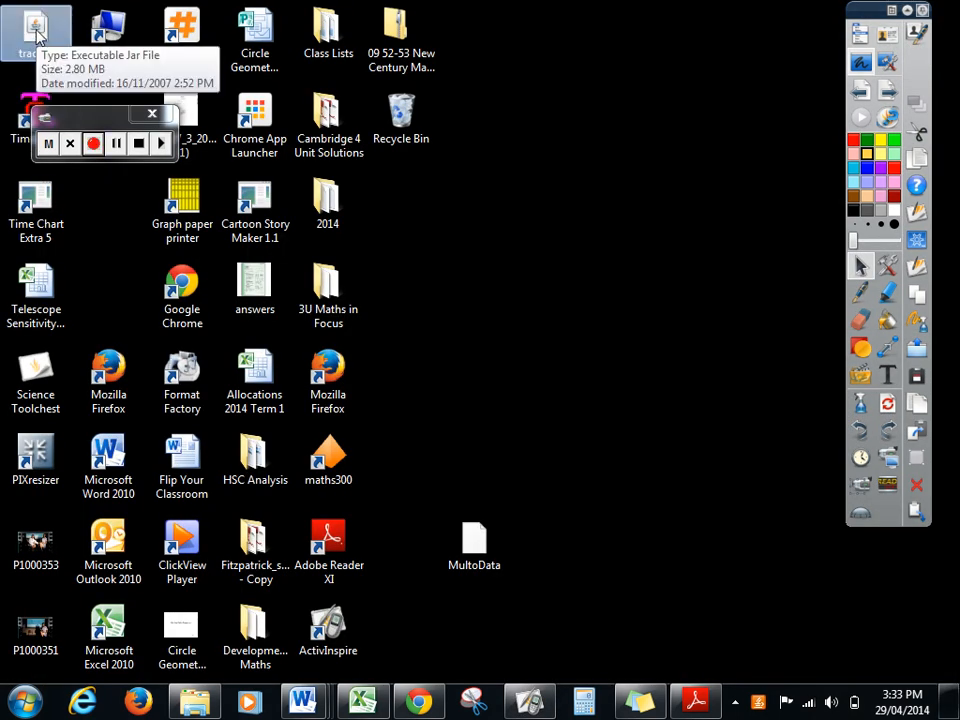
double_click(37, 29)
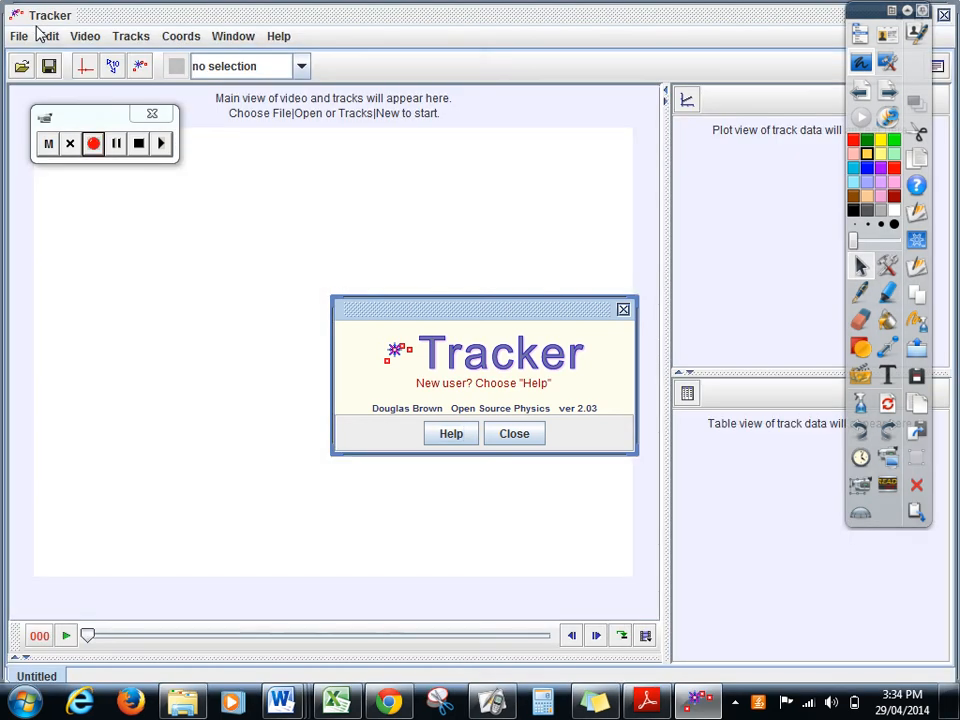
click(532, 436)
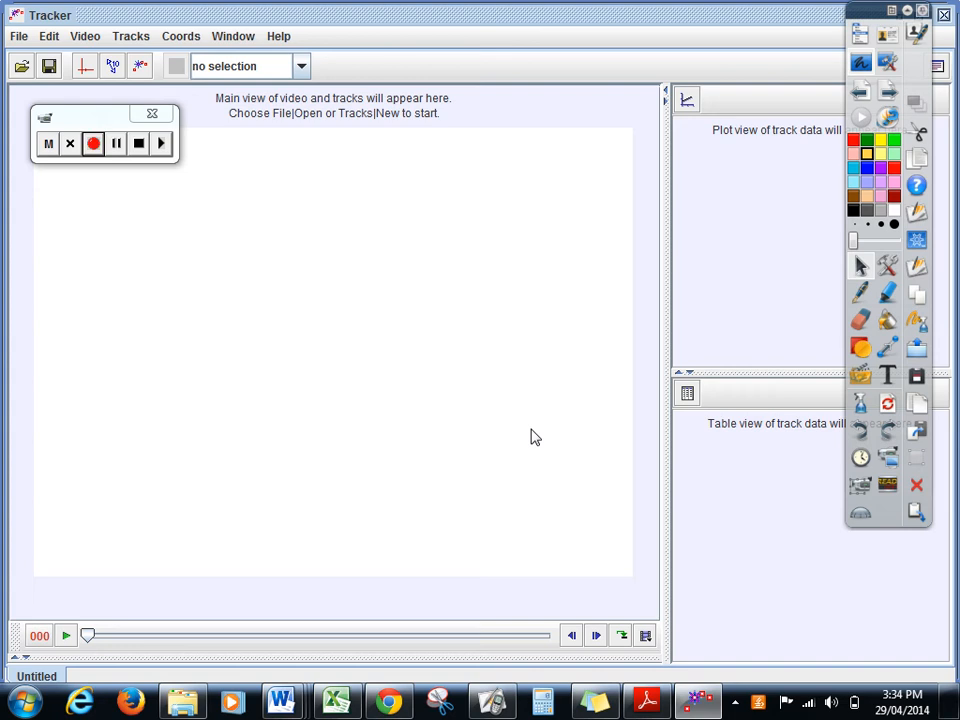
- Move the recorder panel out of the way and start importing a video
click(18, 41)
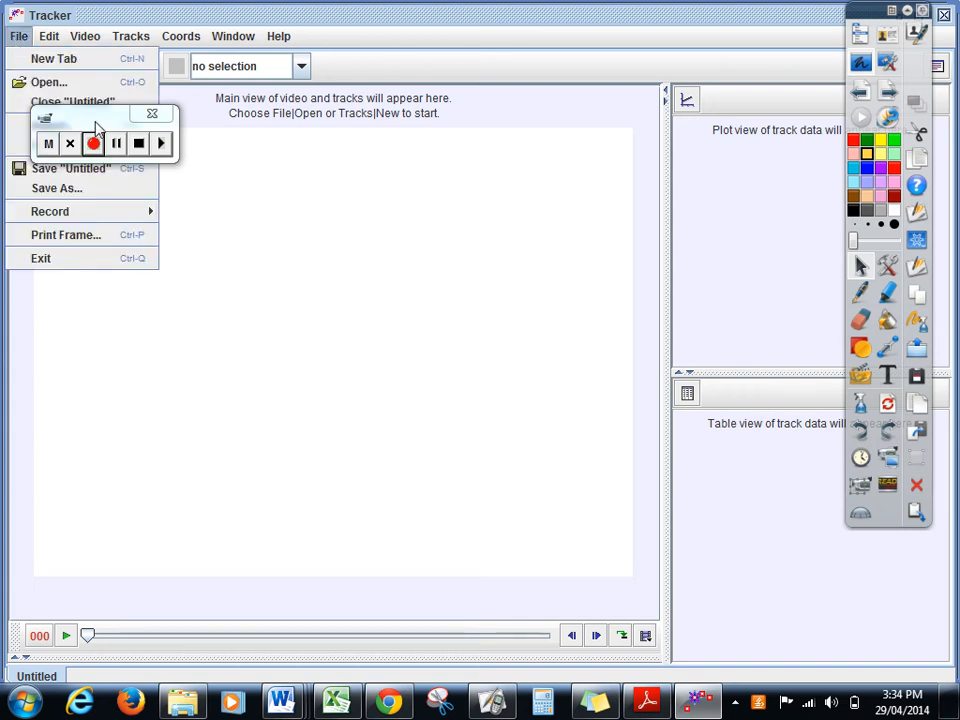
drag(94, 121, 101, 506)
click(18, 37)
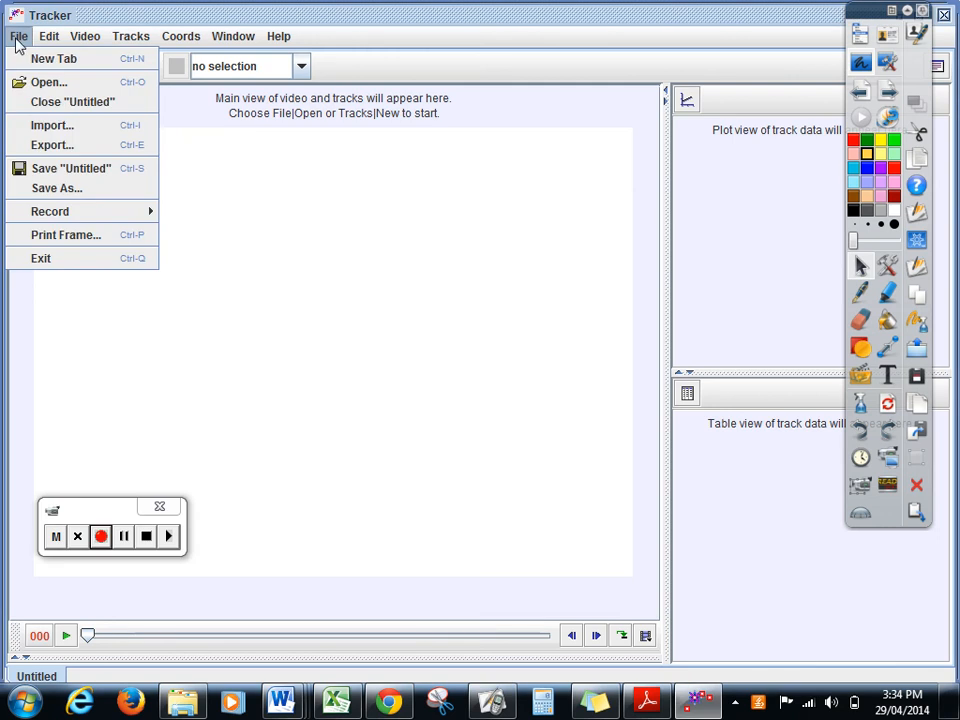
click(69, 132)
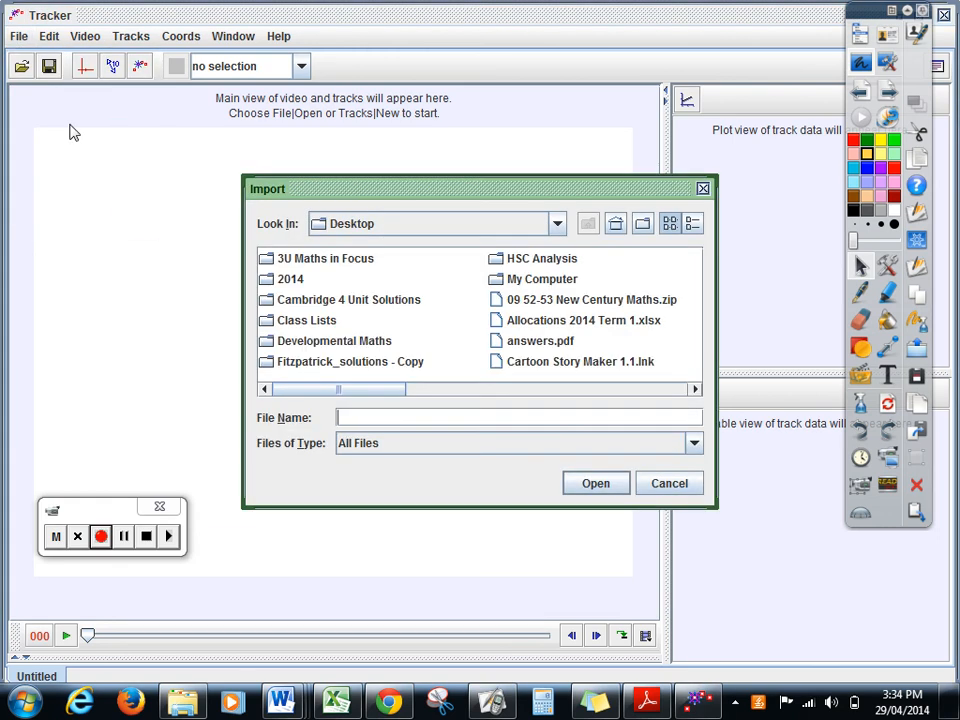
- Browse to the Tracker Practice folder and import 150g trial 1.avi
click(556, 230)
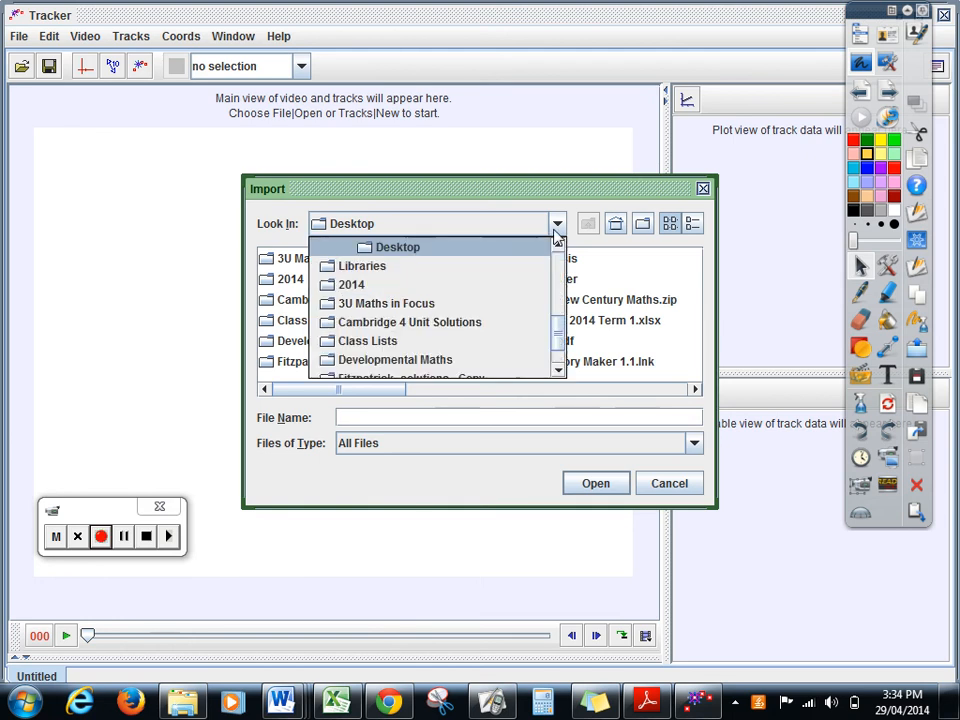
drag(557, 336, 555, 364)
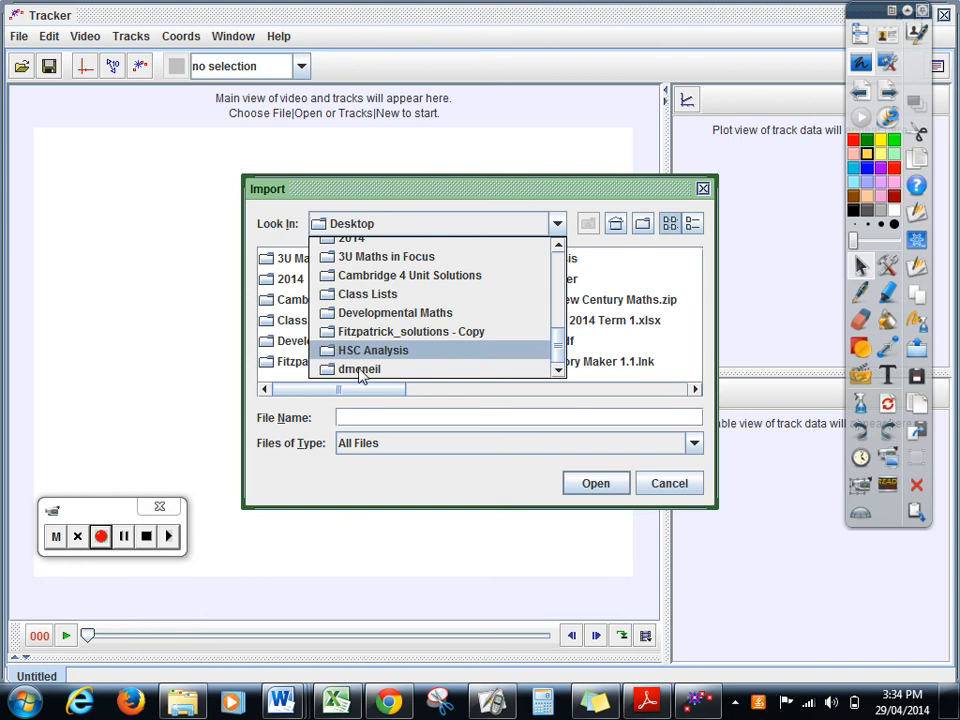
click(358, 367)
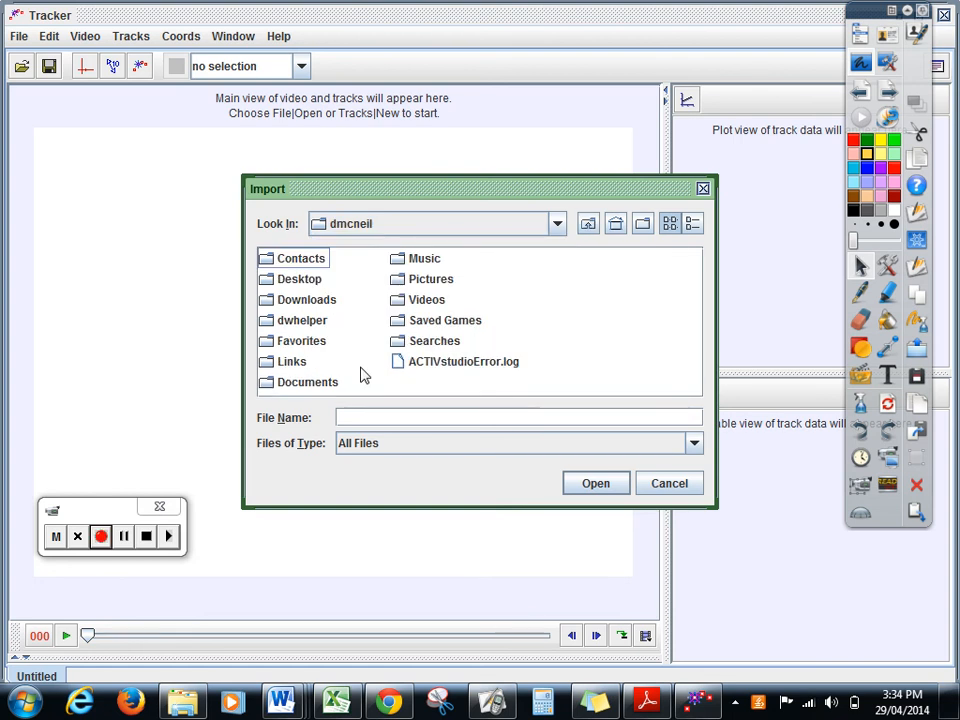
click(557, 224)
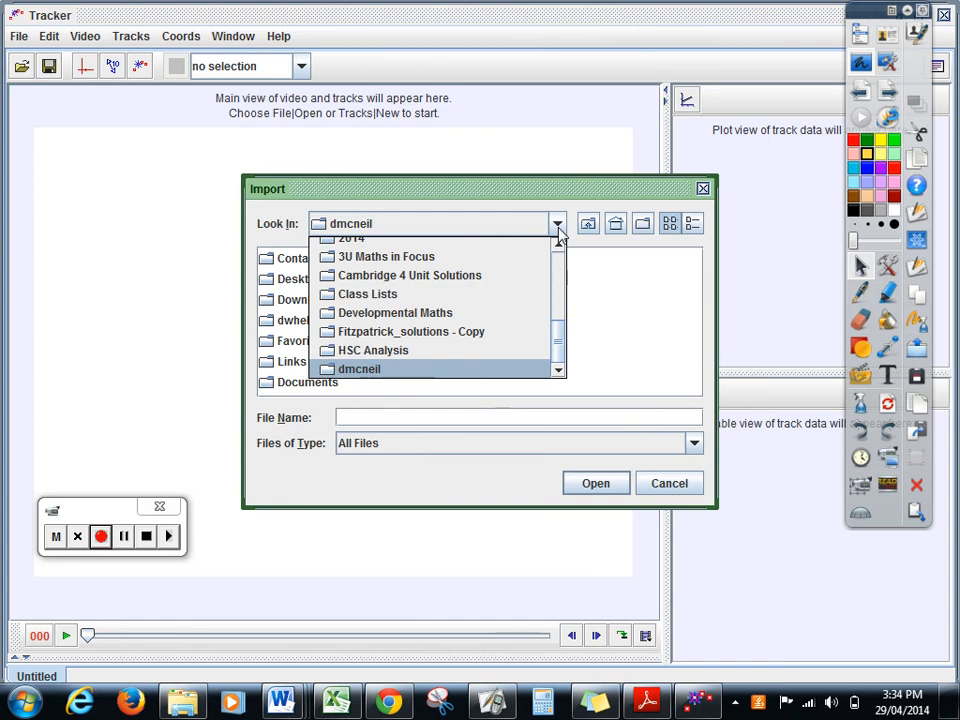
click(100, 536)
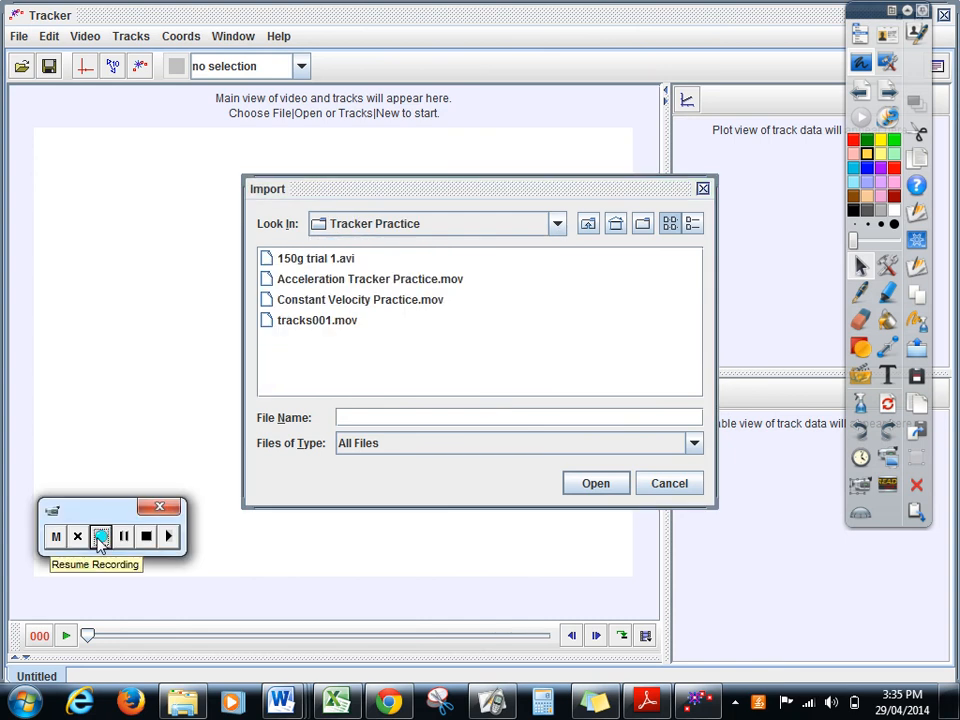
click(308, 262)
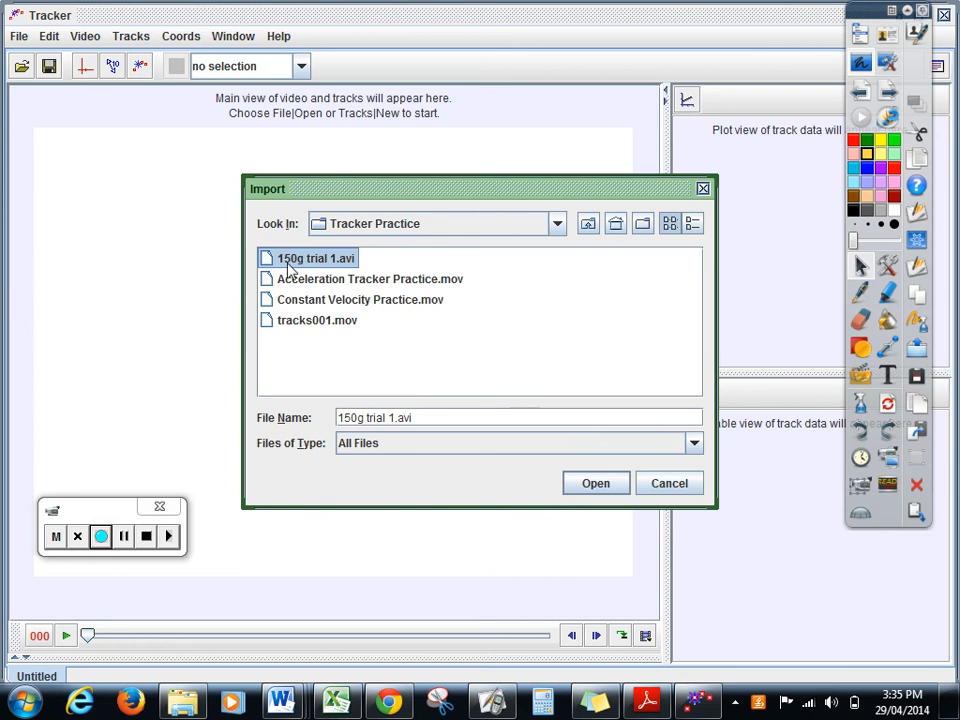
double_click(300, 261)
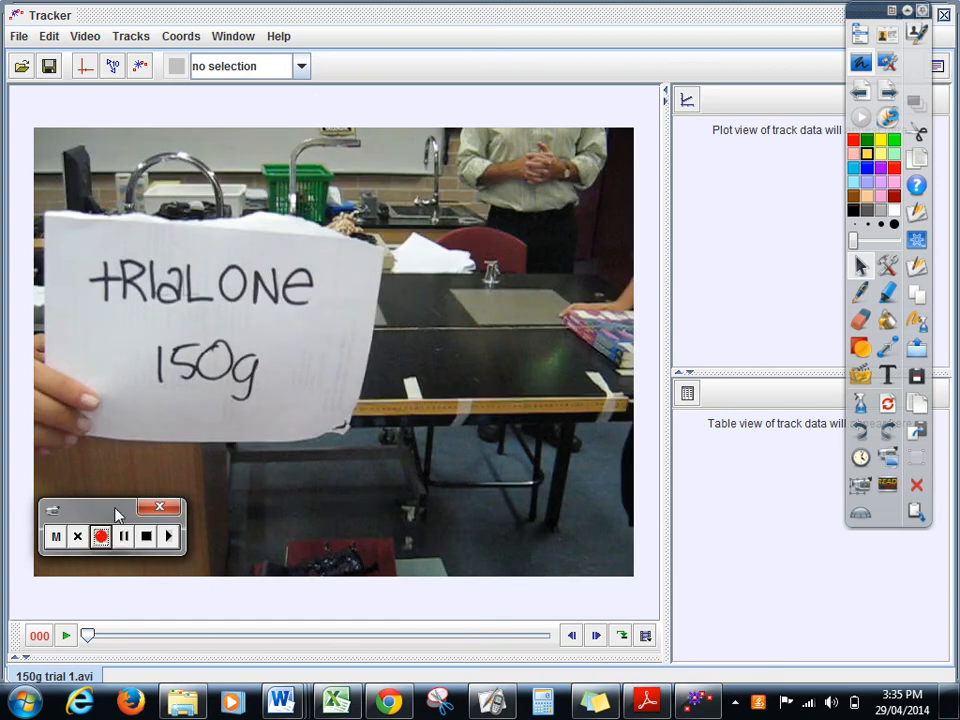
- Move the recorder panel clear of the video, play the clip through and rewind it to step 0
drag(116, 513, 808, 586)
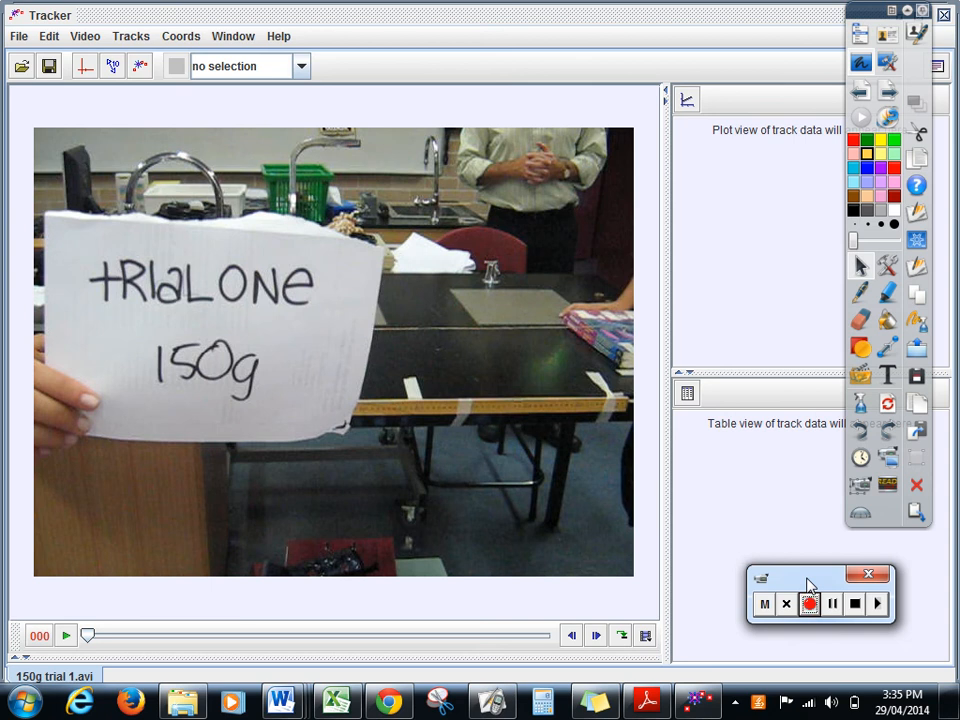
click(66, 635)
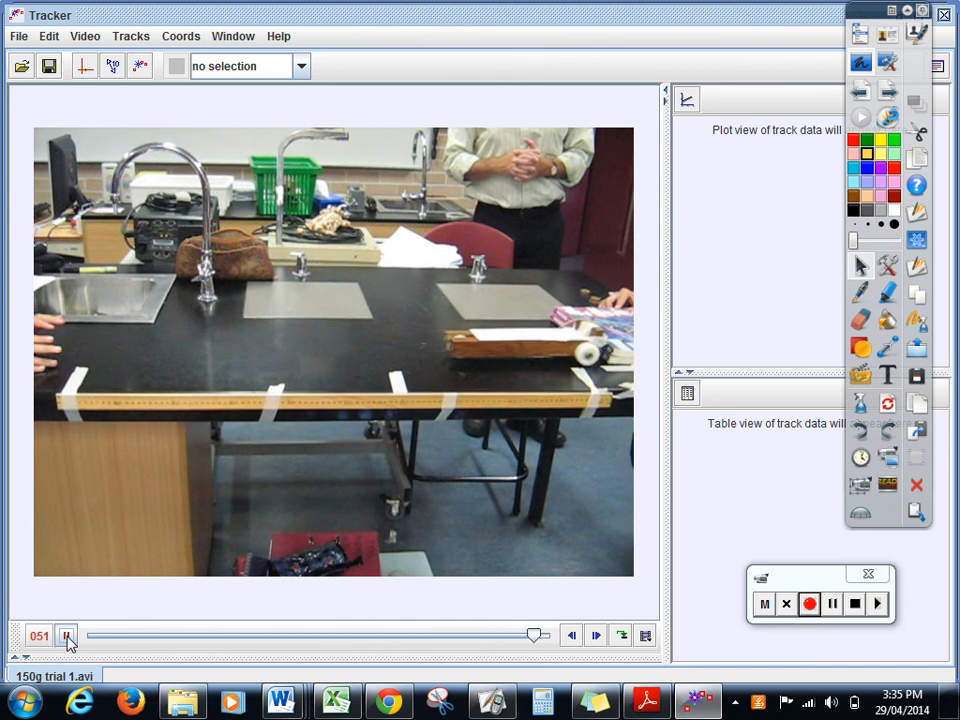
drag(548, 640, 92, 638)
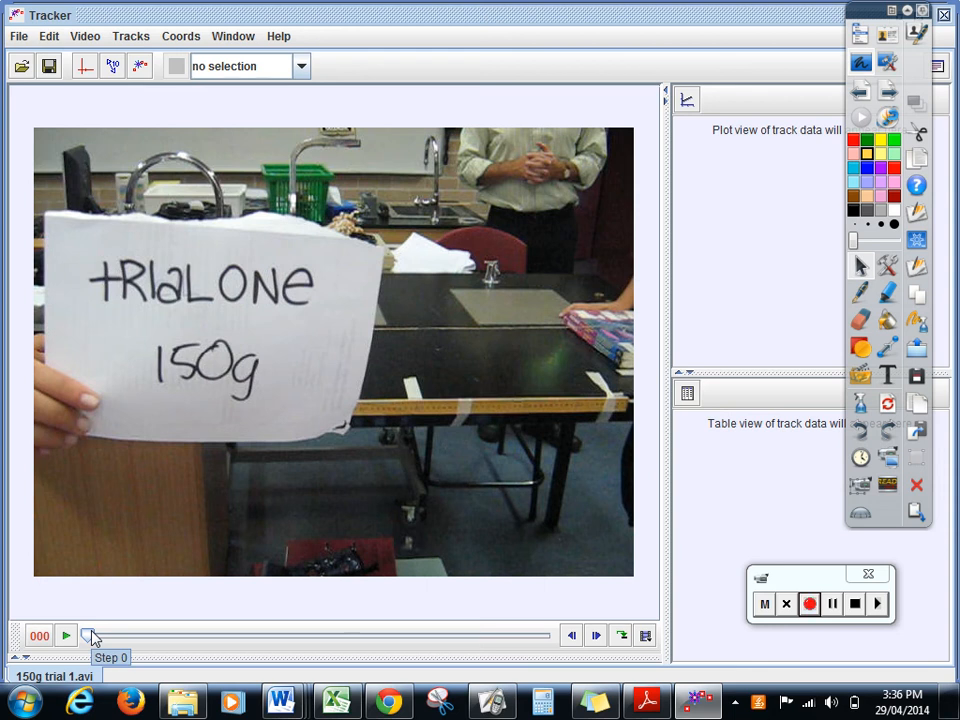
- Draw a white arrow pointing down toward the playback bar and handwrite "video controls" in black just above that bar
click(861, 293)
click(894, 213)
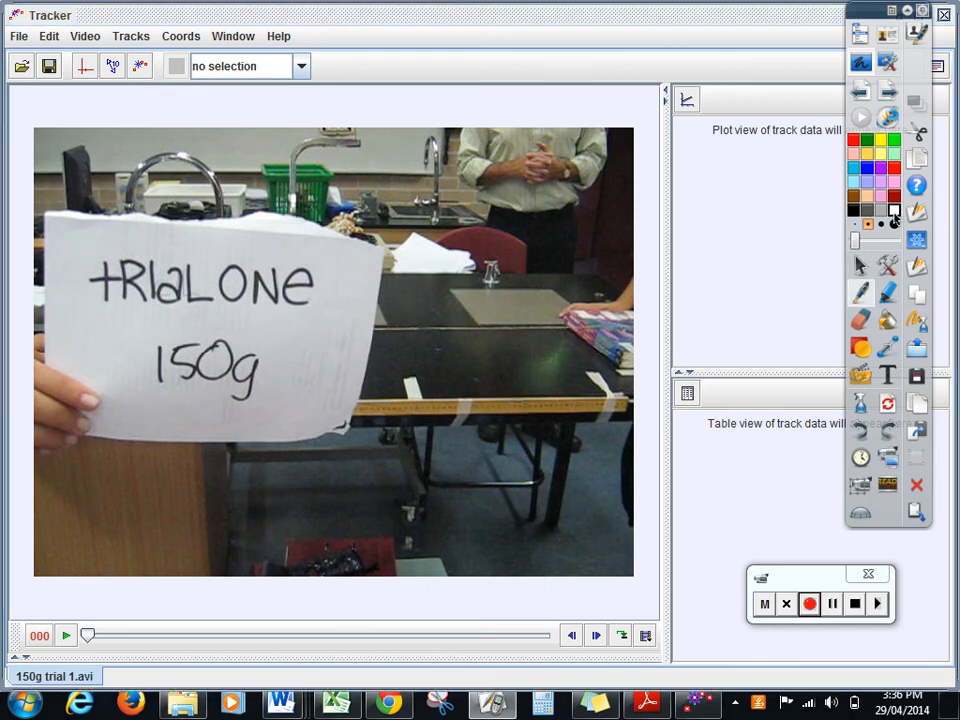
mouse_move(88, 489)
mouse_down()
mouse_move(90, 564)
mouse_move(98, 545)
mouse_up()
click(853, 212)
mouse_move(92, 588)
mouse_down()
mouse_move(108, 592)
mouse_move(114, 611)
mouse_move(140, 585)
mouse_move(231, 602)
mouse_move(253, 580)
mouse_move(259, 612)
mouse_up()
drag(272, 593, 267, 614)
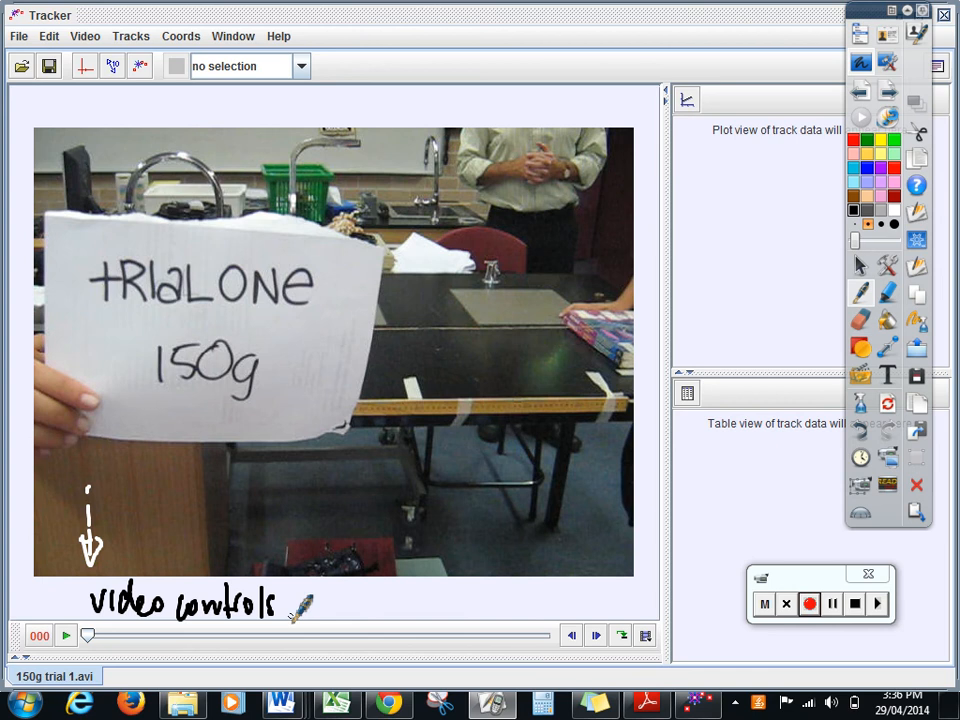
- Return to the selection pointer and step the video forward frame by frame to frame 40
click(860, 266)
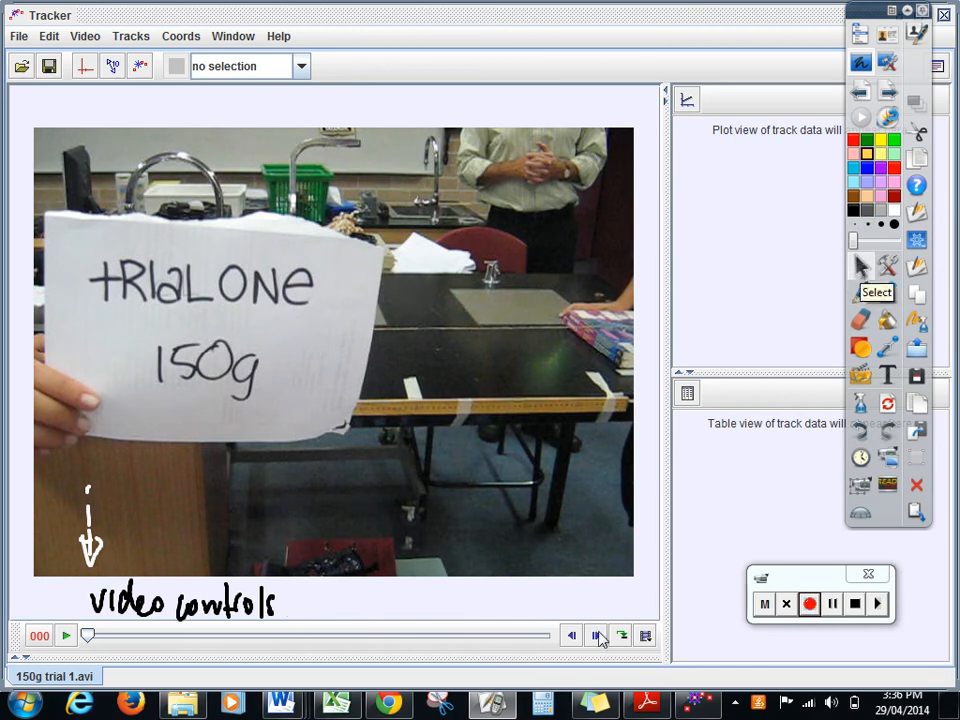
click(600, 638)
click(600, 638)
click(600, 638)
click(600, 638)
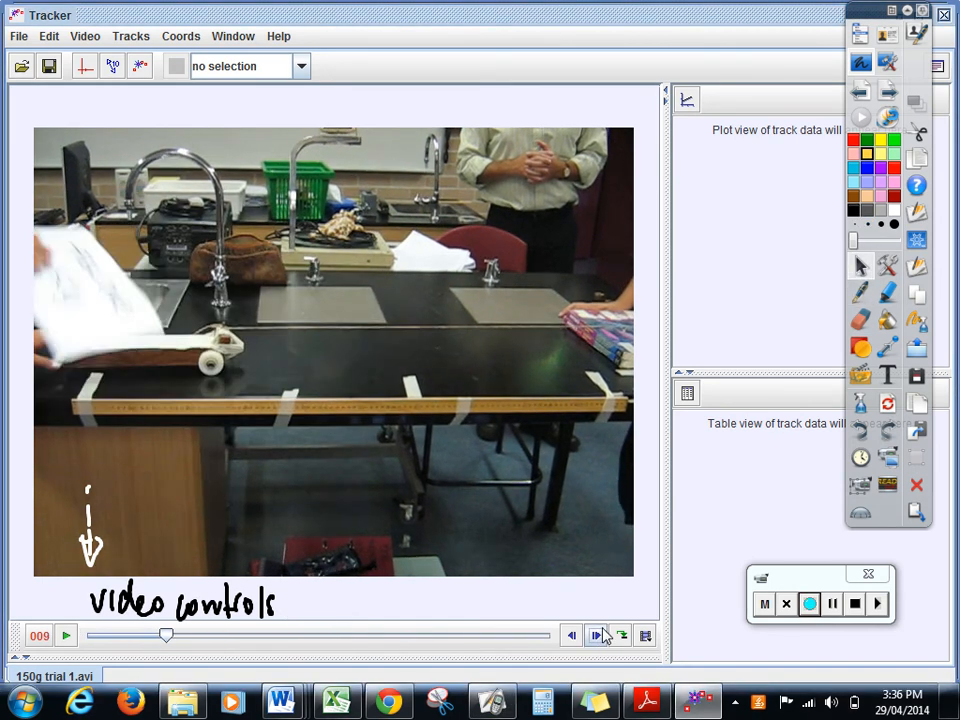
click(600, 638)
click(598, 636)
click(598, 636)
click(598, 636)
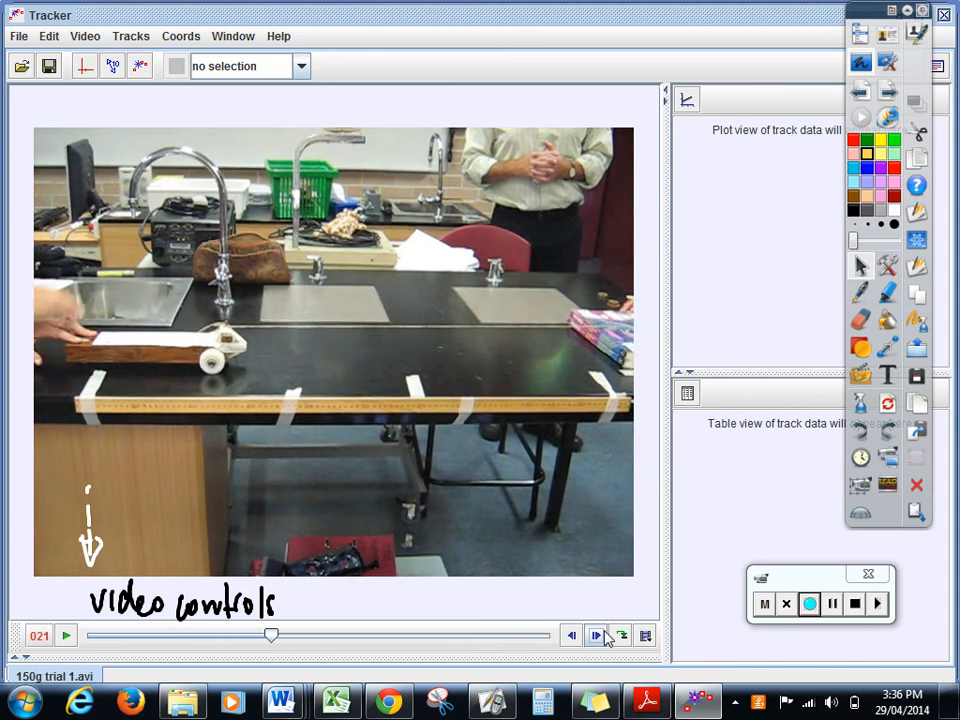
click(598, 636)
click(600, 636)
click(600, 636)
click(600, 636)
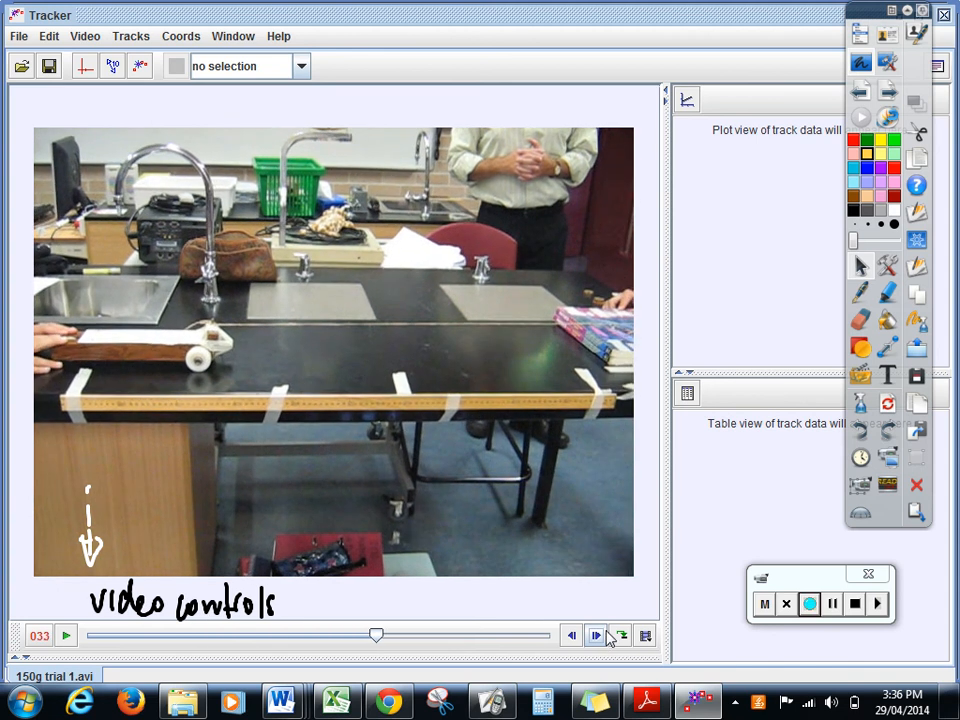
click(600, 636)
click(598, 636)
click(598, 636)
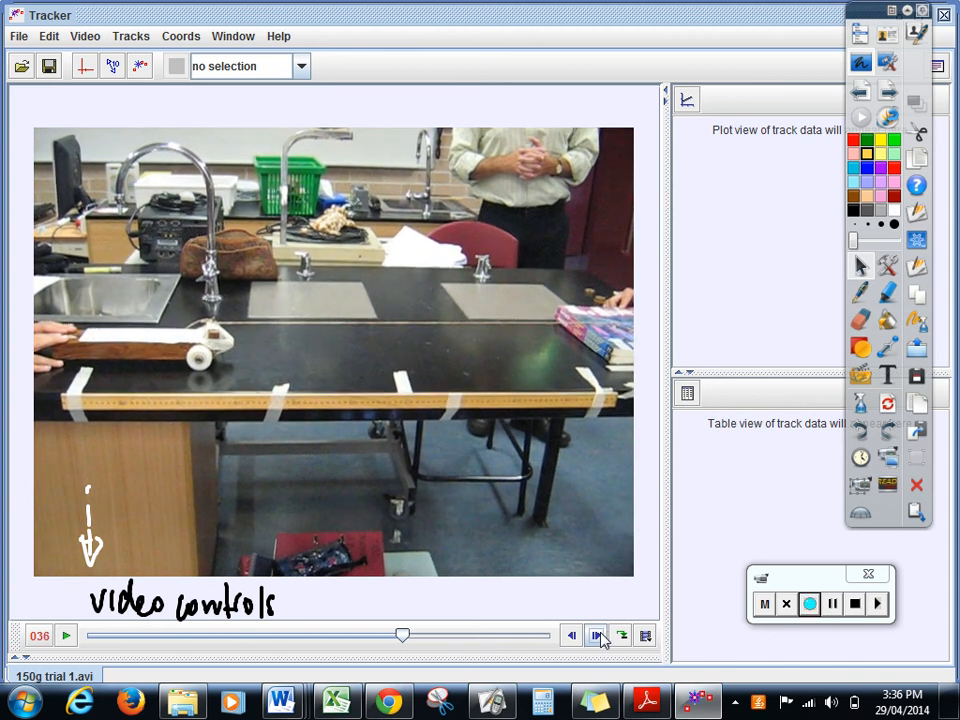
click(598, 636)
click(598, 636)
click(598, 636)
click(598, 636)
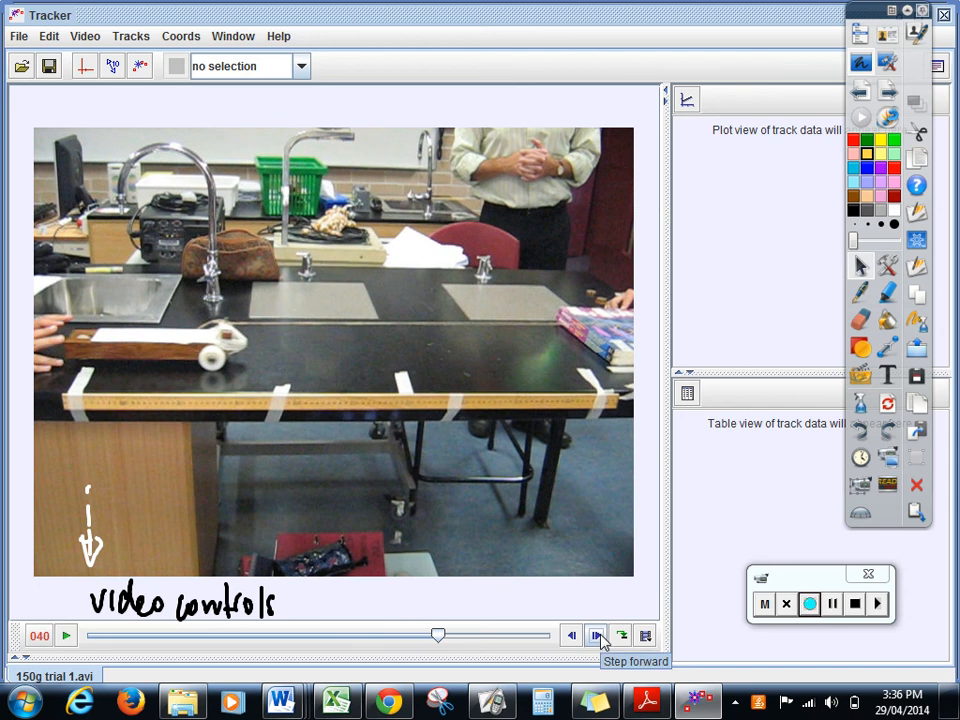
- Draw a blue line with end marks above the timeline, spanning from its start to just past the frame 40 position
click(862, 291)
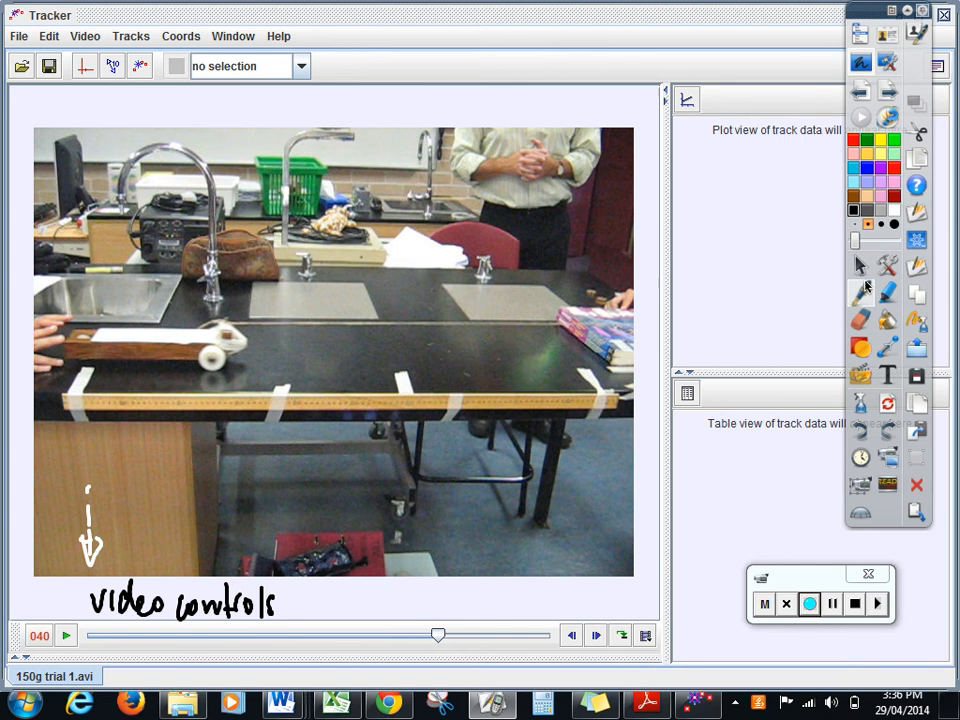
mouse_move(84, 589)
mouse_down()
mouse_move(84, 618)
mouse_move(165, 604)
mouse_move(452, 604)
mouse_move(456, 620)
mouse_up()
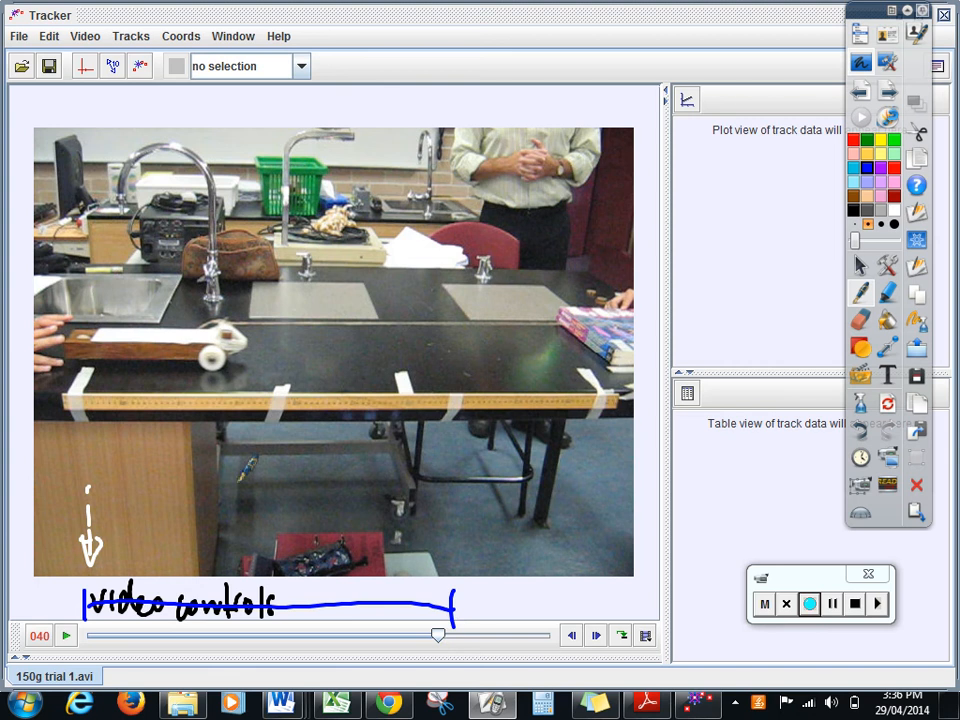
- Leave the pen tool, zoom in on the video image and shift the view until the cart's front wheel shows
right_click(156, 370)
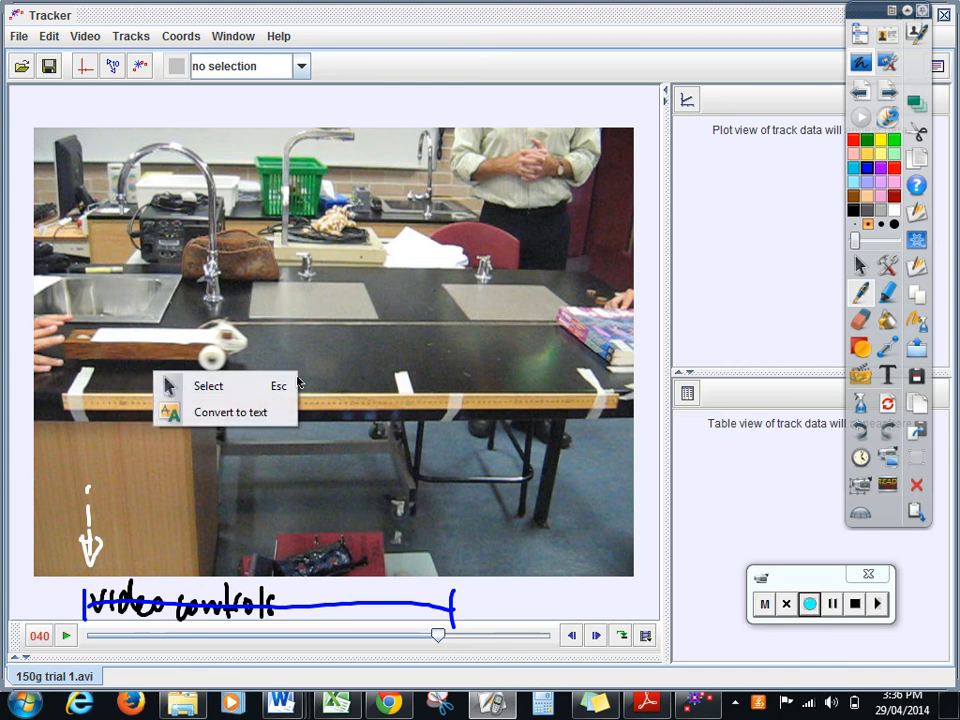
right_click(285, 297)
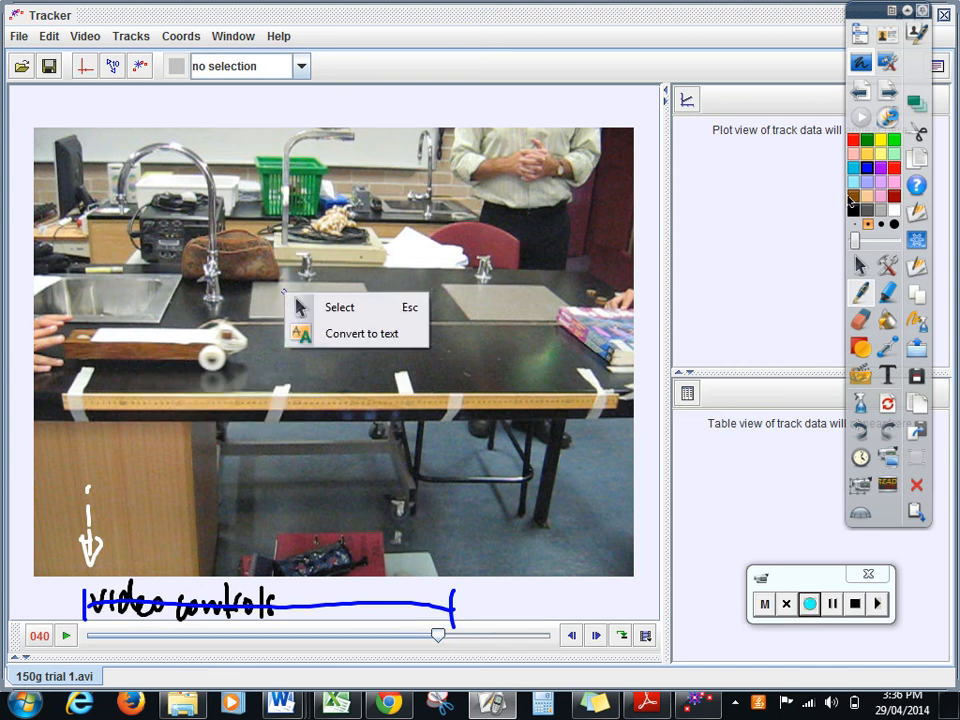
click(860, 264)
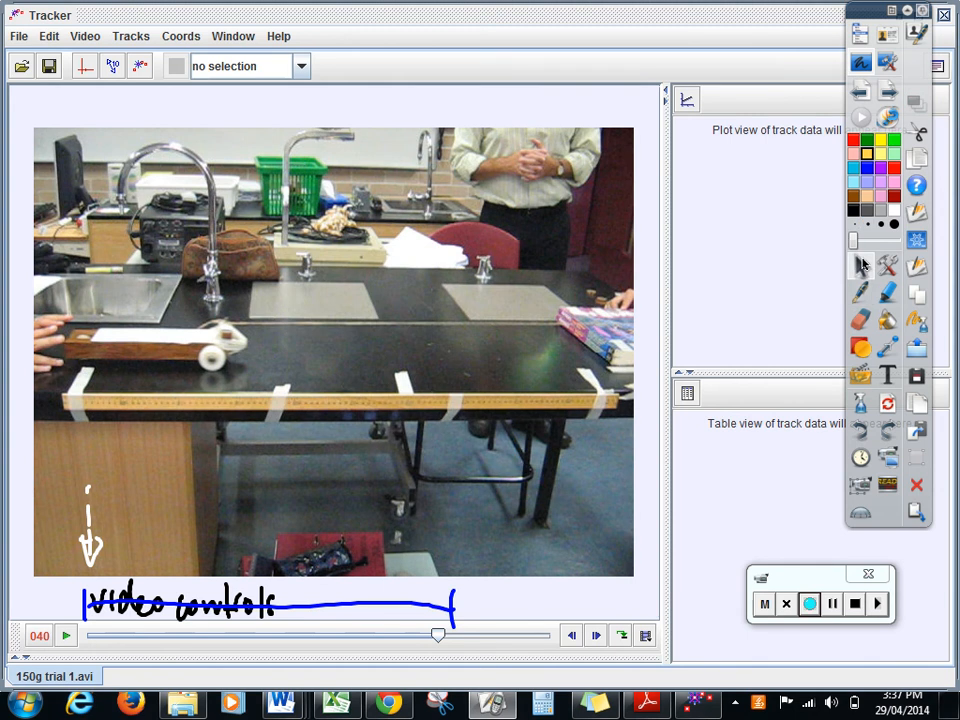
right_click(433, 230)
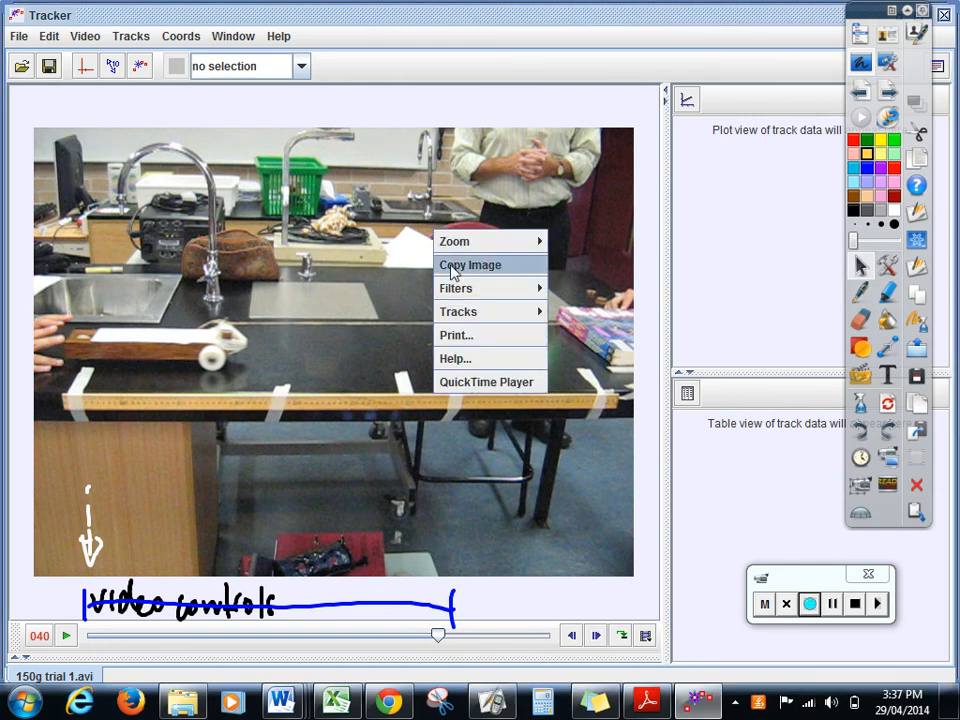
mouse_move(461, 253)
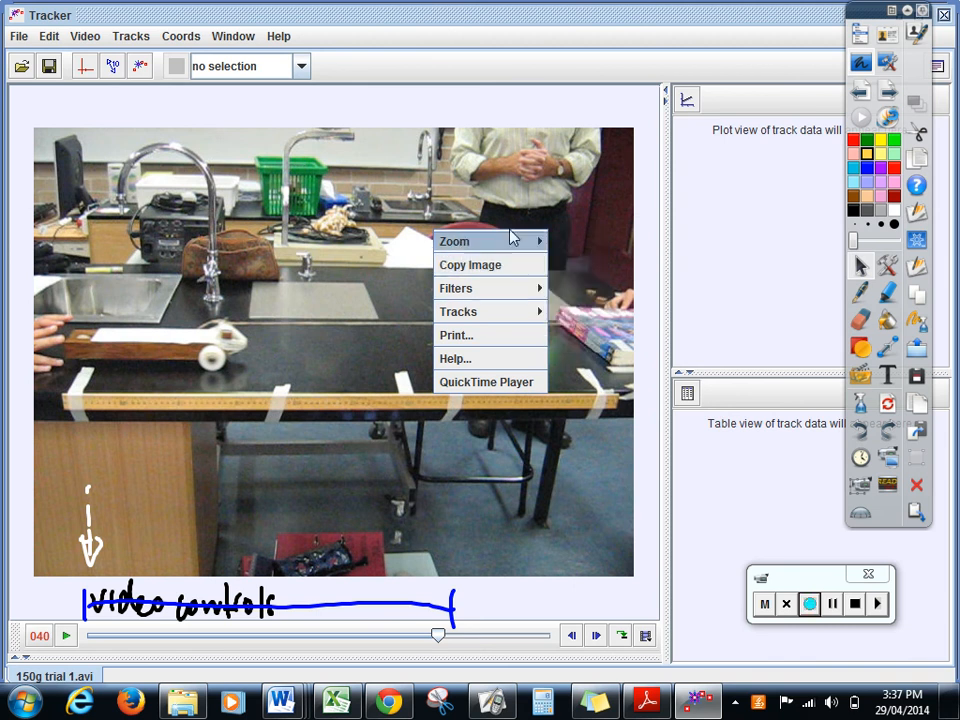
click(573, 303)
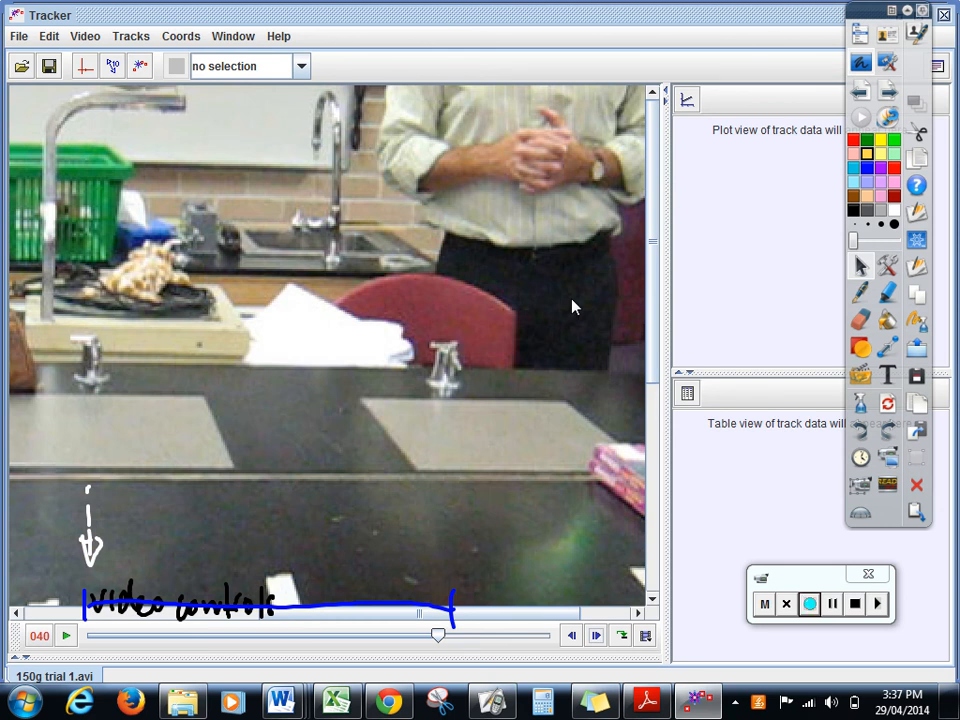
drag(546, 614, 467, 632)
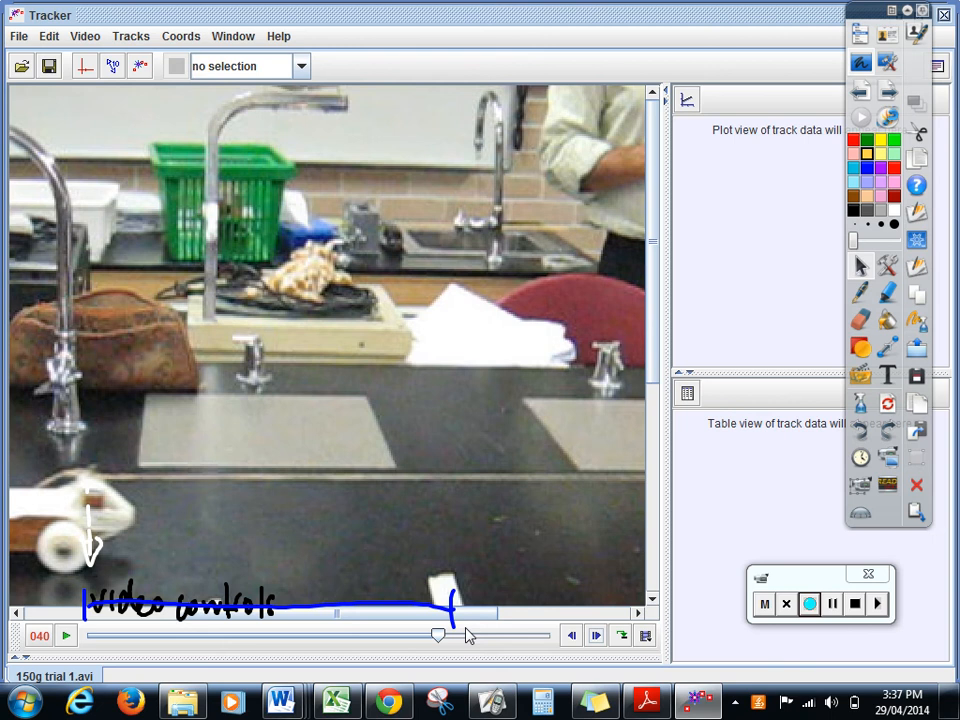
- Collapse the annotation toolbox to examine the plot and table views, and restore it
click(908, 11)
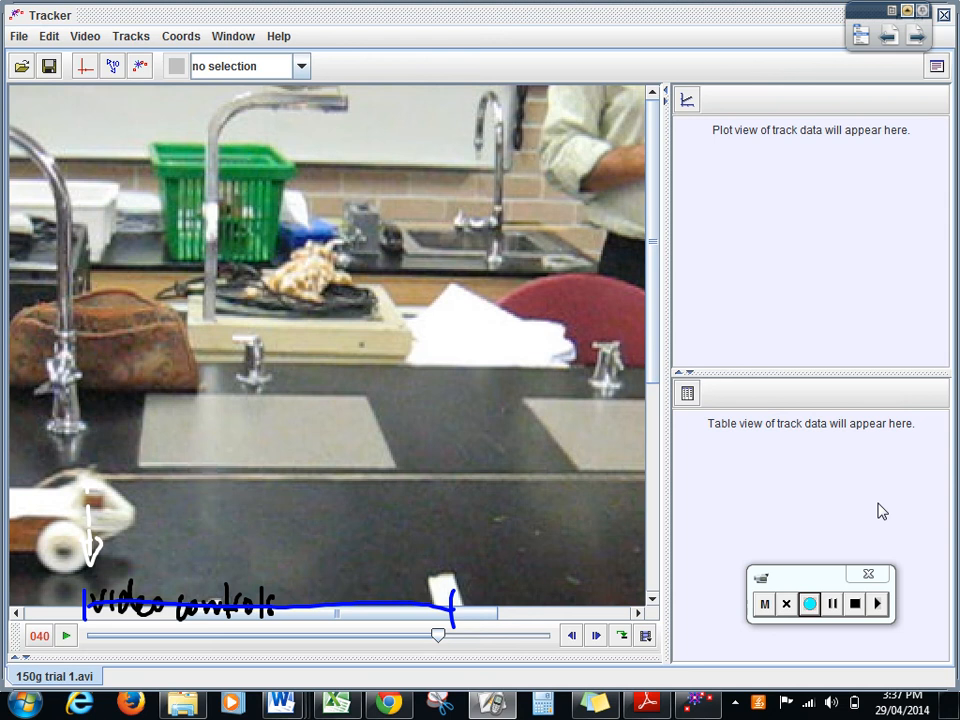
click(907, 12)
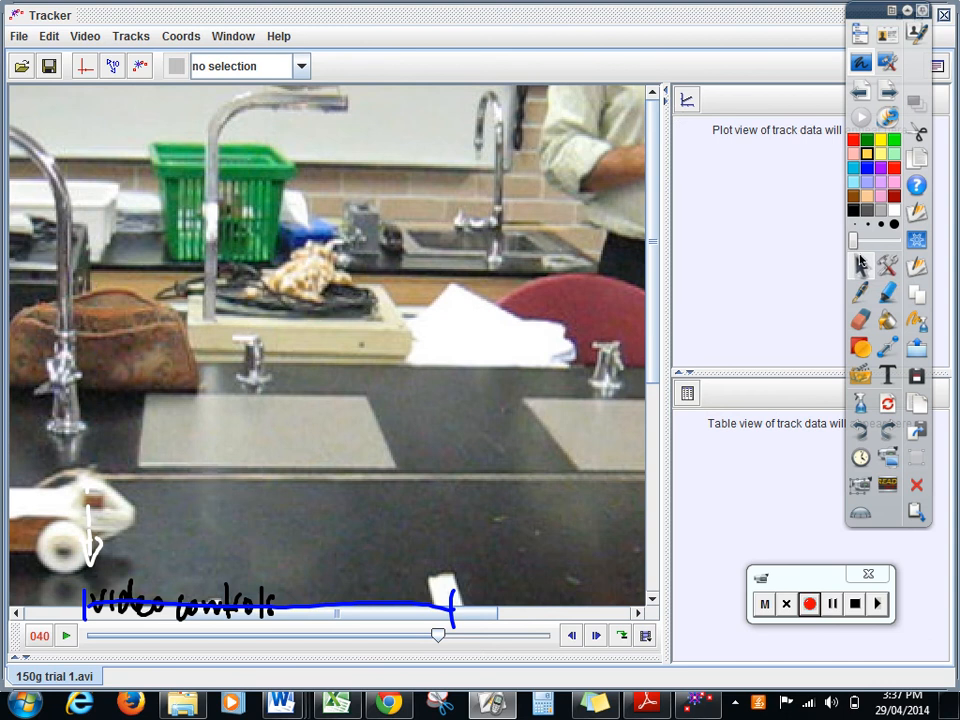
- Try the layout showing only the plot and table views, and expand the video view across the full window width
click(665, 91)
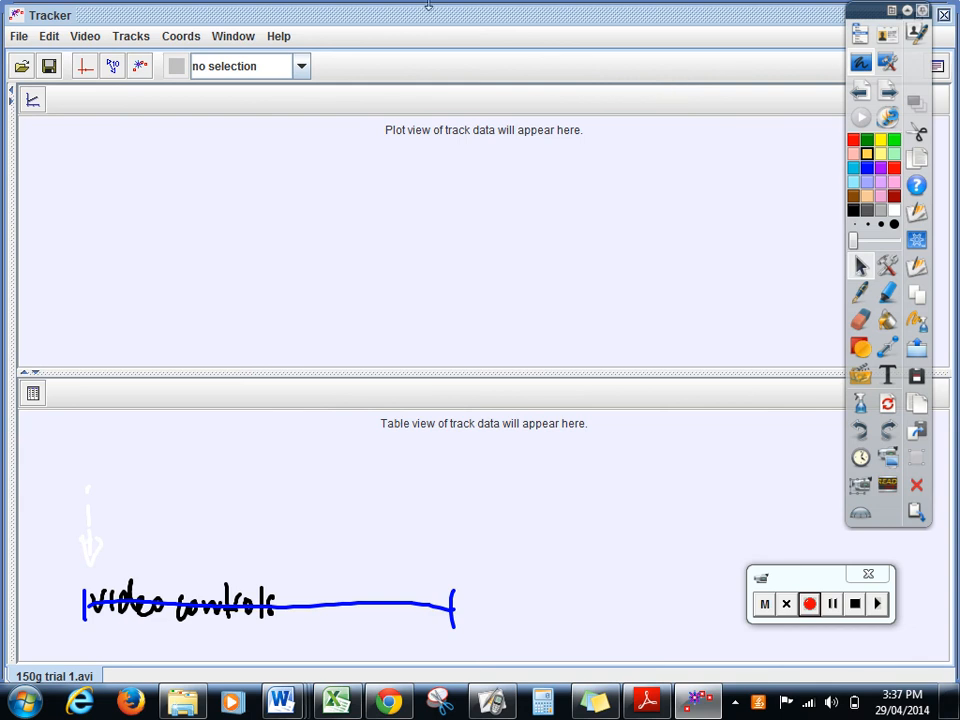
click(11, 100)
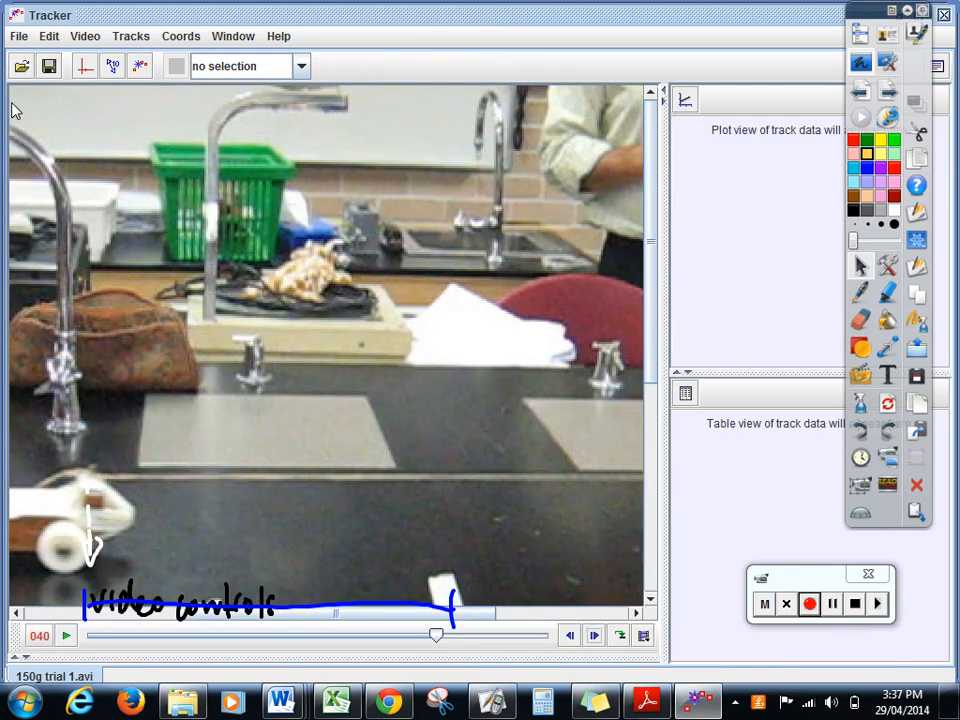
click(665, 112)
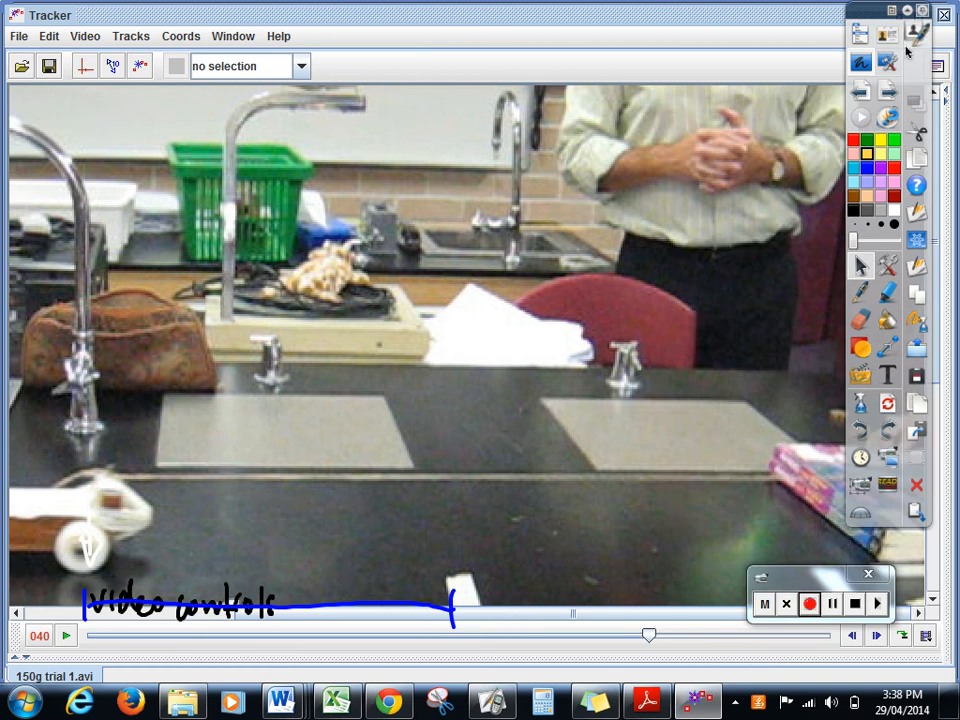
- Collapse the annotation toolbox and try the table-only and combined plot-and-table layouts, ending with the video view at full window width
click(907, 12)
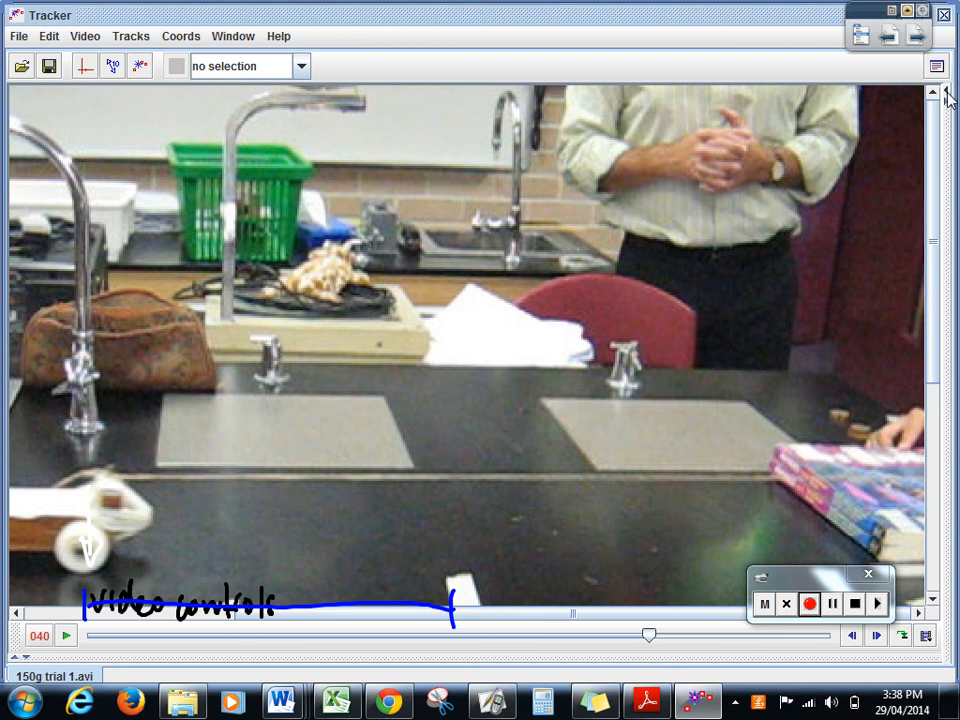
click(946, 94)
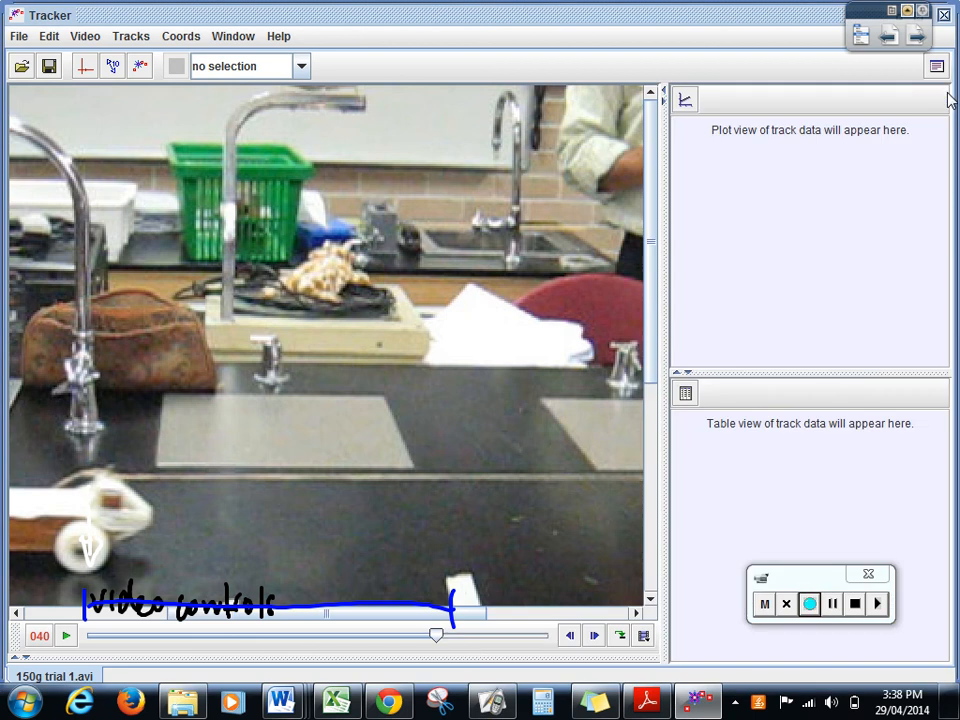
click(679, 375)
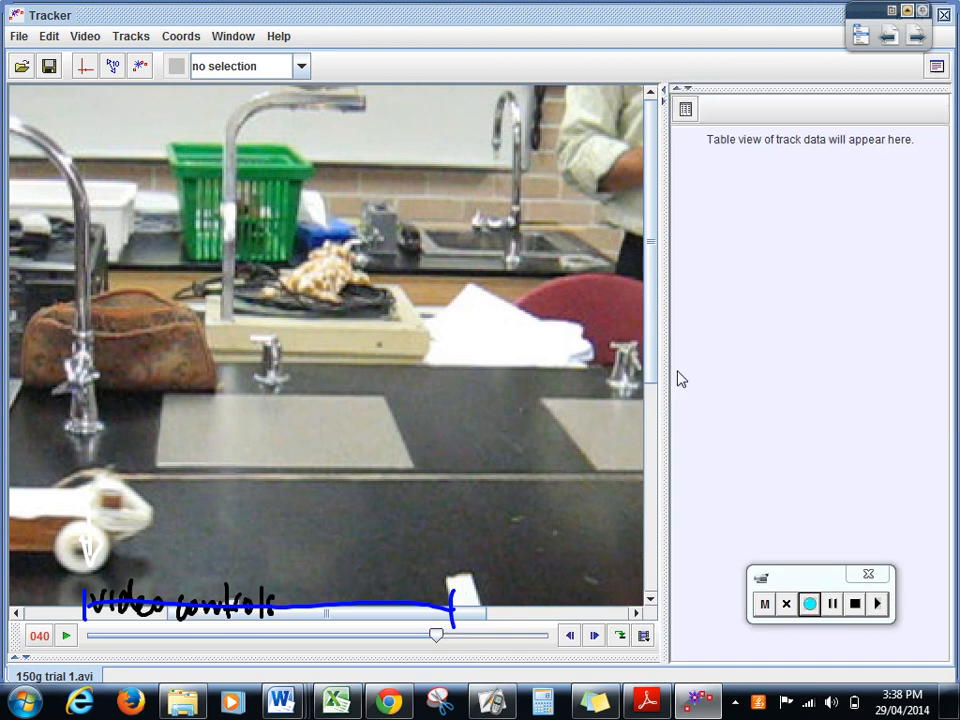
click(688, 90)
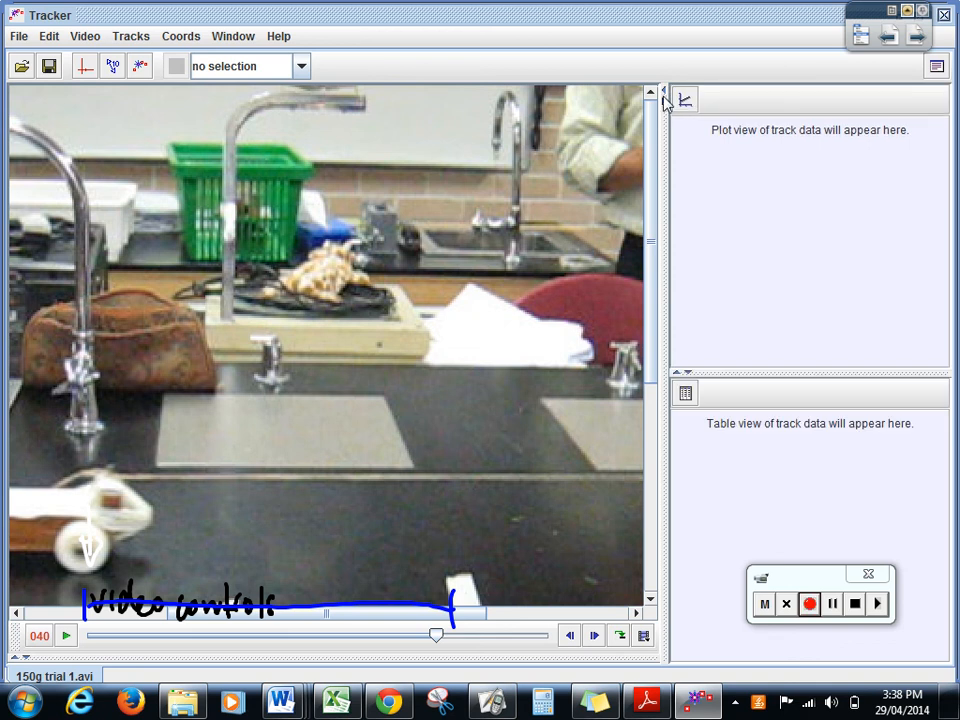
click(664, 108)
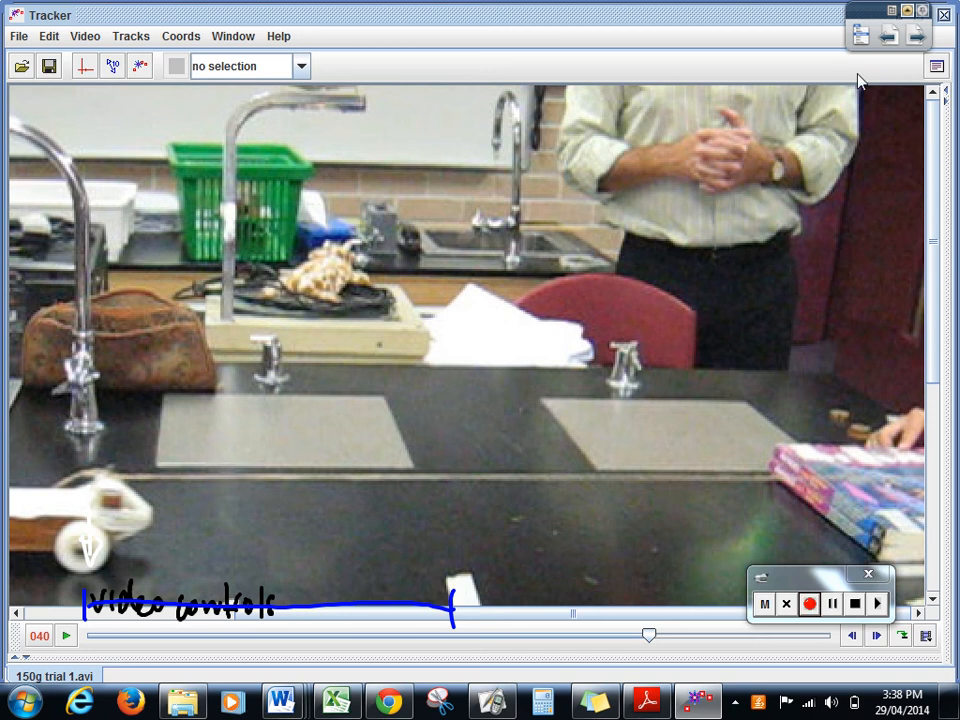
click(947, 94)
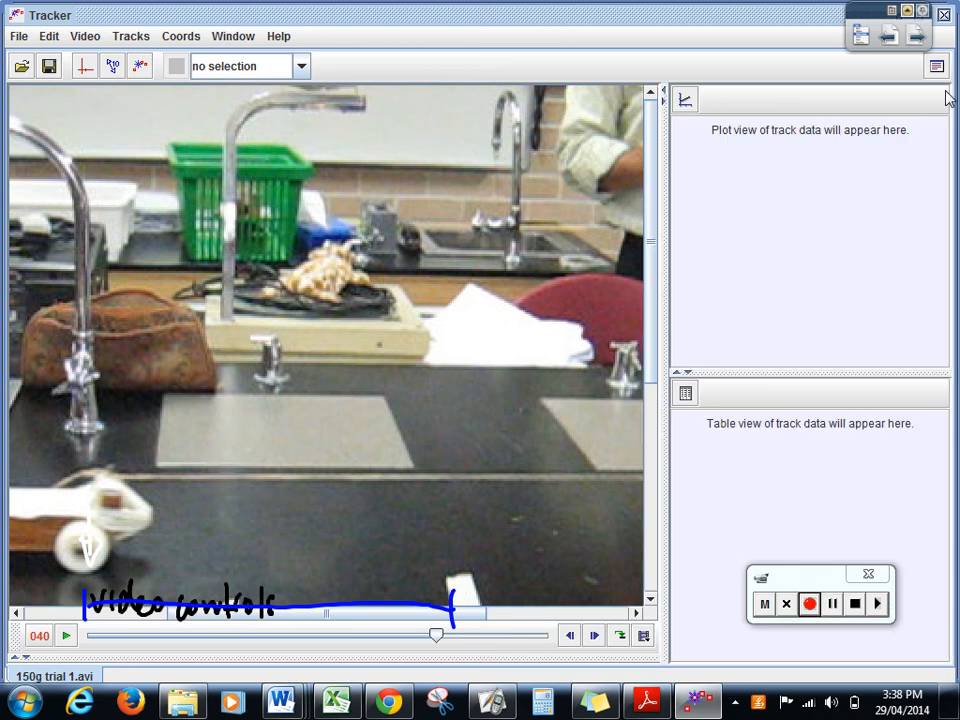
click(664, 99)
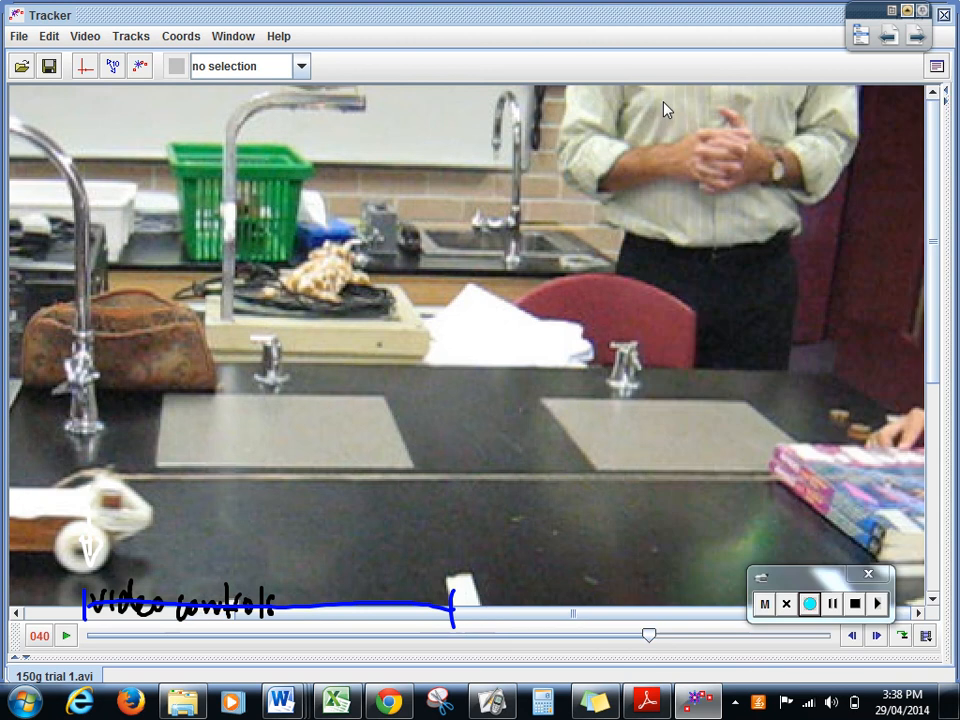
- Set the video zoom to 1.0x and clear the handwritten annotations by moving to the next annotation page
right_click(555, 215)
mouse_move(567, 228)
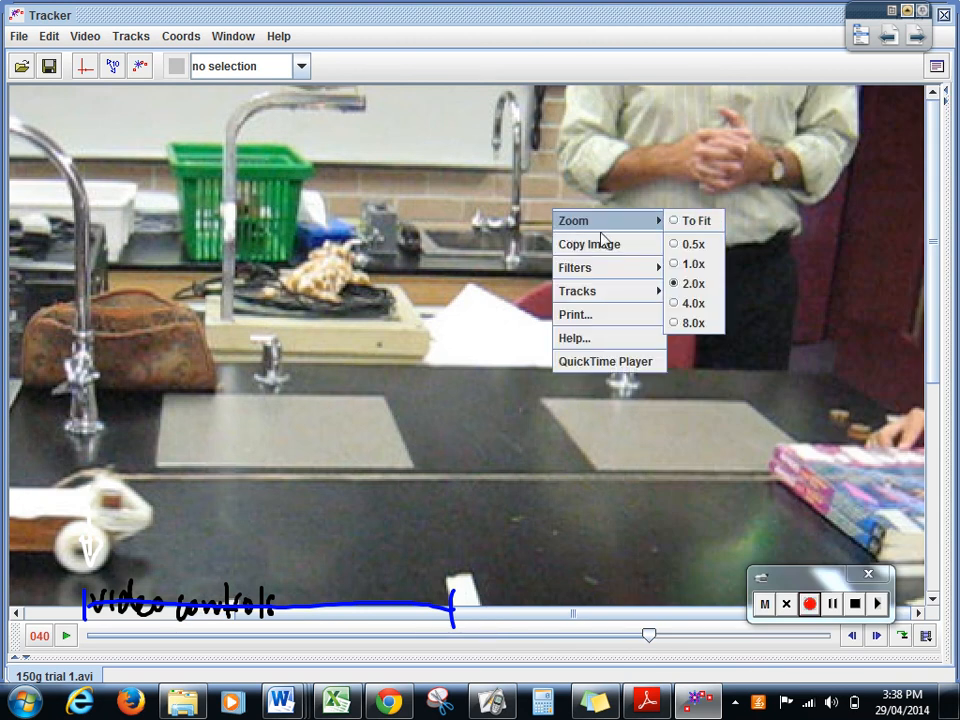
mouse_move(638, 226)
click(690, 264)
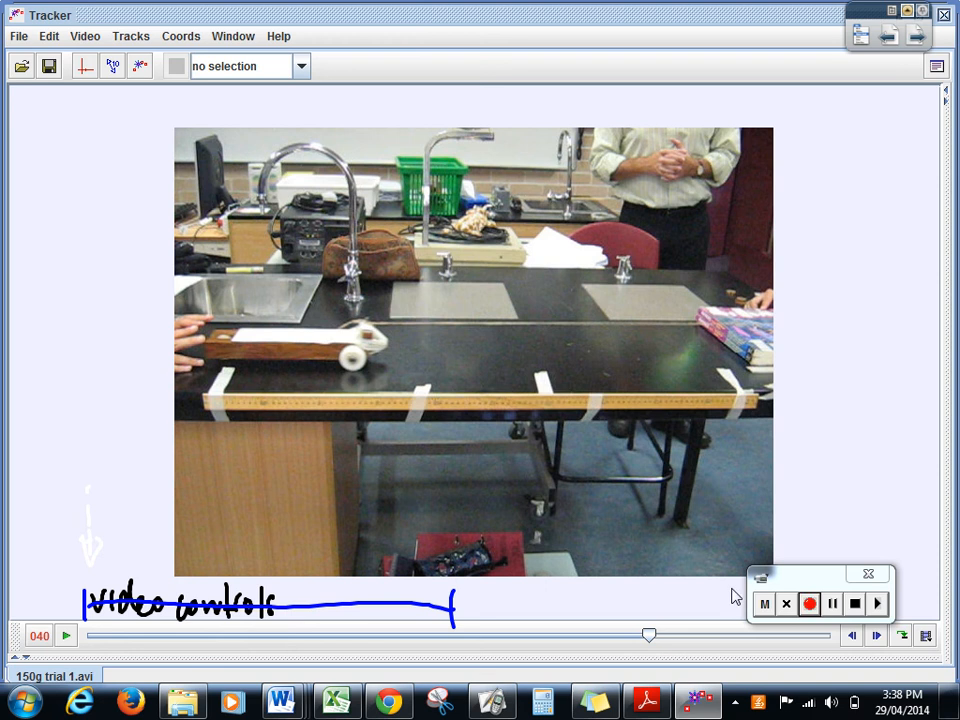
click(915, 35)
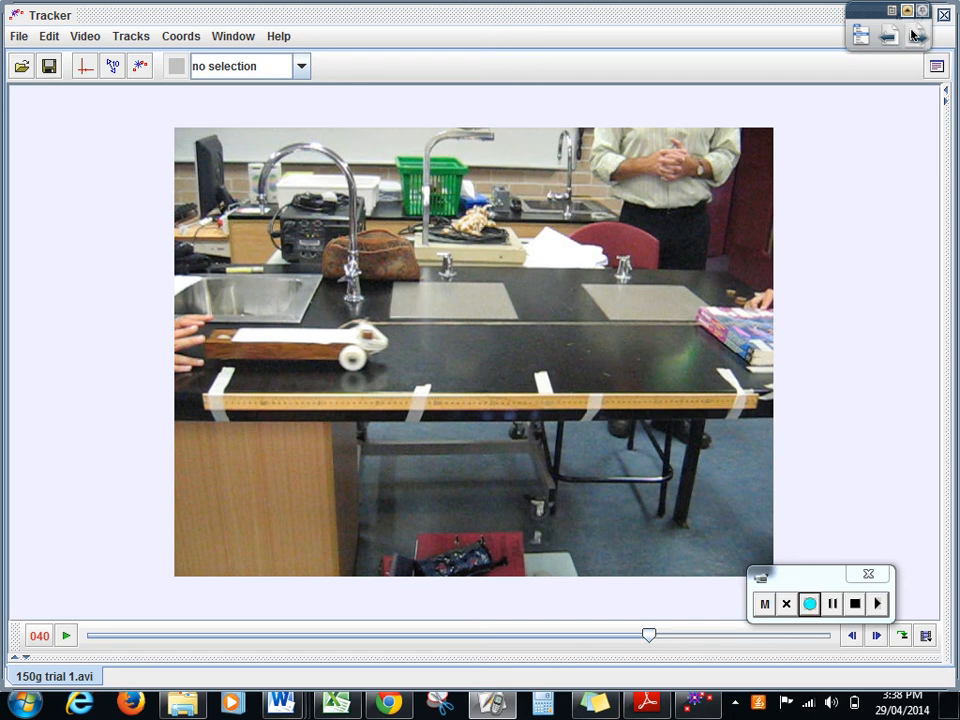
- Show the coordinate axes and annotate their positive x direction in yellow-orange with a tick, an arrow and "+ve"
click(85, 76)
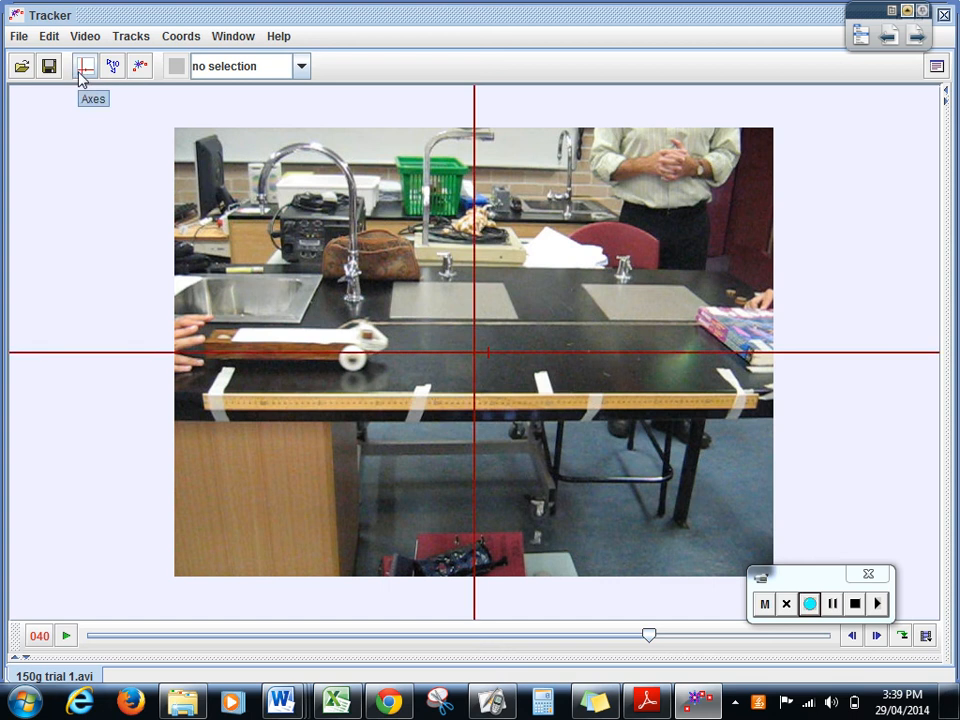
click(907, 12)
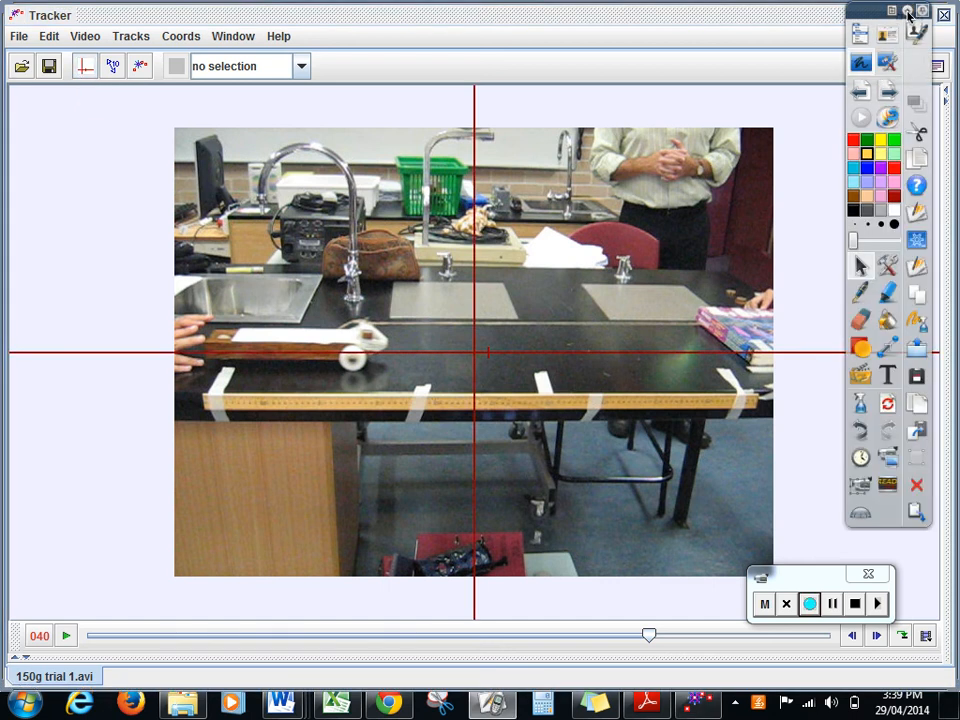
click(862, 291)
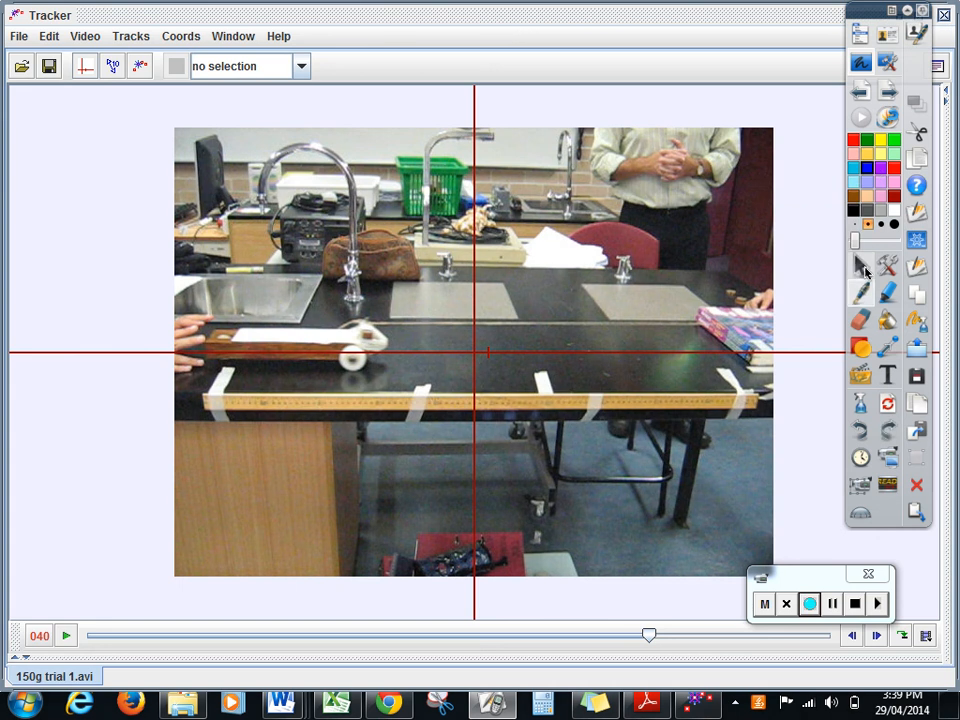
click(866, 154)
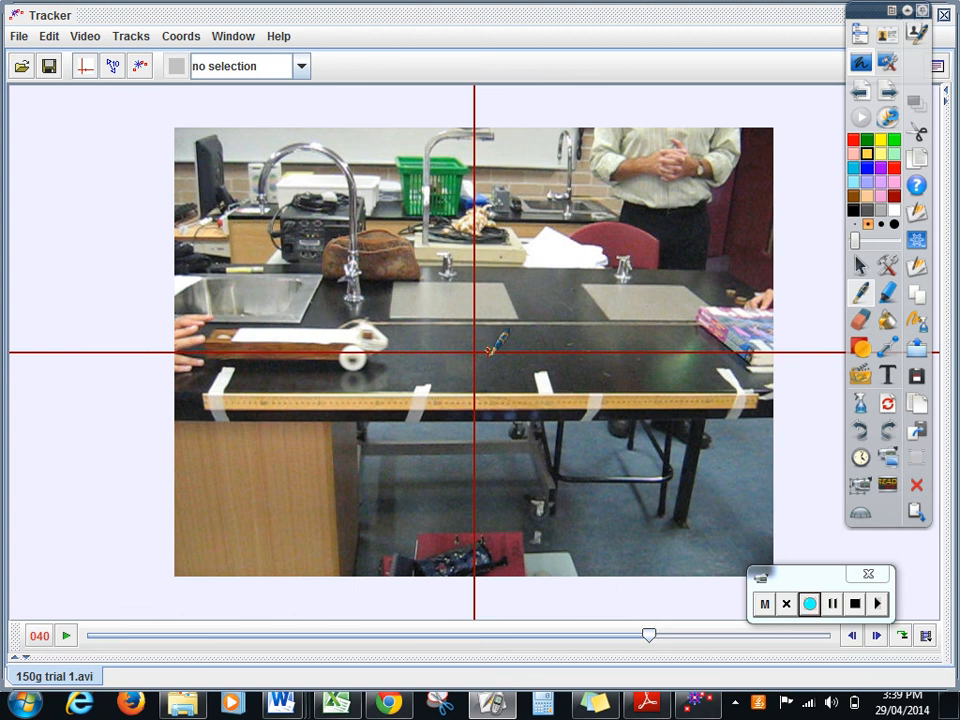
click(488, 351)
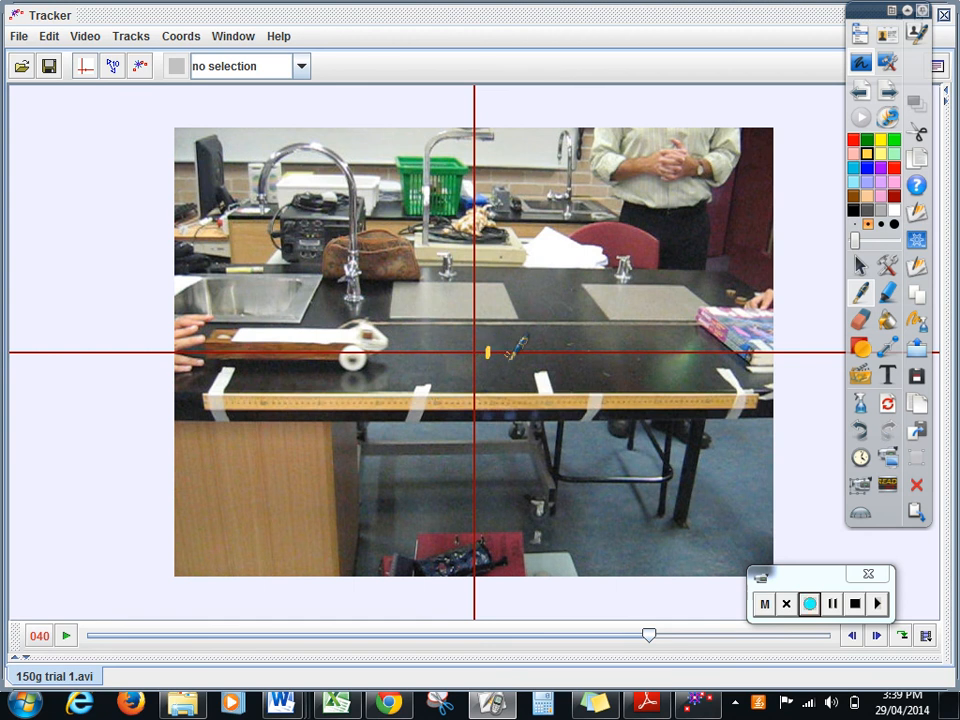
mouse_move(510, 345)
mouse_down()
mouse_move(612, 338)
mouse_move(612, 347)
mouse_up()
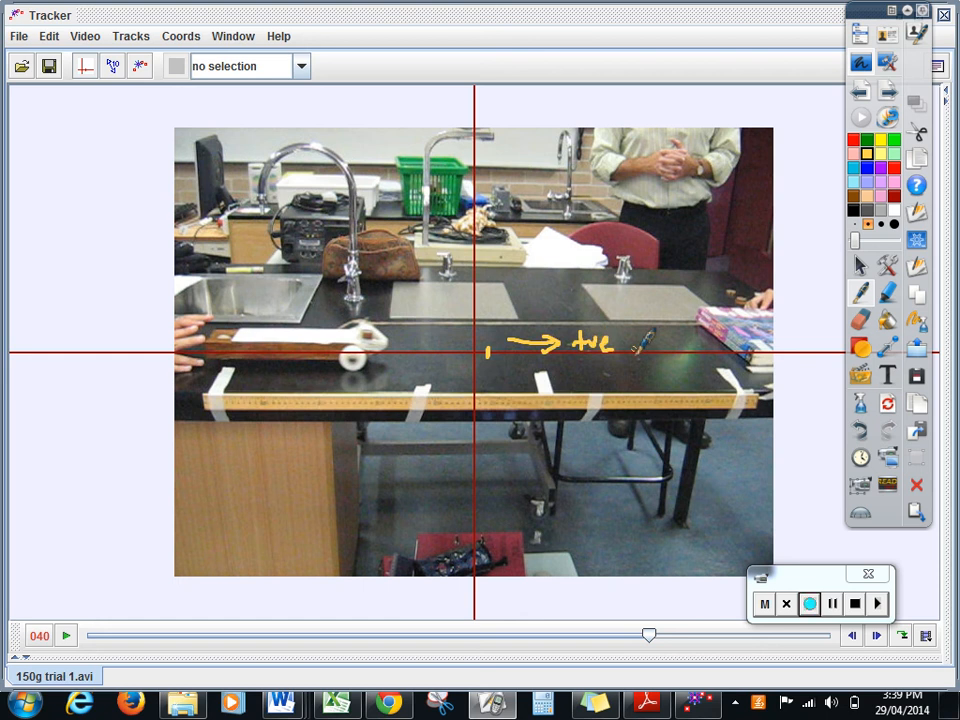
- Clear the yellow-orange annotation and move the axes' origin to the front tip of the cart at frame 40
click(889, 92)
click(862, 267)
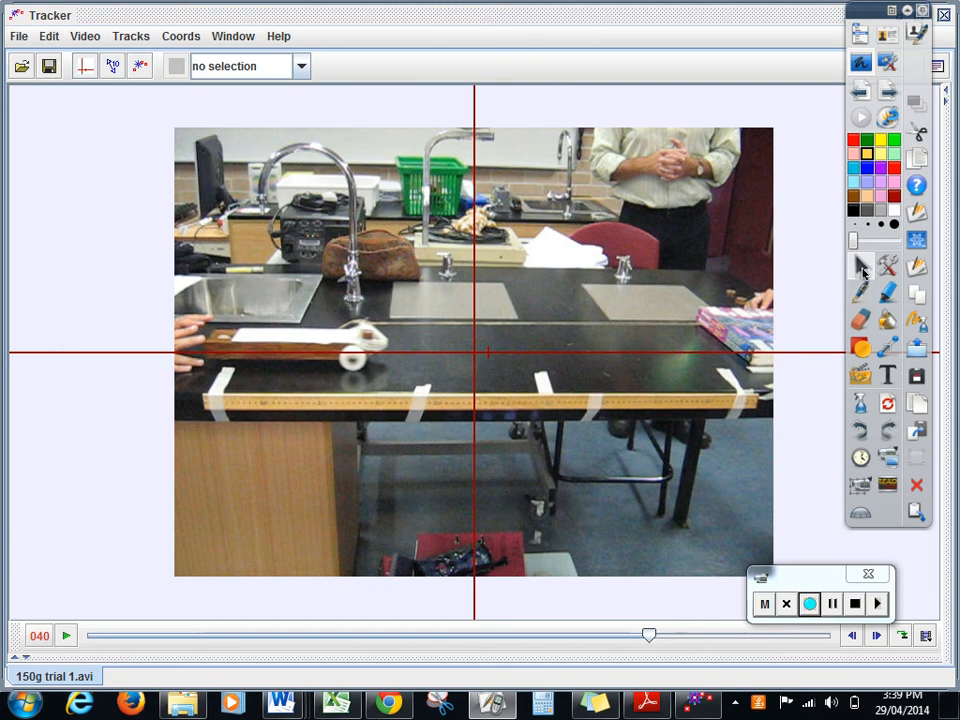
drag(474, 354, 390, 344)
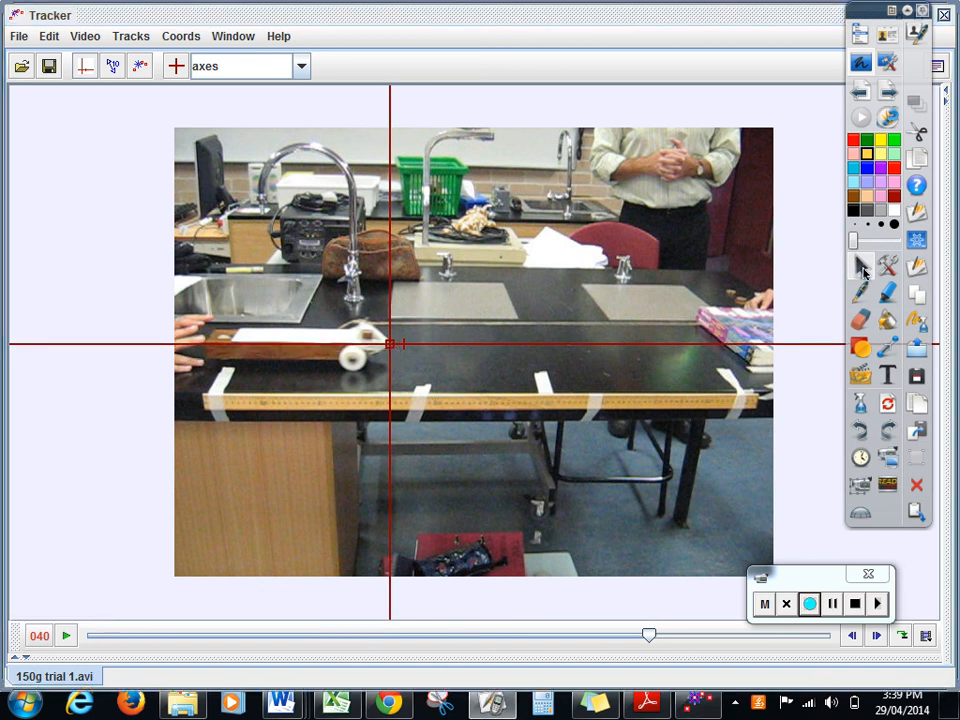
mouse_move(649, 636)
mouse_down()
mouse_move(535, 648)
mouse_move(725, 647)
mouse_move(652, 655)
mouse_up()
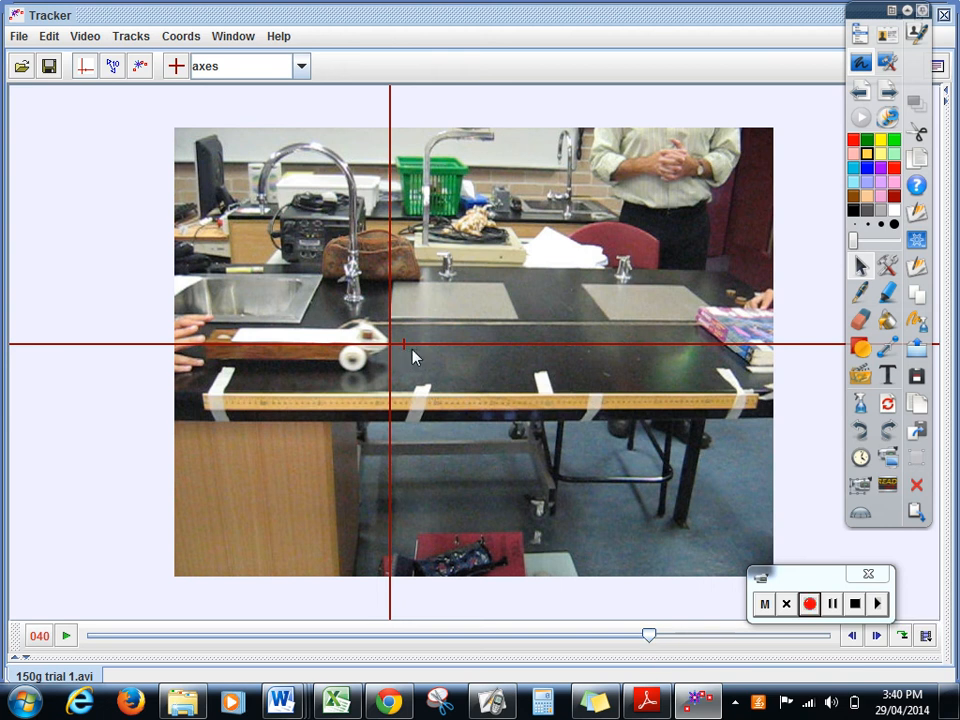
- Draw a white arrow pointing left above the x-axis, select the axis just beyond its tick mark, and clear the arrow
click(861, 293)
click(894, 211)
mouse_move(616, 305)
mouse_down()
mouse_move(456, 301)
mouse_move(476, 286)
mouse_up()
click(861, 266)
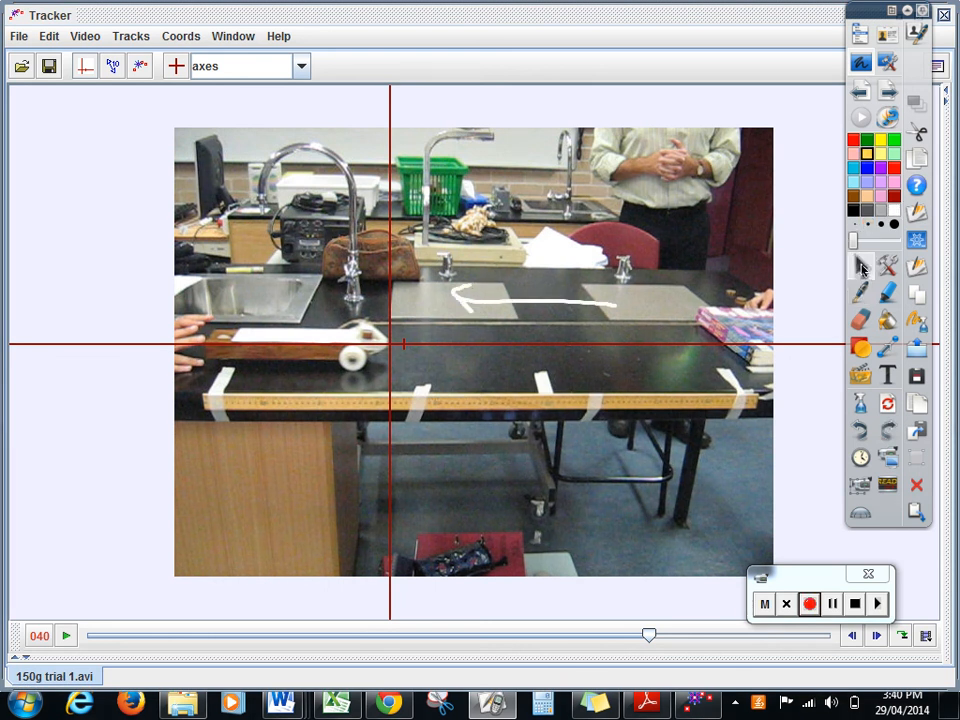
mouse_move(405, 349)
mouse_down()
mouse_move(379, 303)
mouse_move(354, 348)
mouse_move(375, 338)
mouse_move(381, 392)
mouse_move(409, 336)
mouse_move(383, 330)
mouse_move(379, 379)
mouse_move(409, 369)
mouse_move(388, 336)
mouse_move(381, 348)
mouse_move(407, 336)
mouse_move(416, 356)
mouse_up()
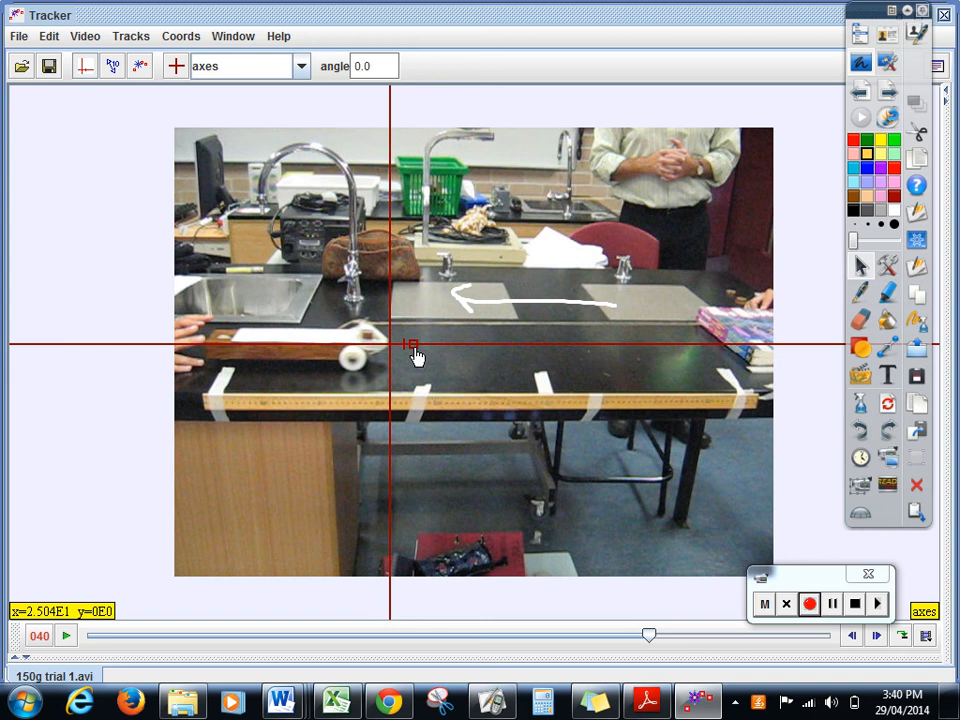
click(888, 91)
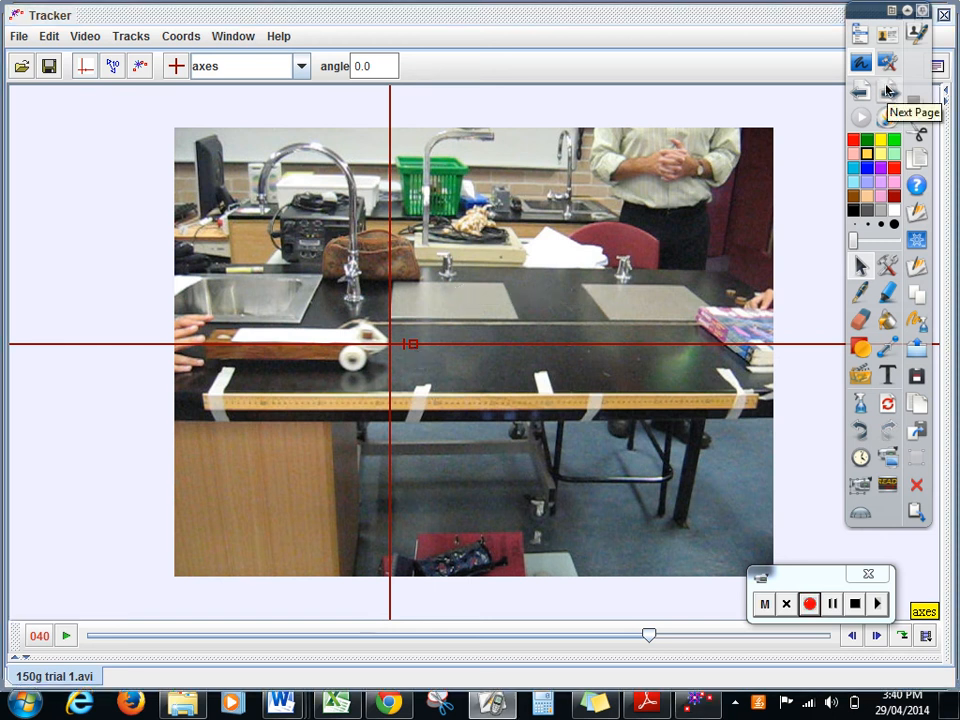
- Show the tape measure, move it above the video image, and level the tilted axes again
click(112, 68)
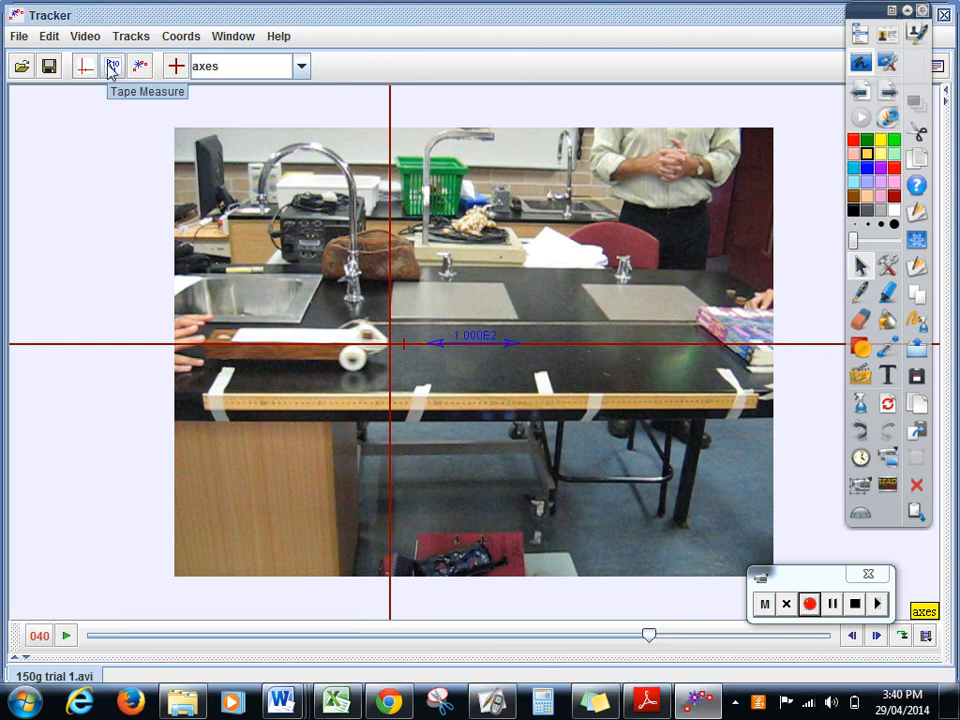
drag(480, 345, 410, 106)
click(475, 348)
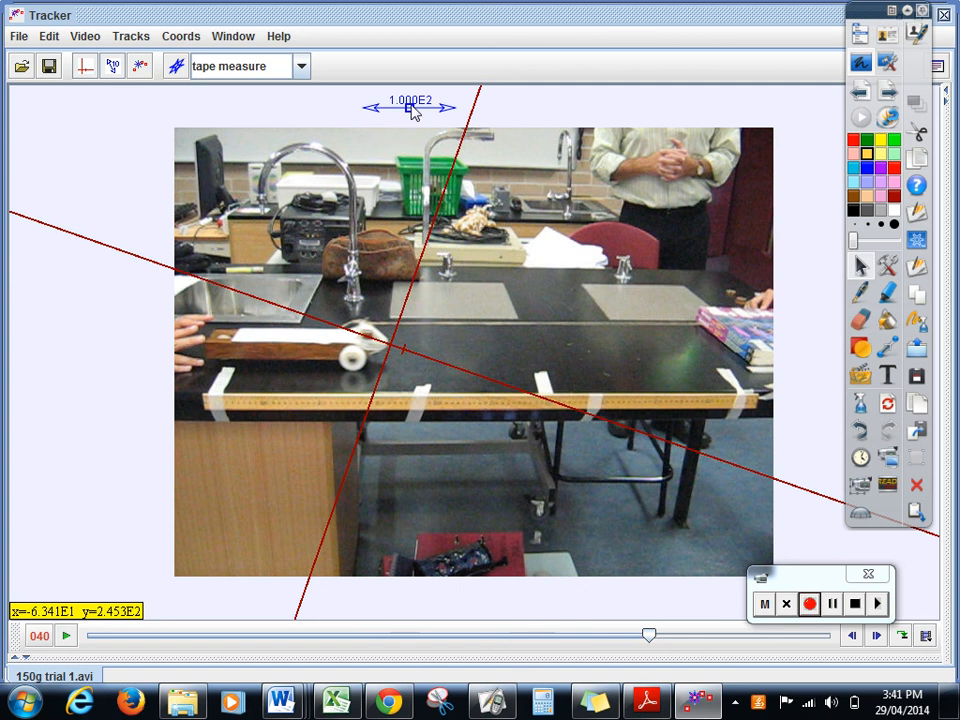
mouse_move(460, 369)
mouse_down()
mouse_move(461, 377)
mouse_move(463, 360)
mouse_up()
mouse_move(463, 350)
mouse_down()
mouse_move(476, 358)
mouse_move(463, 353)
mouse_up()
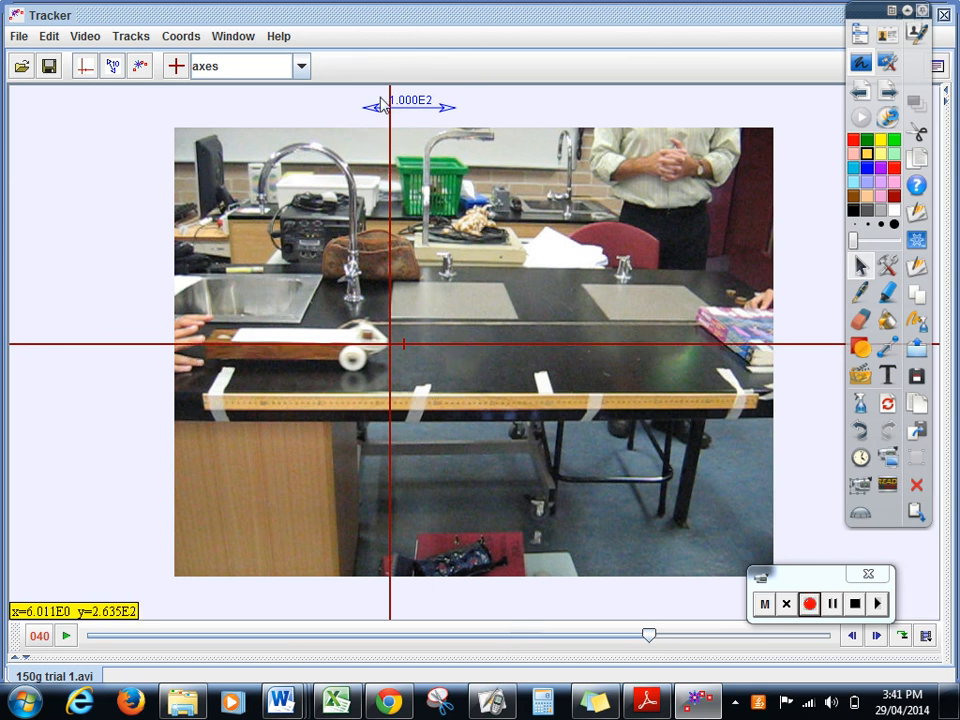
- Move the tape measure into the blank area left of the video image, and toggle its visibility off and on
click(414, 104)
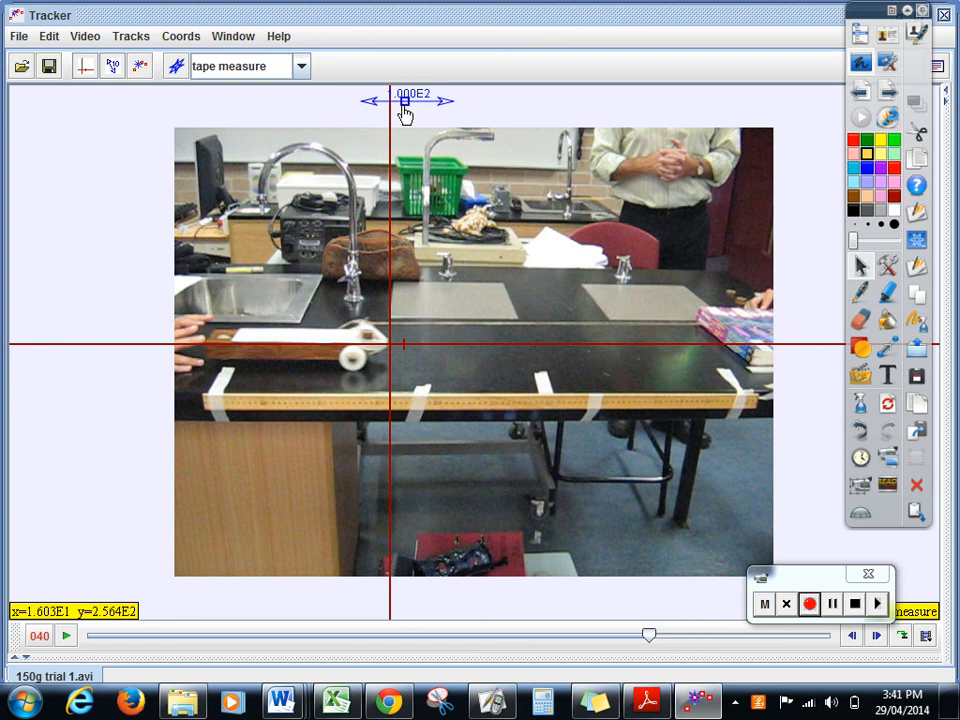
drag(405, 107, 110, 200)
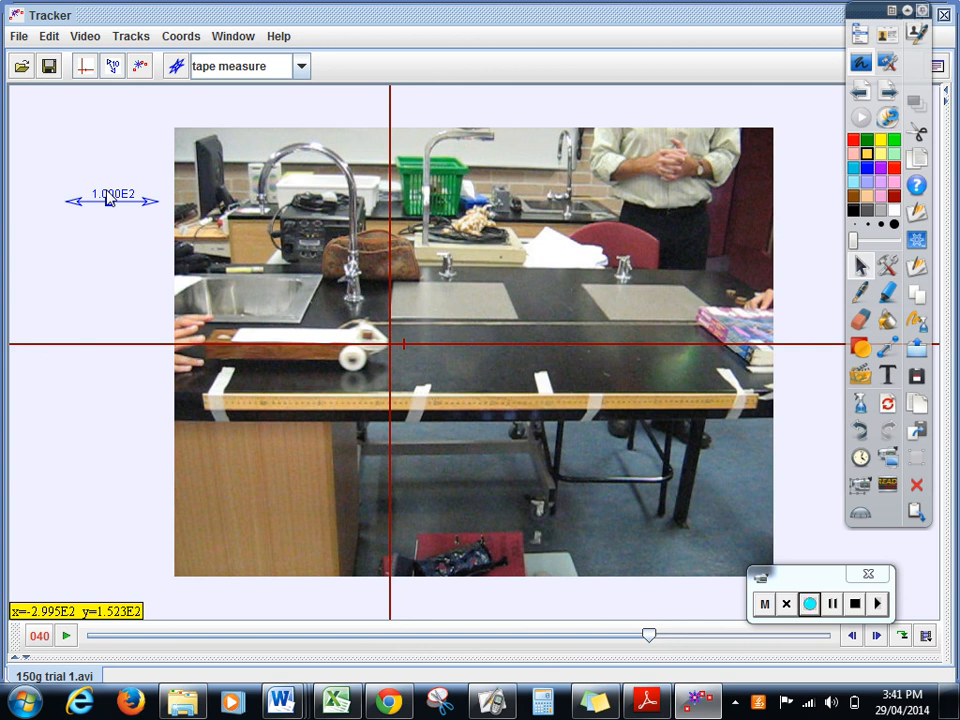
click(113, 66)
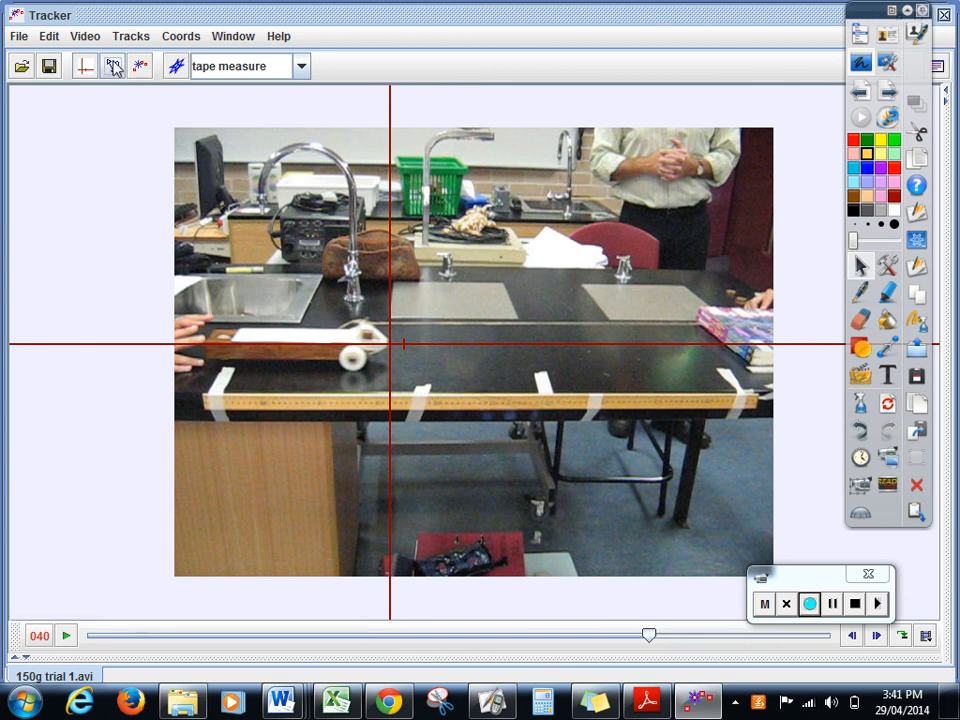
click(113, 66)
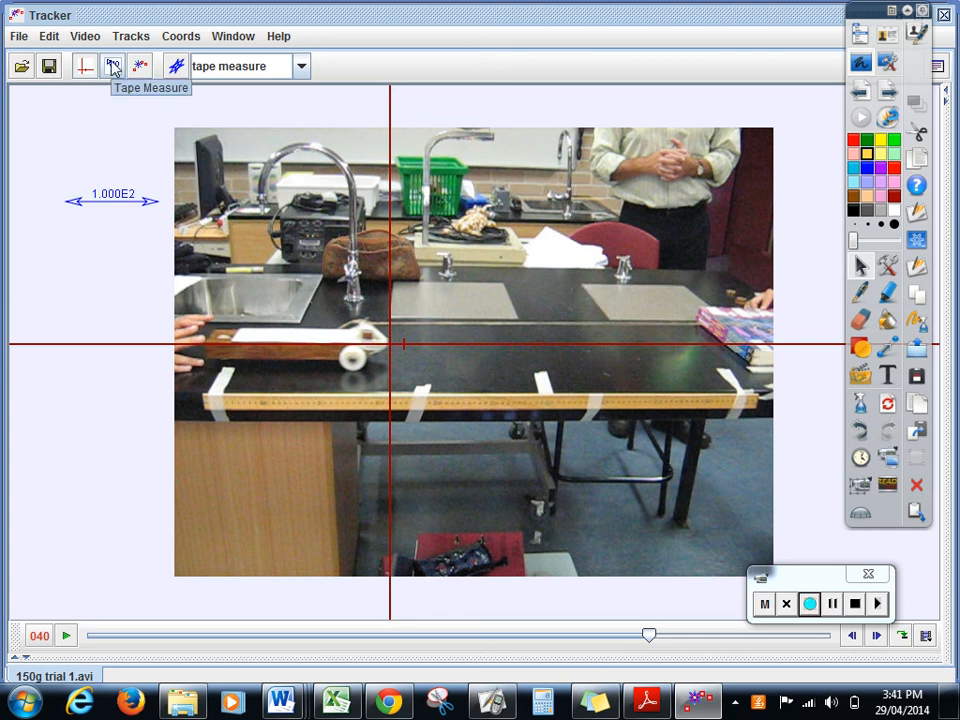
- Place the tape measure on the wooden ruler and stretch it from the ruler's left end to its right end
double_click(113, 198)
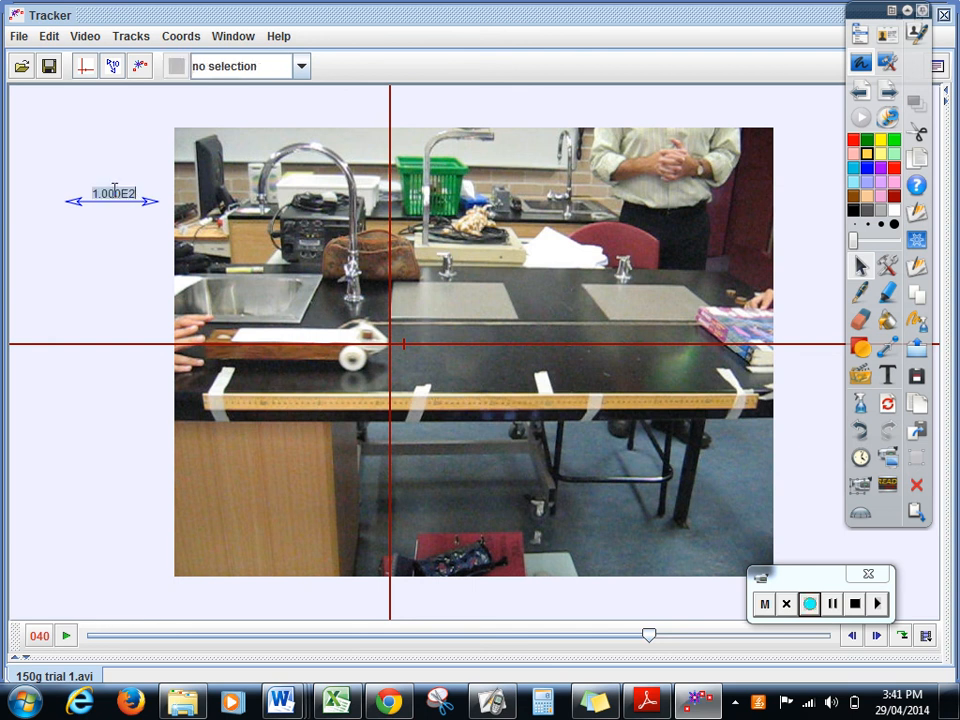
click(91, 201)
drag(89, 204, 224, 404)
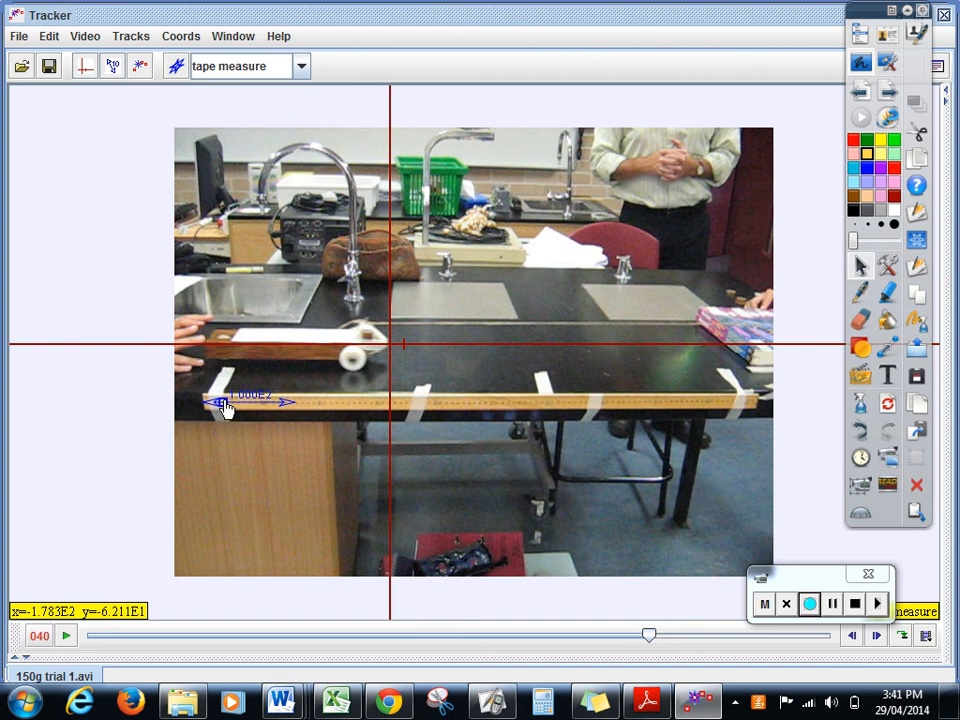
click(285, 409)
click(279, 406)
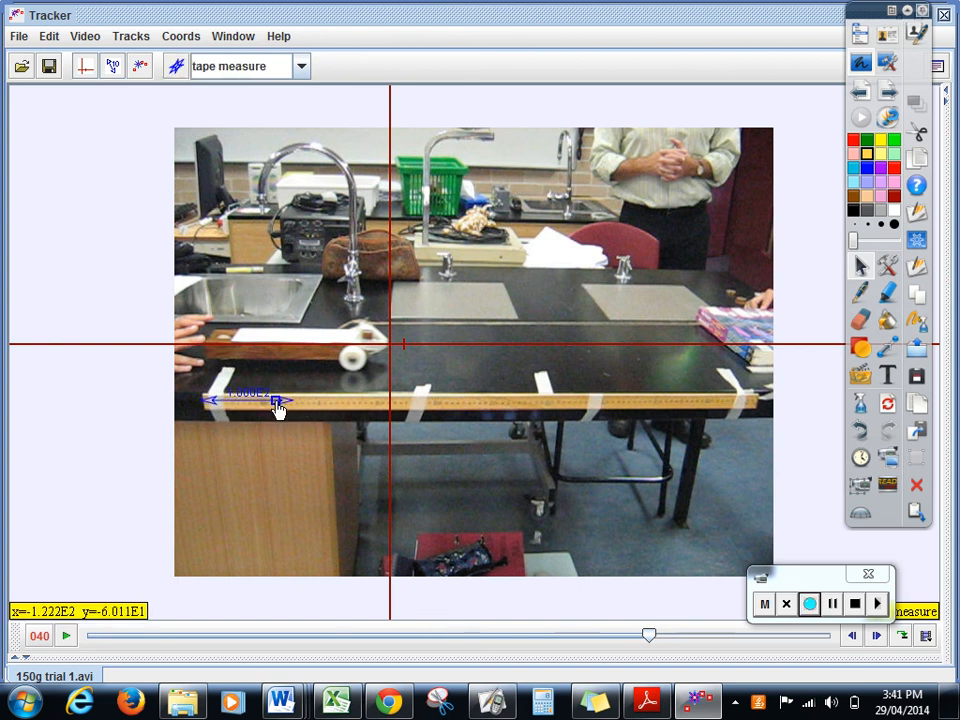
drag(283, 411, 757, 410)
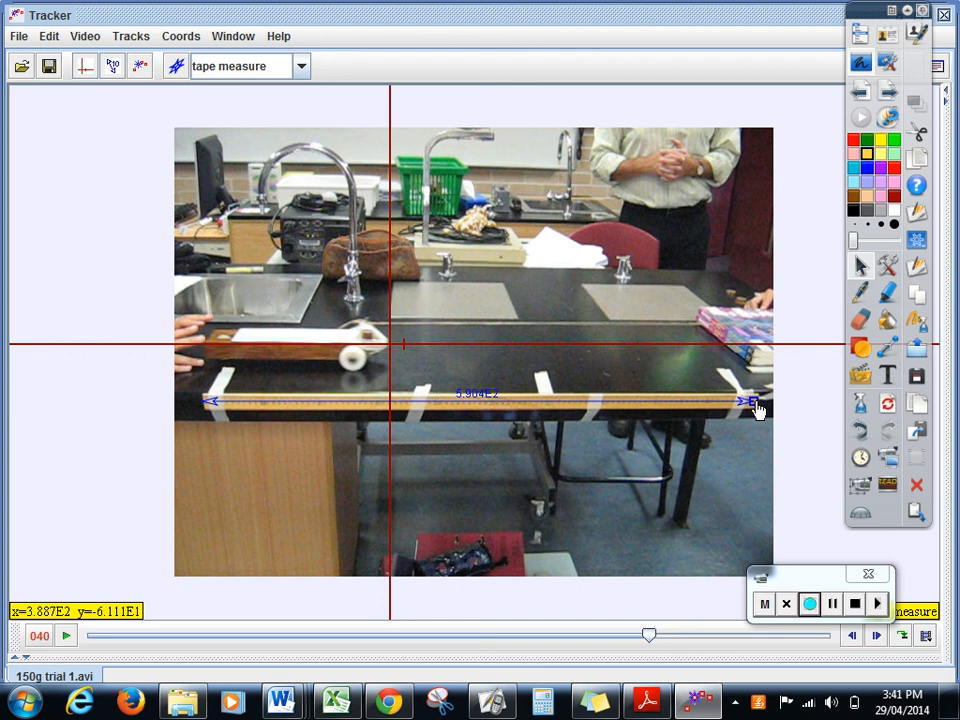
- Set the length of the tape measure along the ruler to 100
click(475, 396)
text(100)
key(Return)
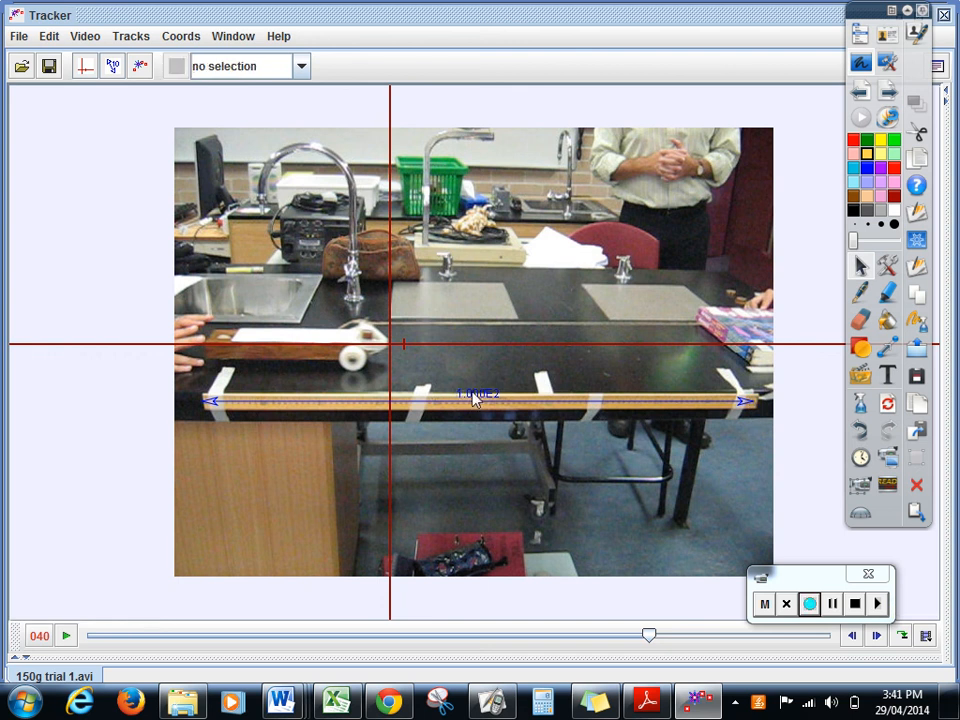
- Set the length of the tape measure along the ruler to 1 and select the tape
click(481, 396)
drag(502, 393, 430, 399)
text(1)
key(Return)
click(488, 398)
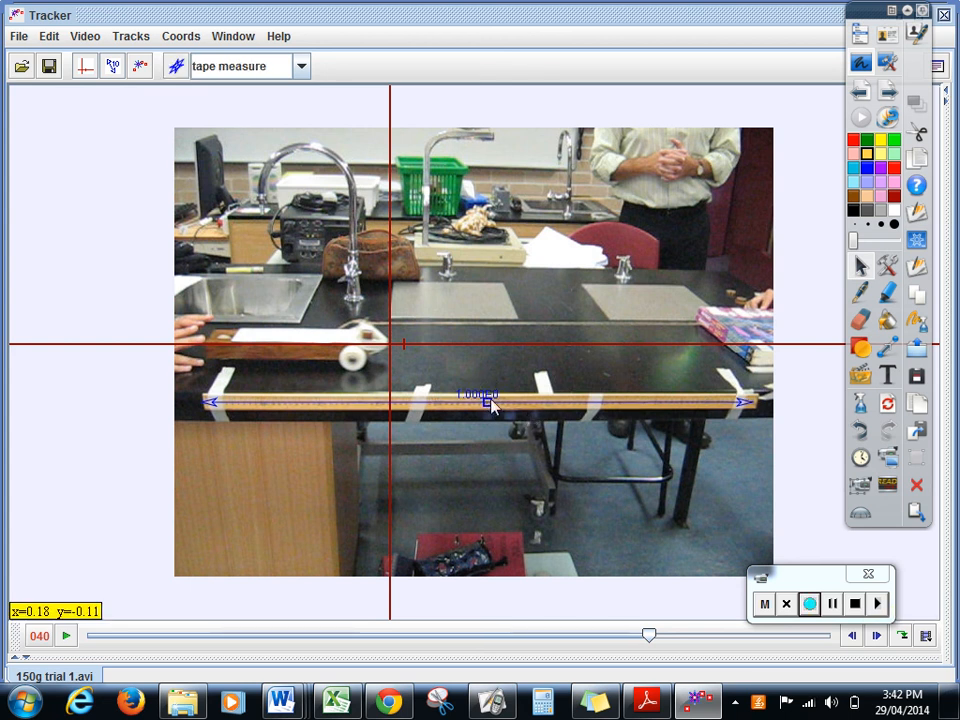
- Move the tape measure above the video image and place it back along the wooden ruler
drag(488, 398, 497, 108)
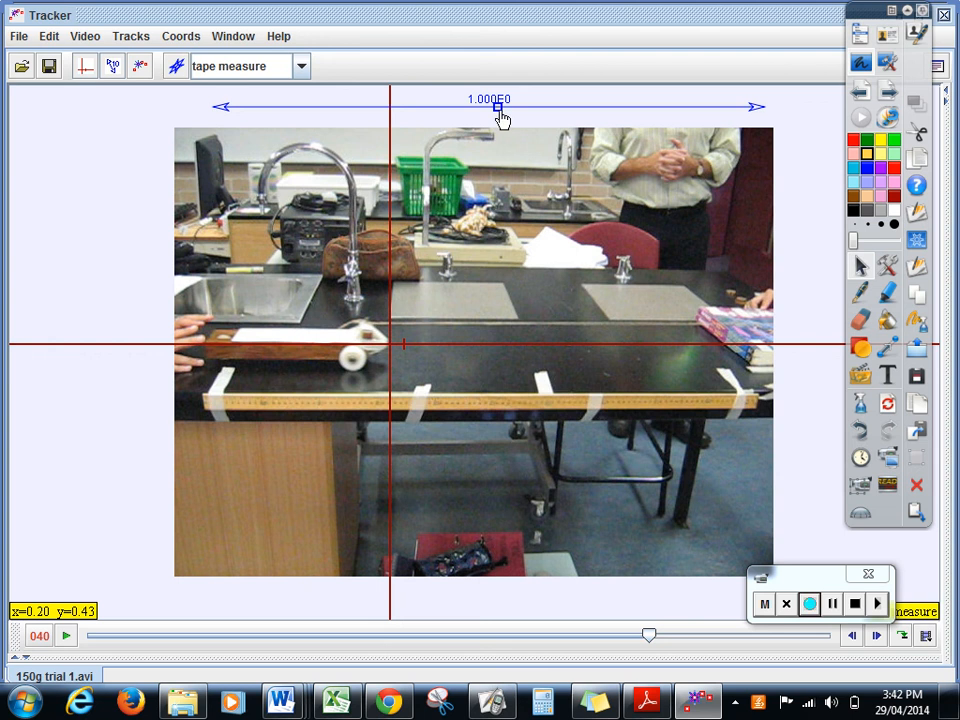
drag(499, 117, 490, 412)
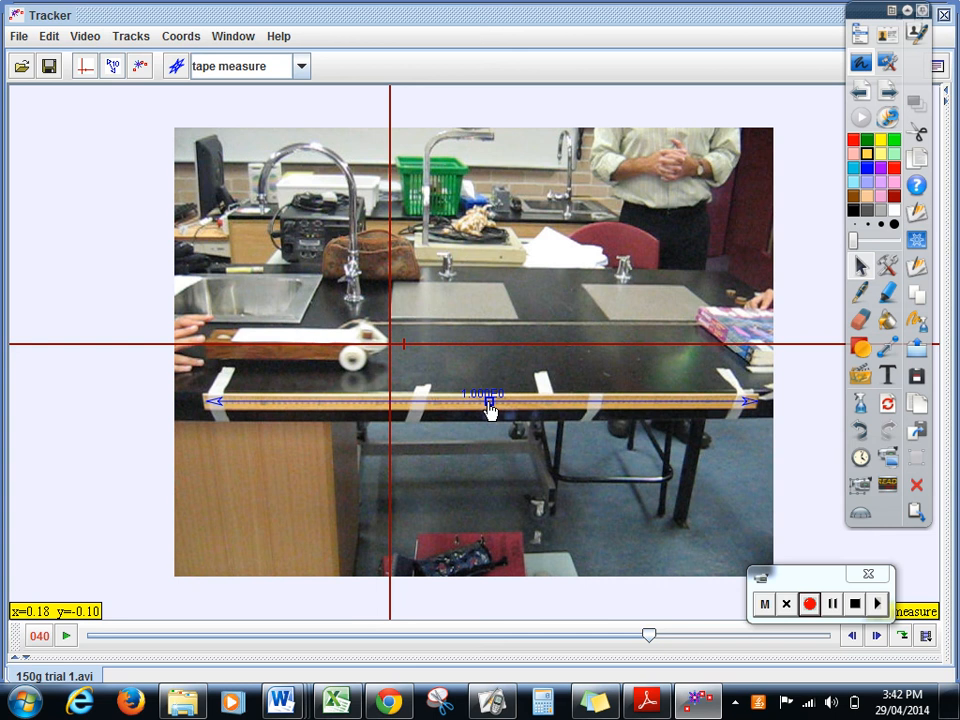
- Show the track controls and create a point mass track
click(140, 66)
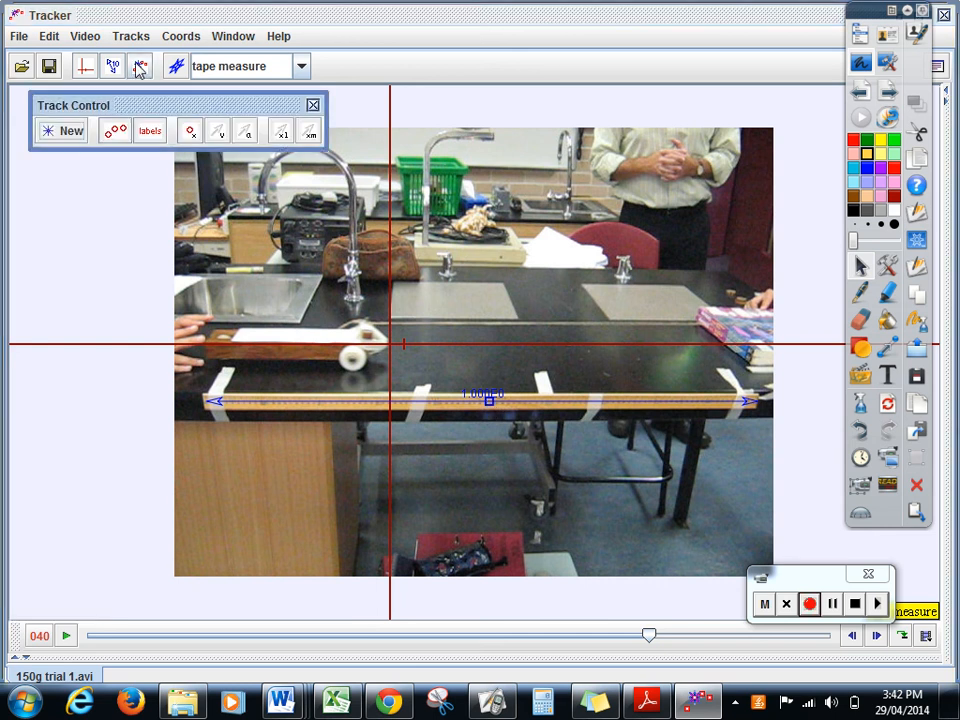
click(68, 132)
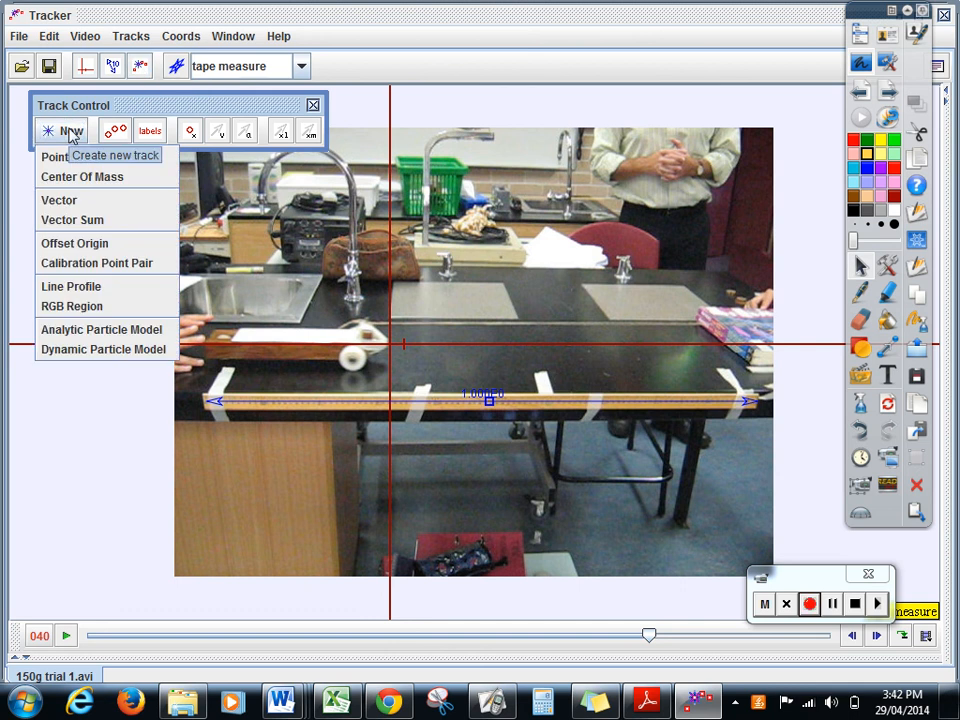
click(52, 157)
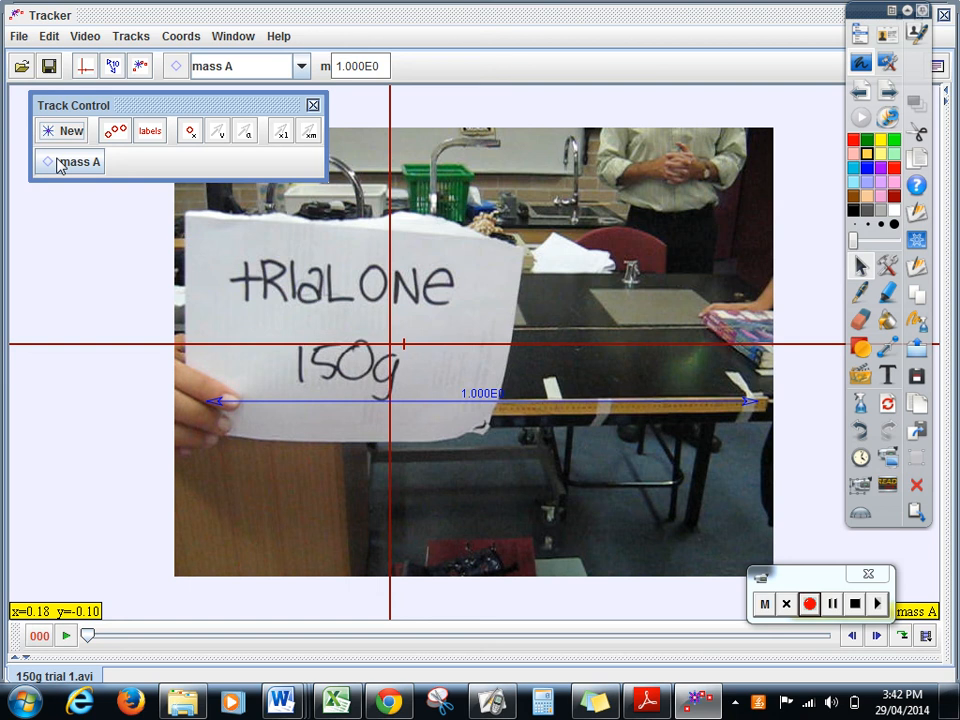
- Create a second point mass track and delete the extra track
click(66, 132)
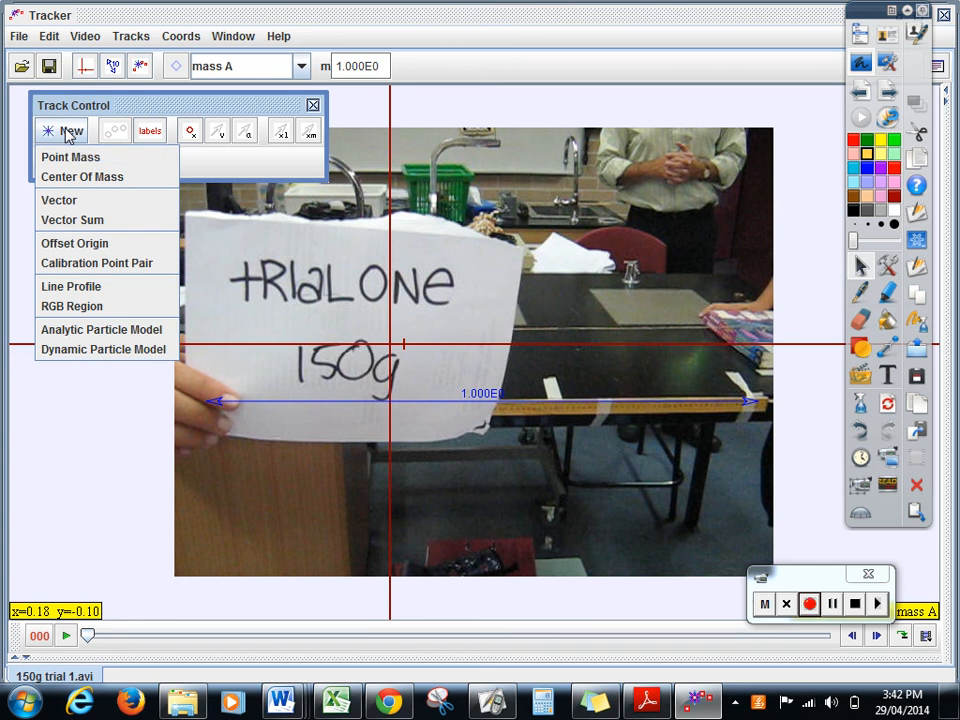
click(64, 157)
click(80, 168)
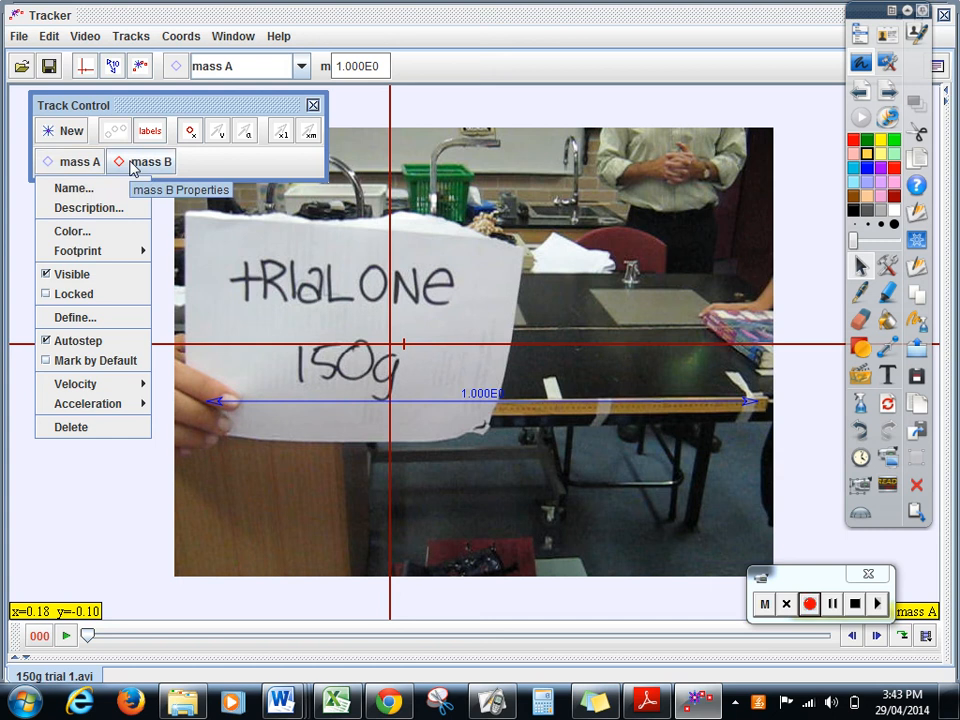
click(71, 427)
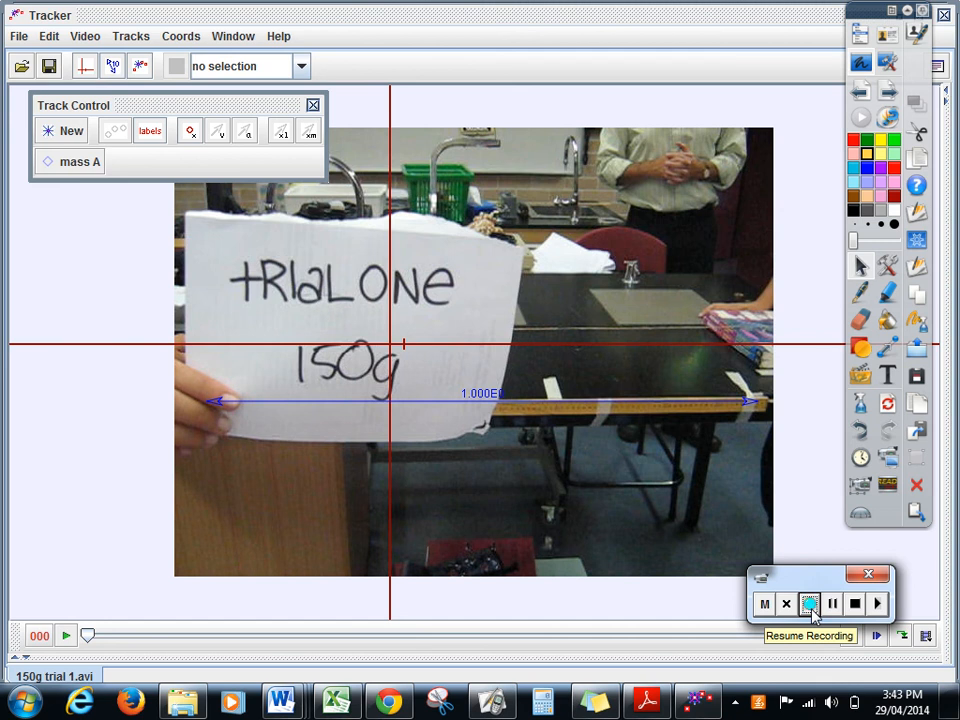
- Change the track colour of mass A to yellow (255, 255, 51)
click(70, 161)
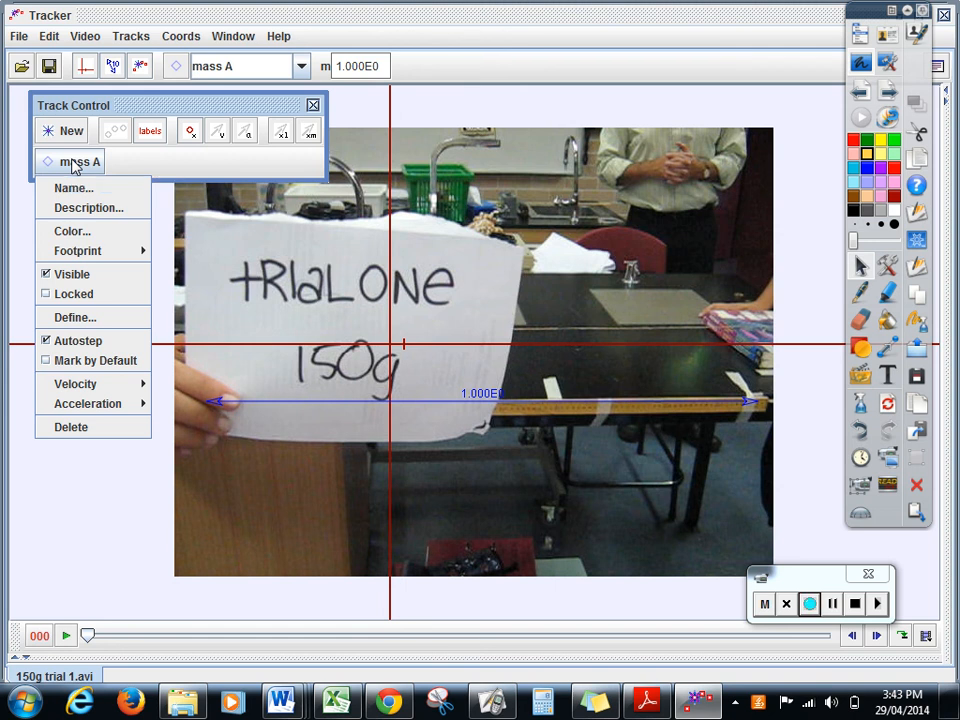
click(72, 231)
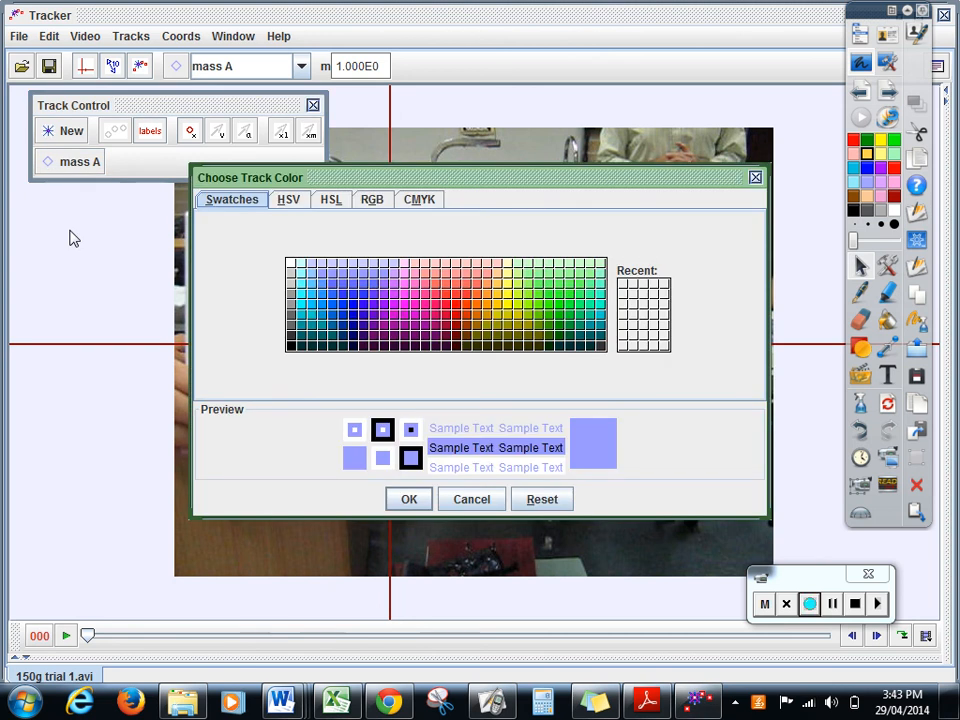
click(507, 299)
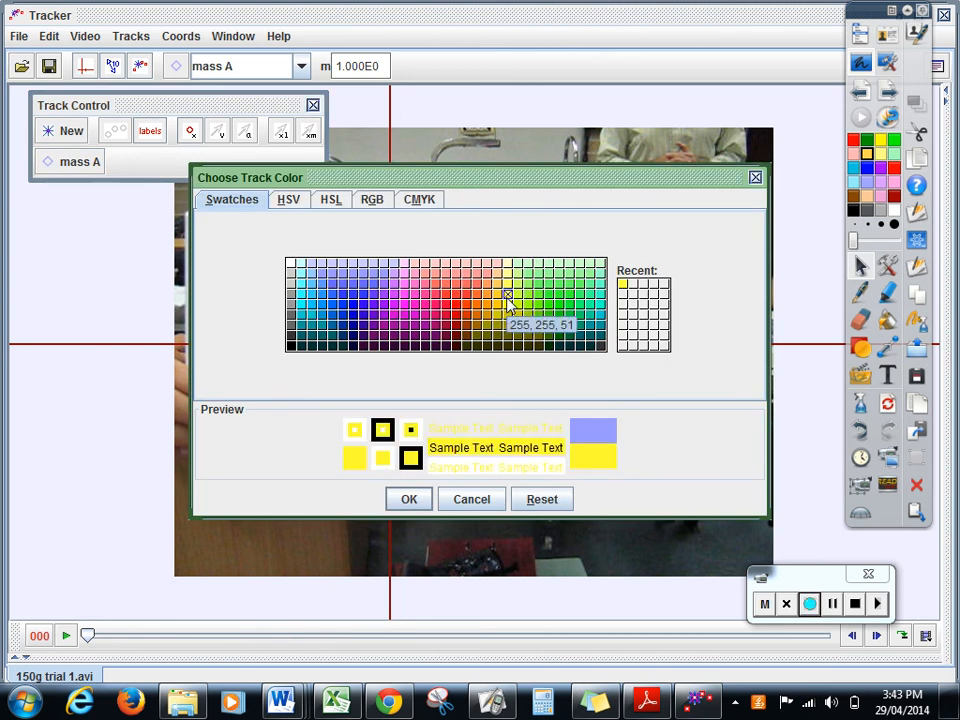
click(409, 500)
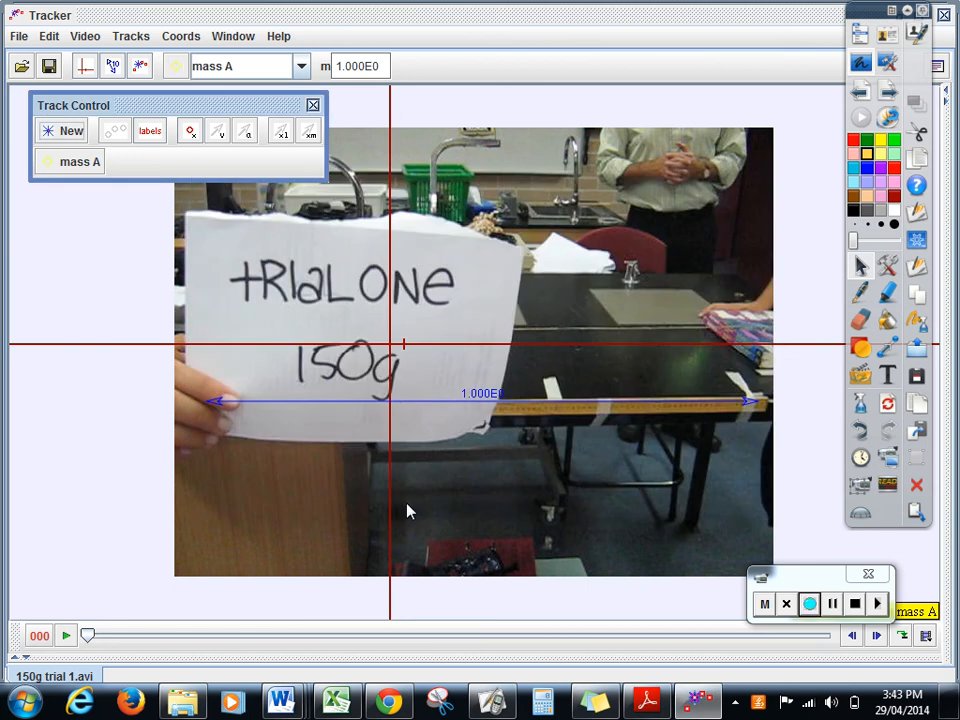
- Go to frame 40 and shift the axes' origin slightly down at the front tip of the cart
drag(820, 576, 862, 237)
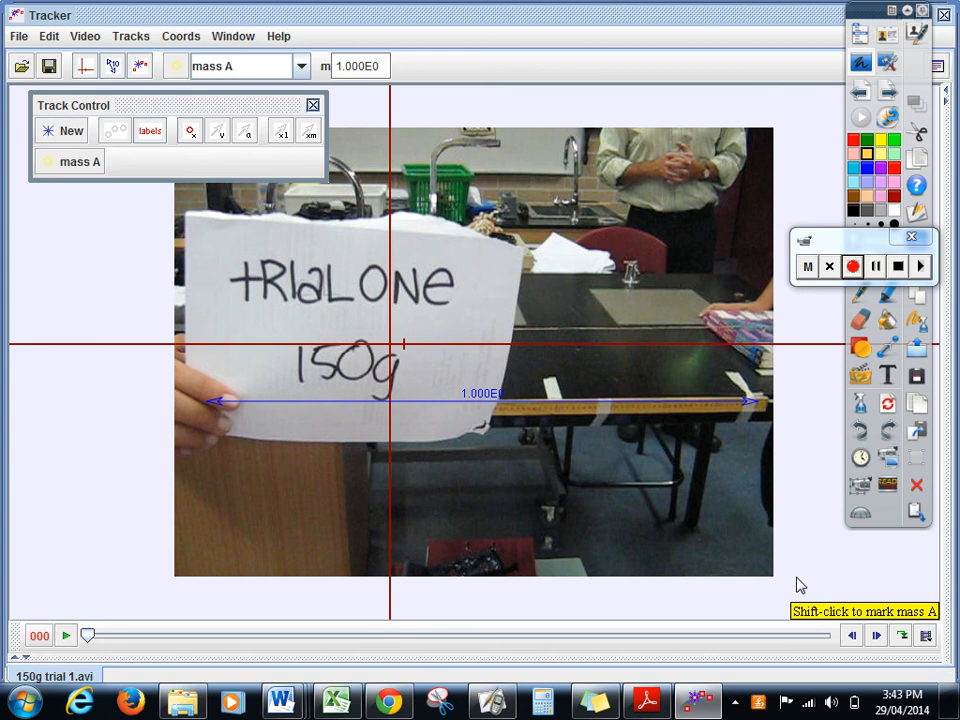
drag(90, 636, 648, 660)
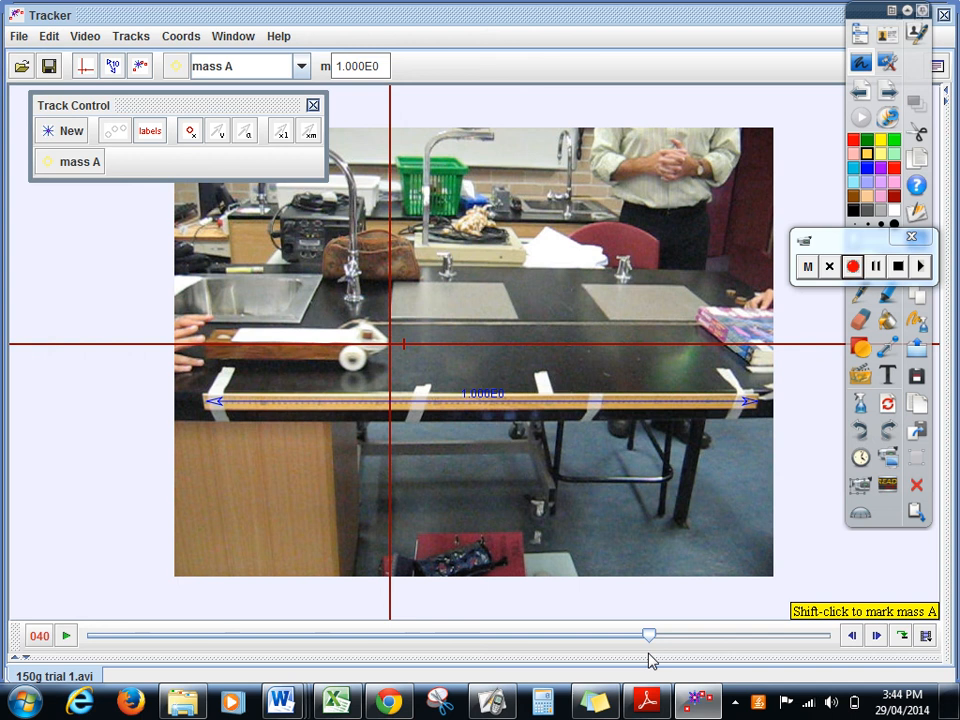
click(390, 344)
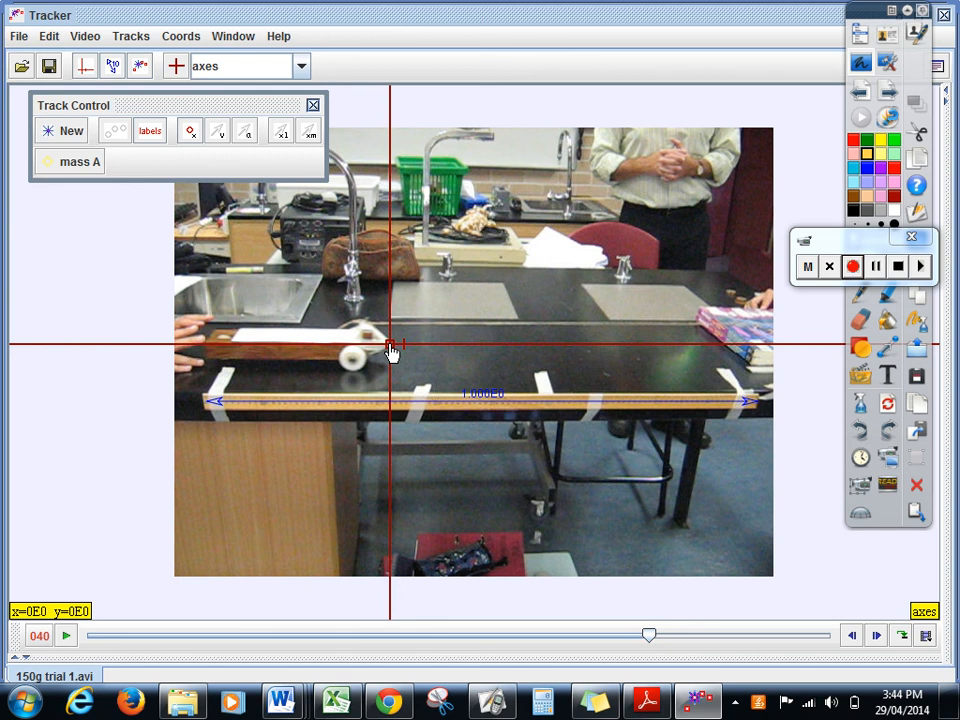
drag(391, 344, 392, 352)
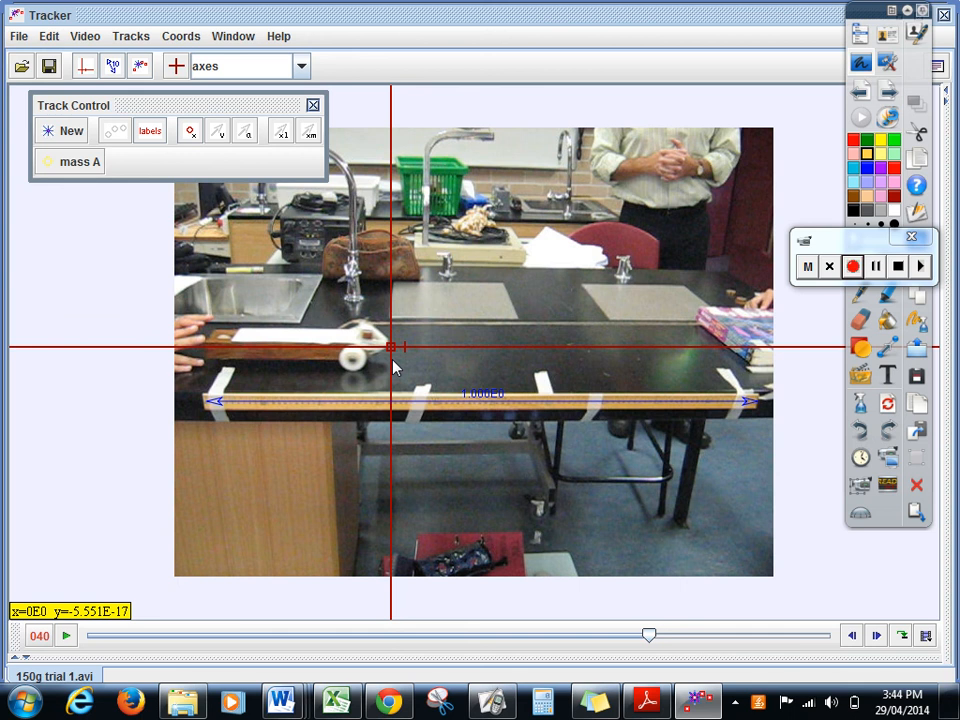
click(393, 368)
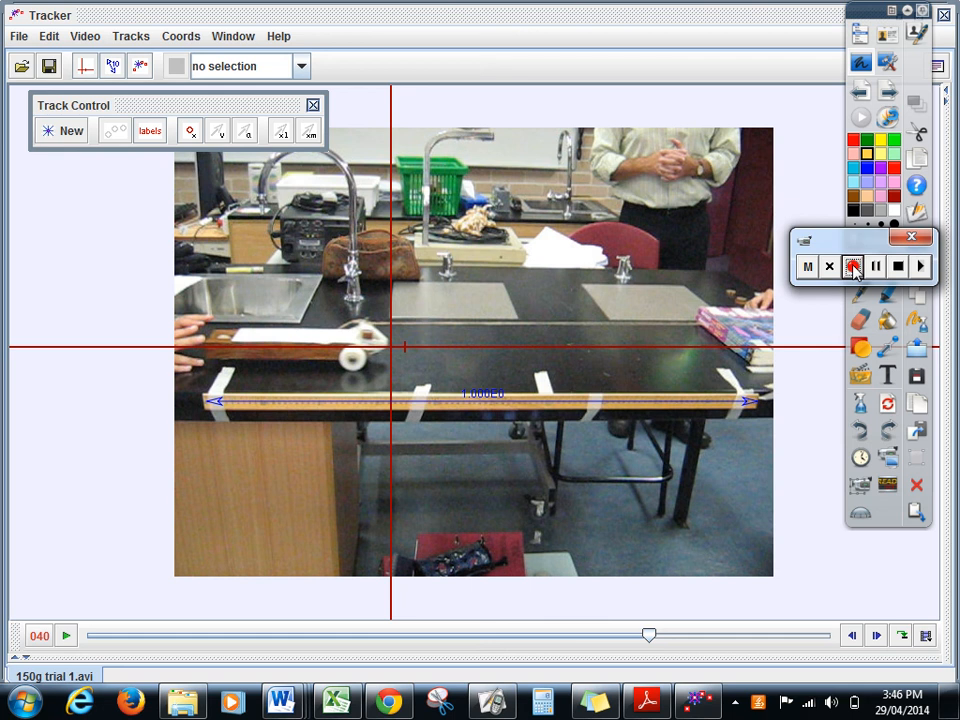
- Create a new point mass track for the cart
click(853, 267)
click(70, 131)
click(88, 158)
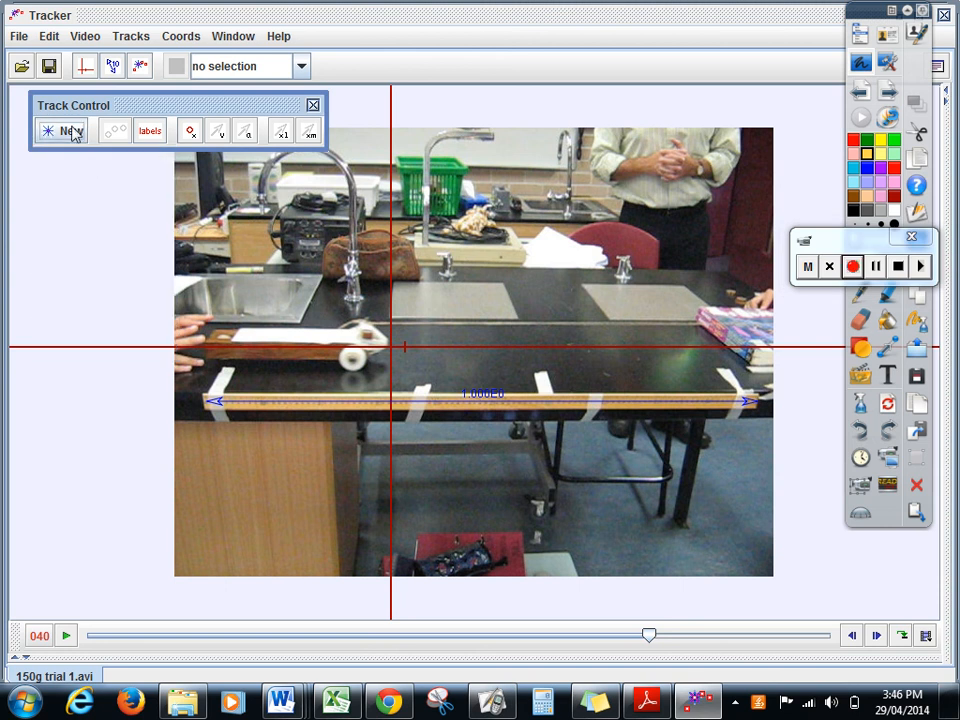
click(72, 133)
click(86, 158)
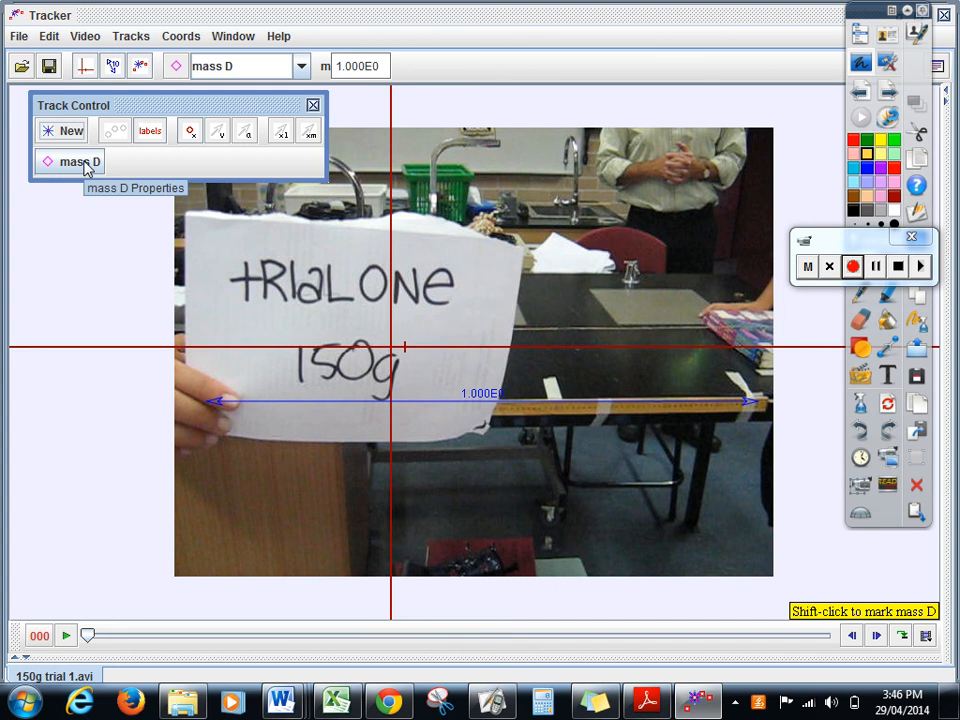
- Change the track colour of mass D to yellow
click(80, 163)
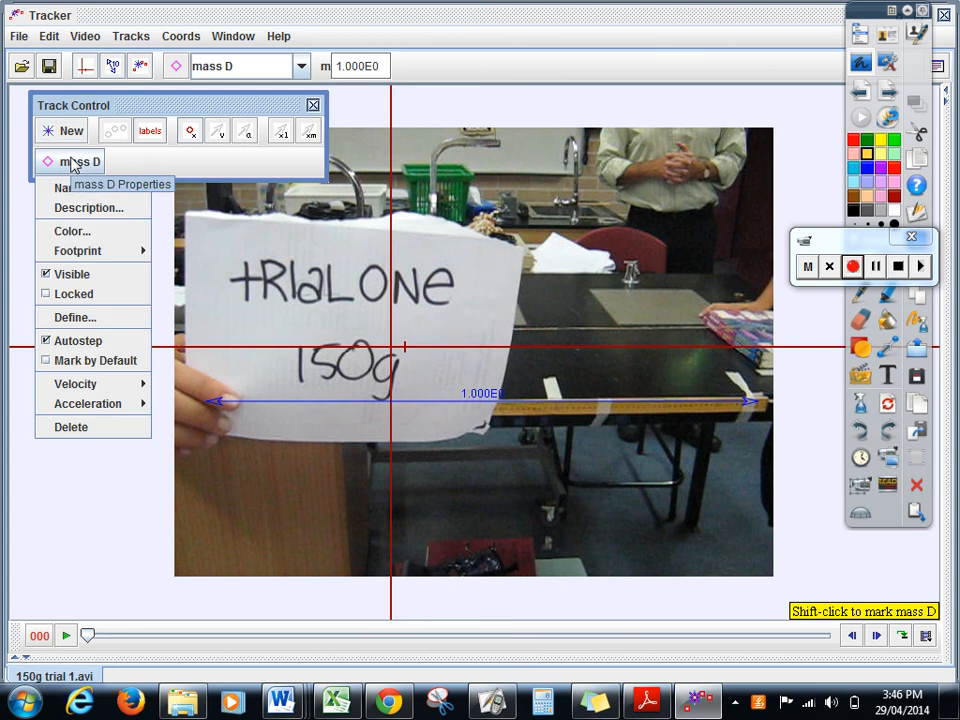
click(80, 236)
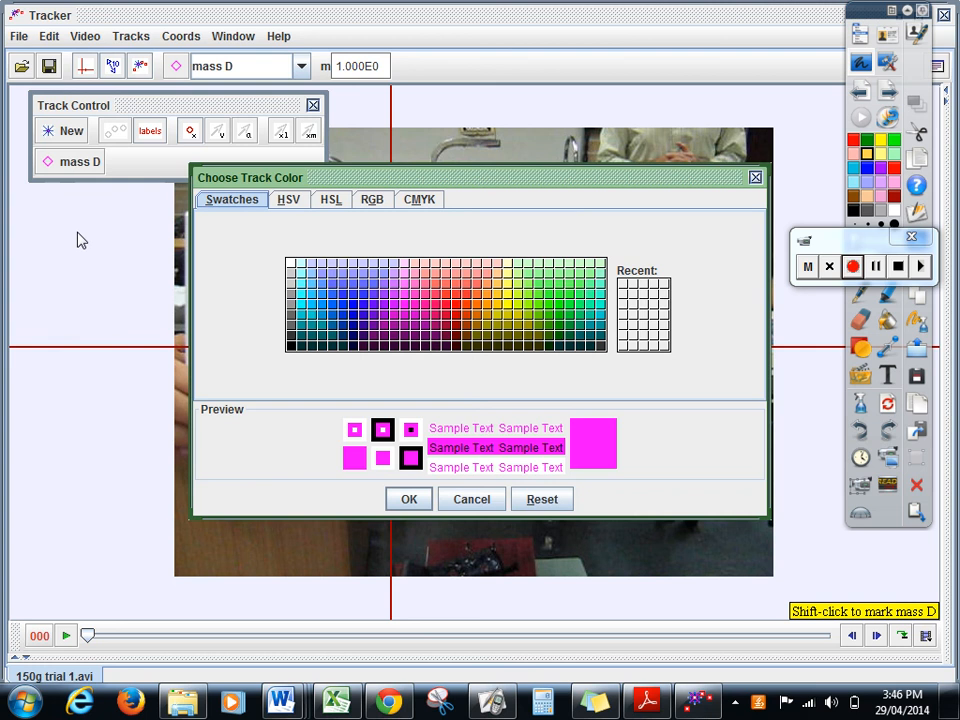
click(508, 298)
click(410, 501)
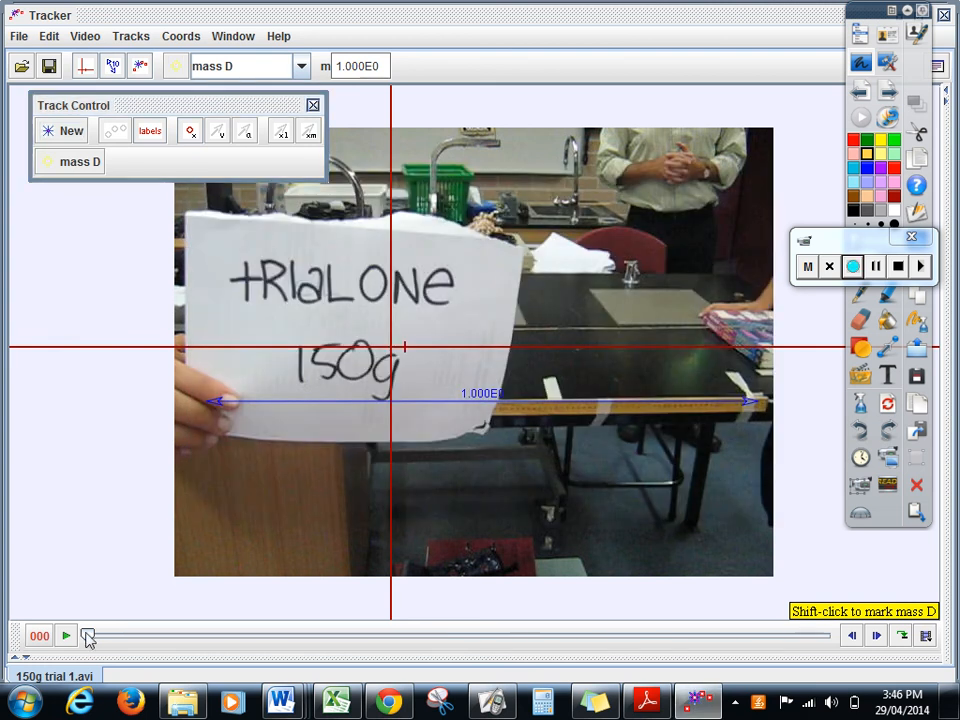
- Mark the cart's front tip as mass D in each frame from 40 to 46
drag(88, 636, 650, 638)
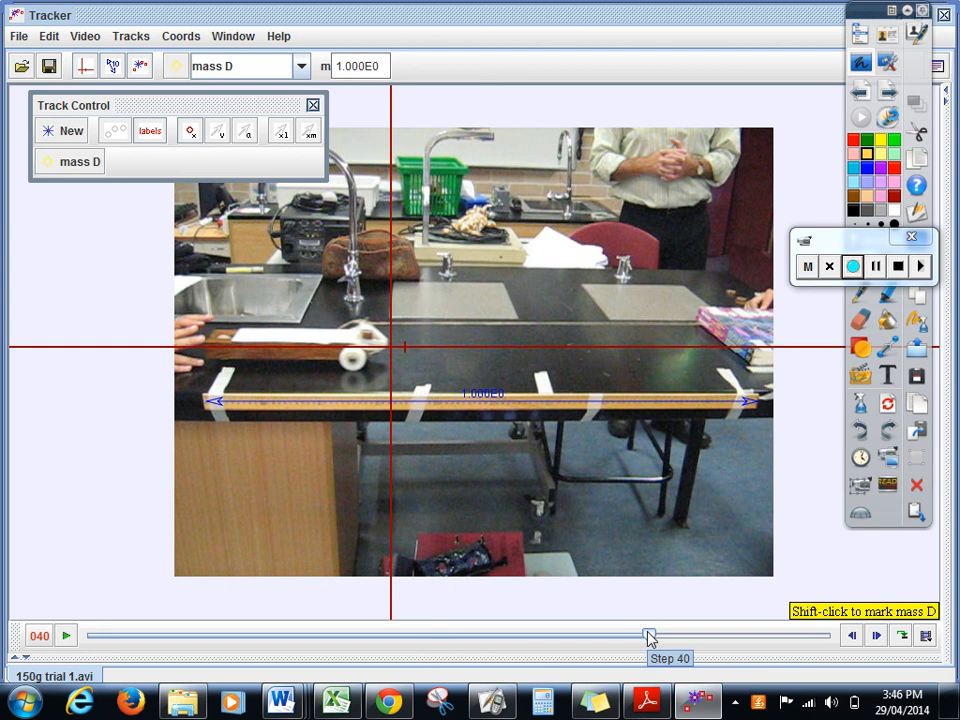
shift+click(390, 344)
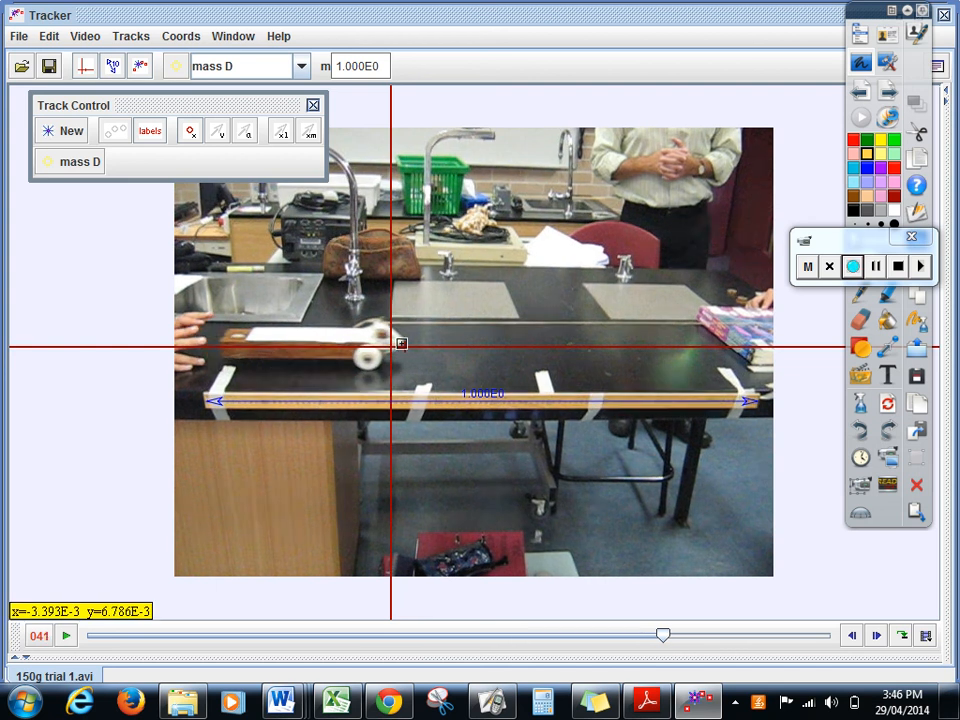
shift+click(403, 344)
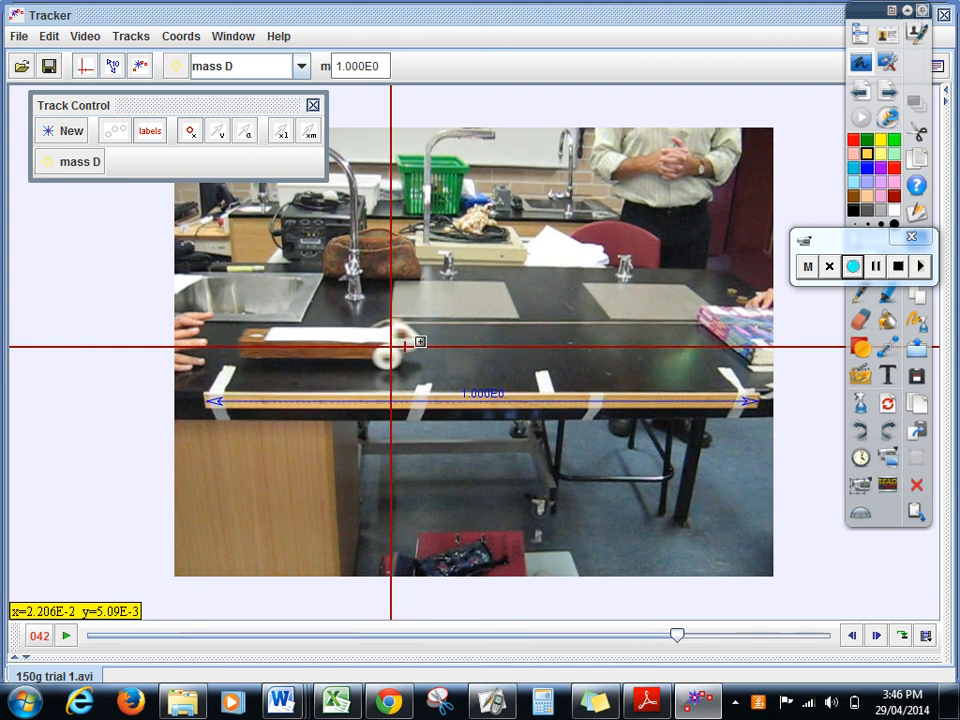
shift+click(419, 344)
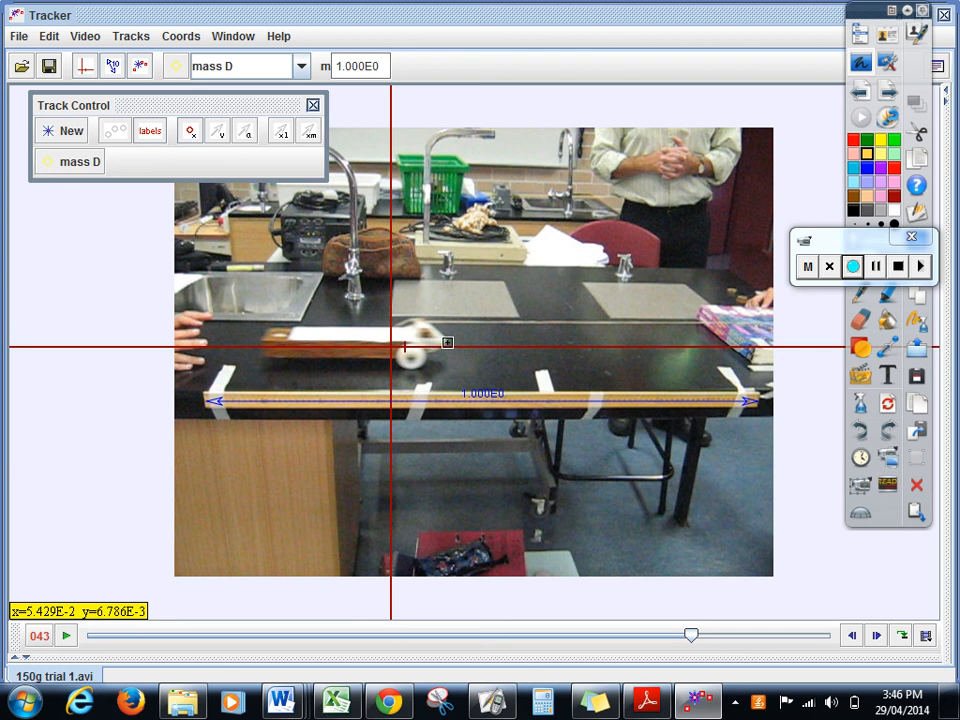
shift+click(446, 343)
shift+click(475, 343)
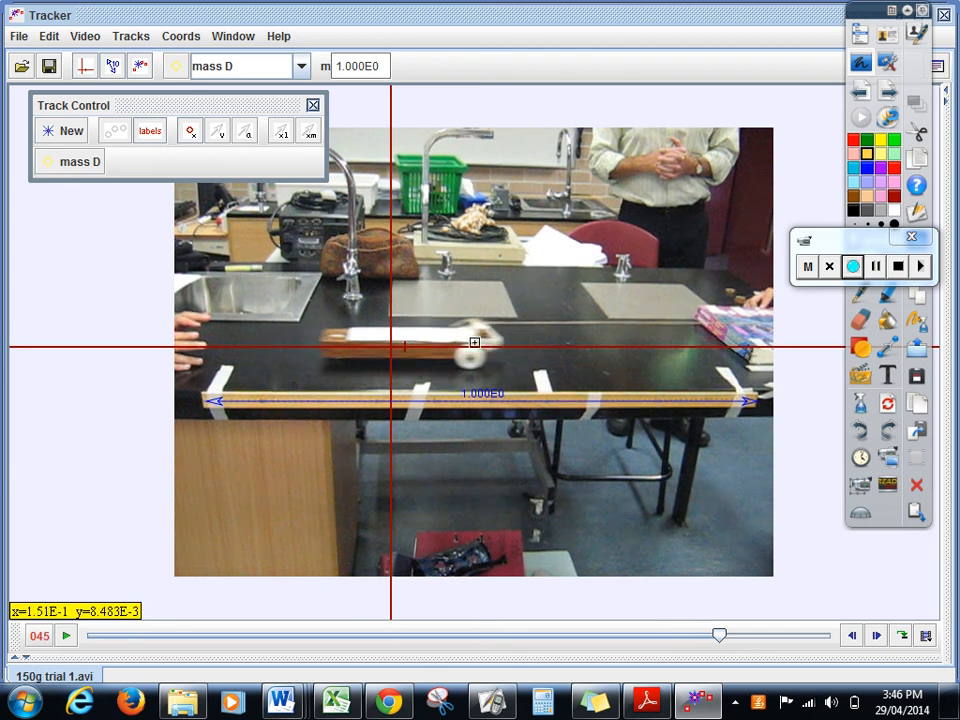
shift+click(507, 341)
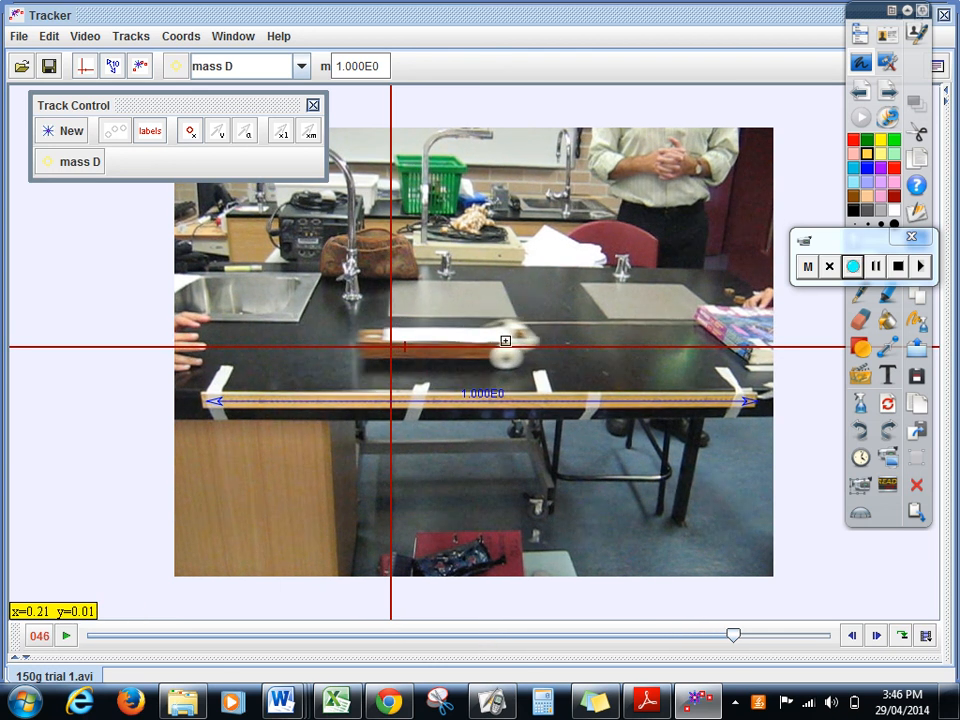
right_click(541, 342)
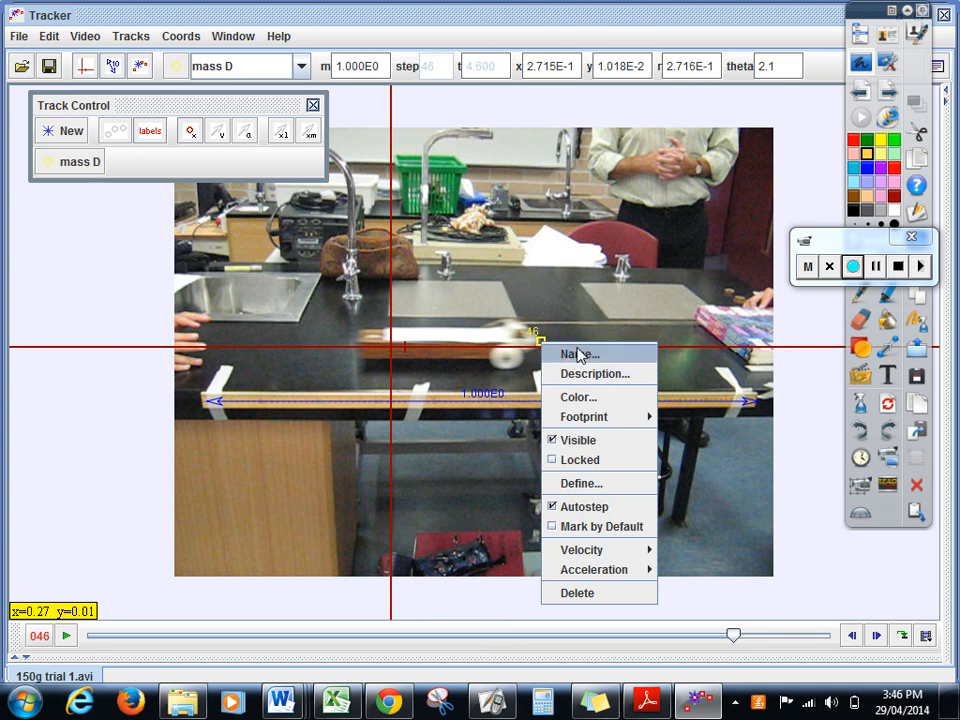
click(578, 356)
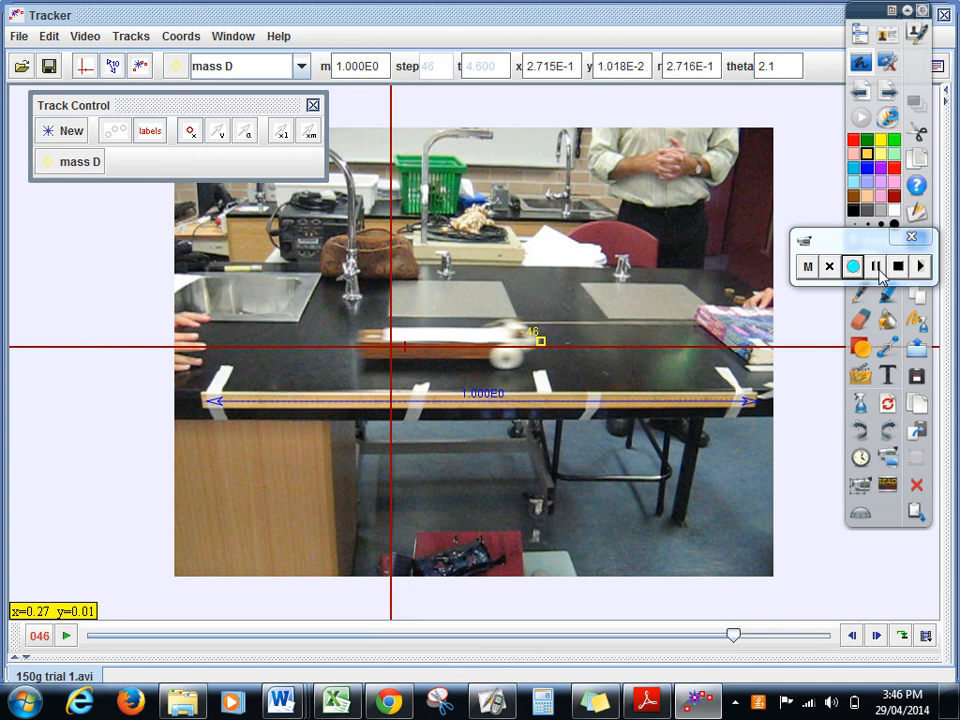
click(878, 268)
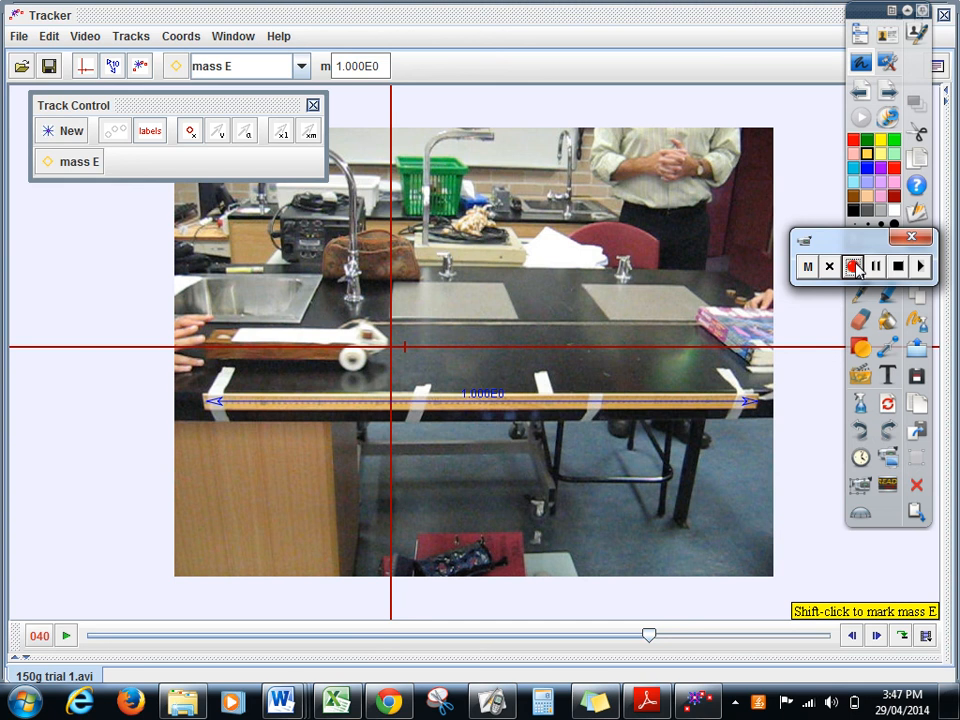
- Mark the cart's front tip as mass E in each frame from 41 to 50
shift+click(701, 279)
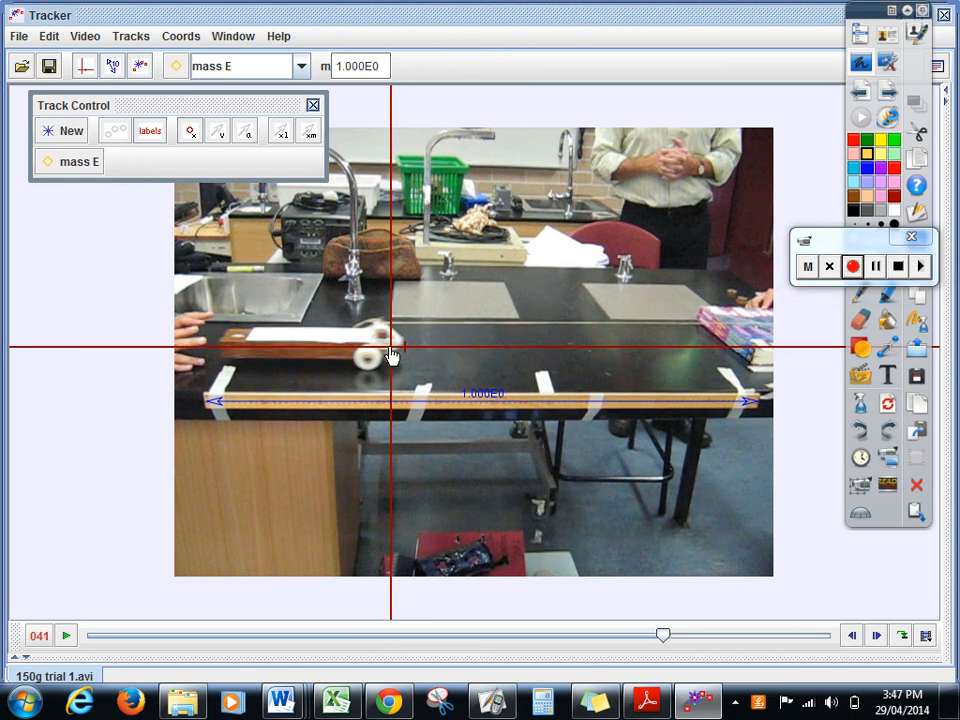
shift+click(403, 346)
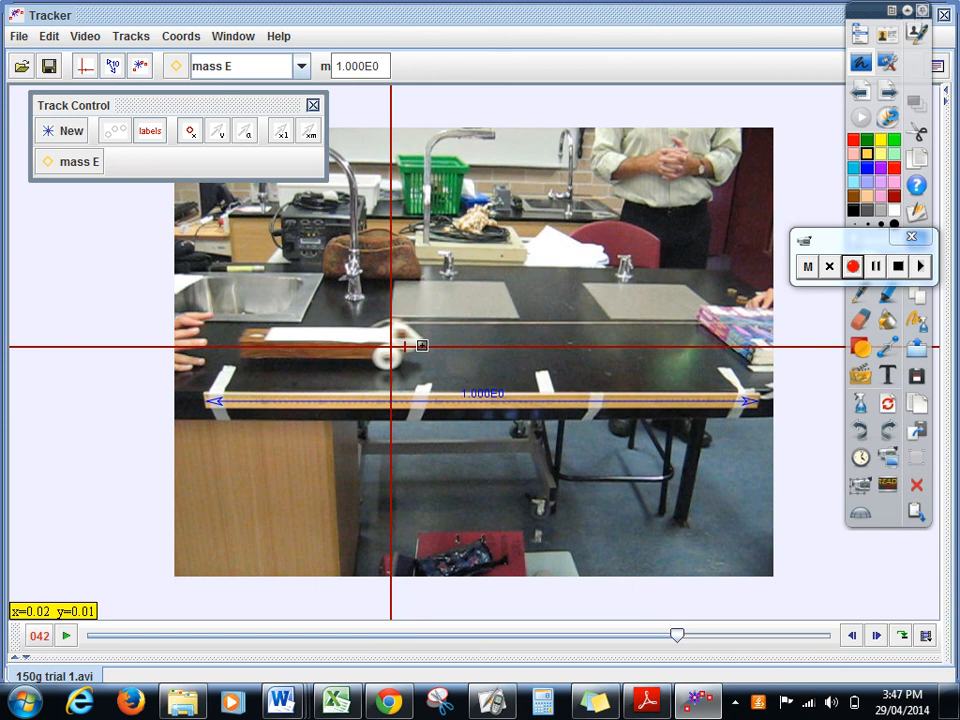
shift+click(421, 342)
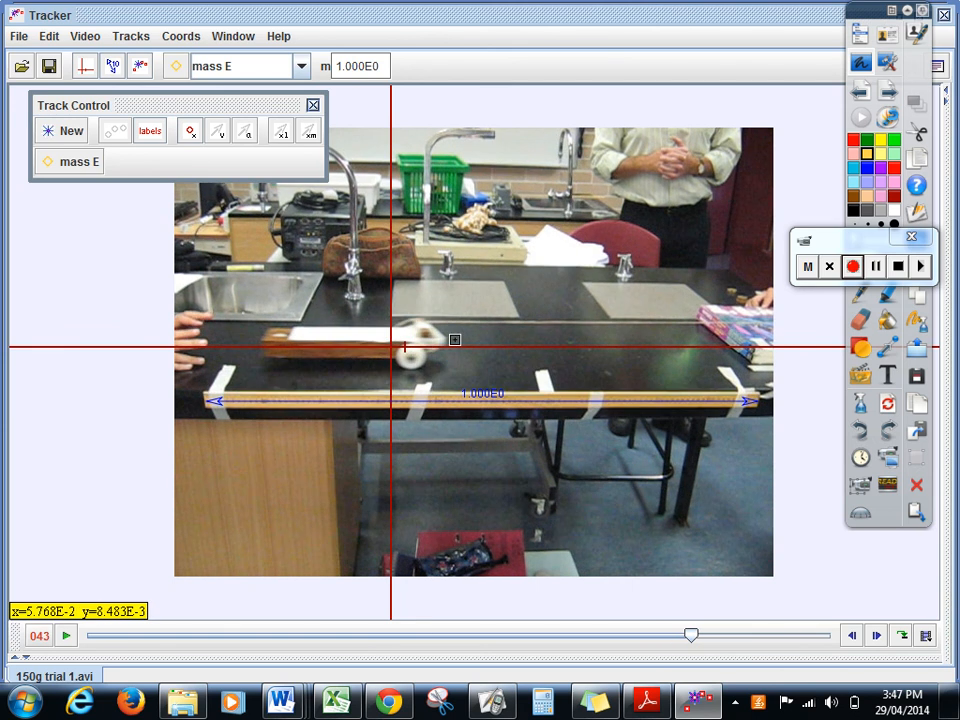
shift+click(445, 341)
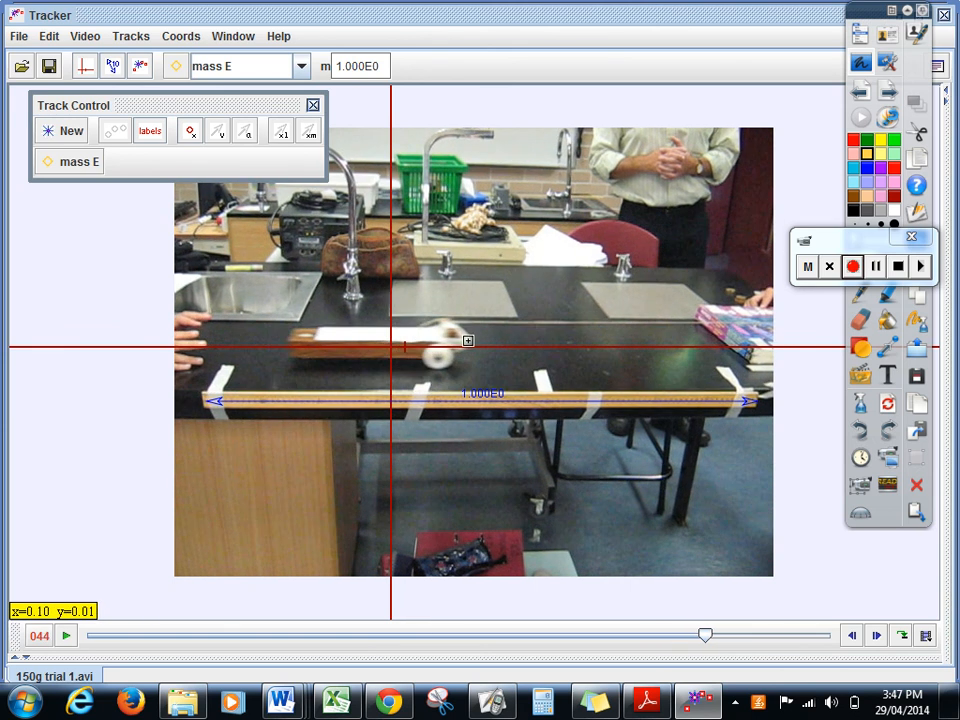
shift+click(471, 342)
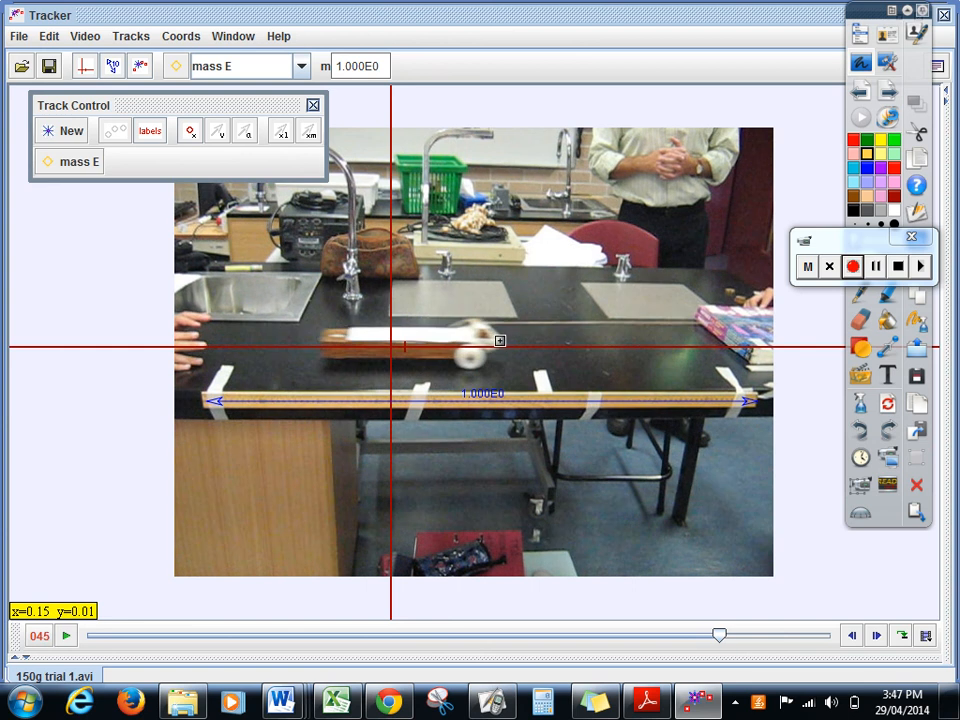
shift+click(500, 341)
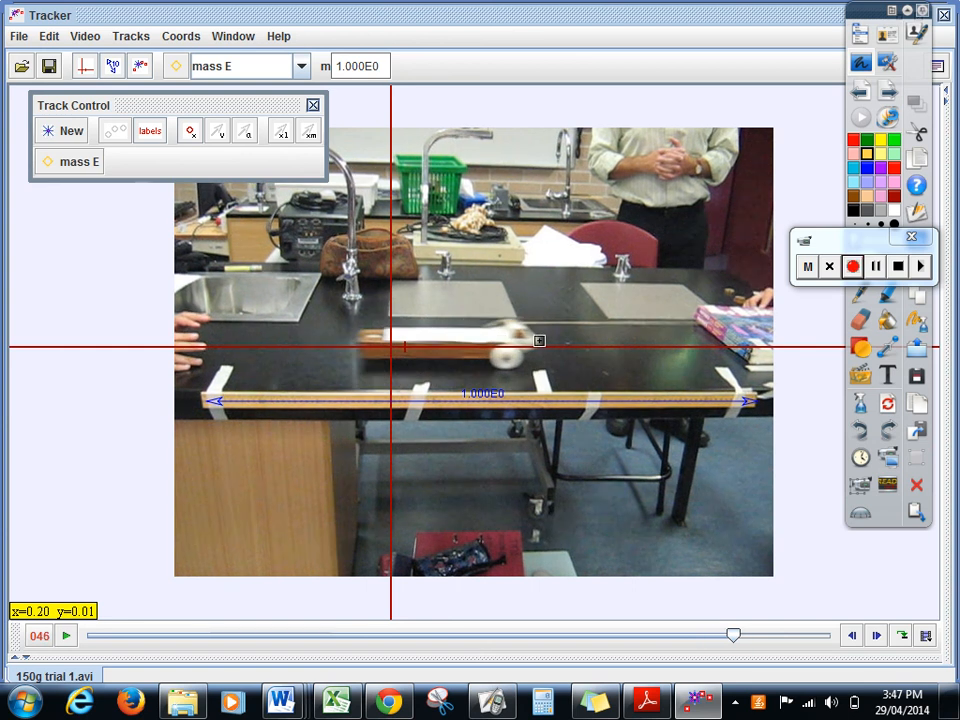
shift+click(539, 340)
shift+click(572, 340)
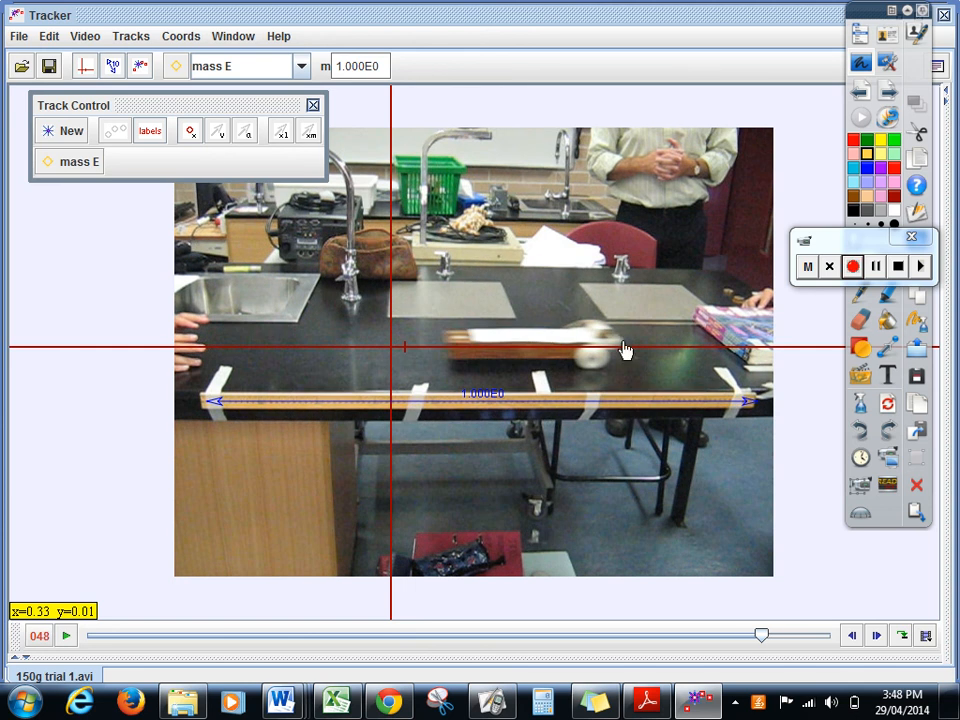
shift+click(622, 341)
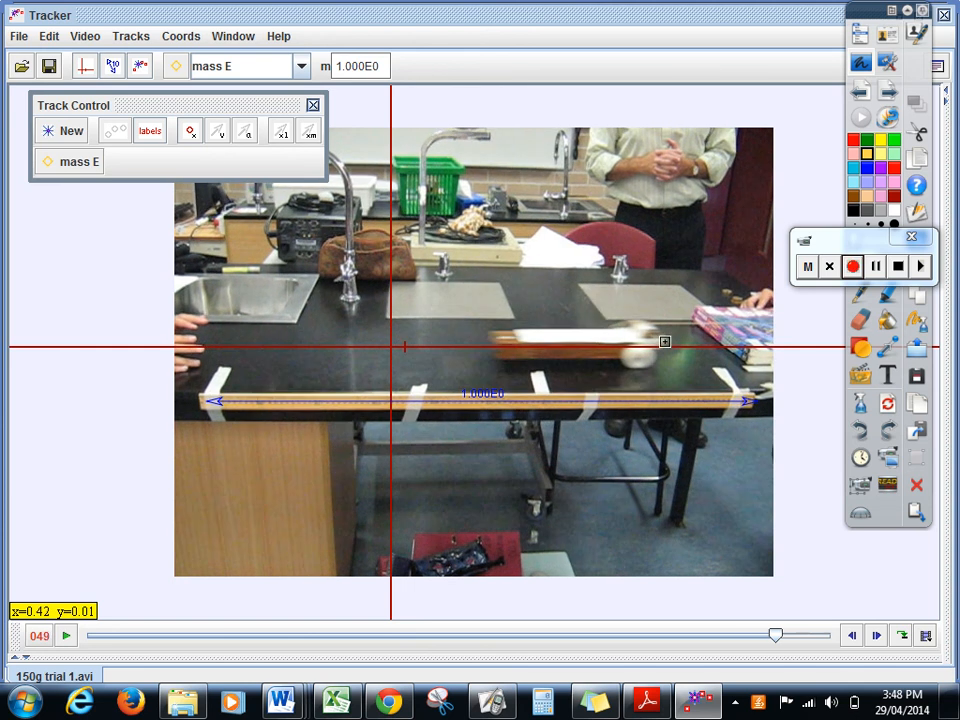
shift+click(664, 341)
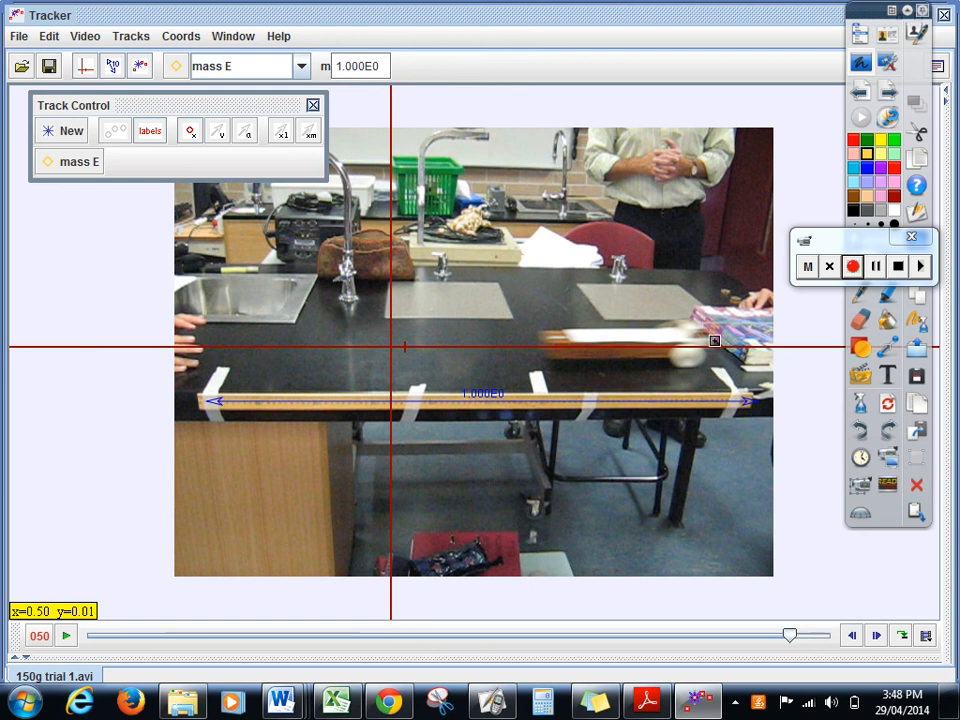
shift+click(710, 336)
- Collapse the annotation toolbar and show mass E's plot and data table beside the video, keeping the recorder bar clear of them
right_click(716, 346)
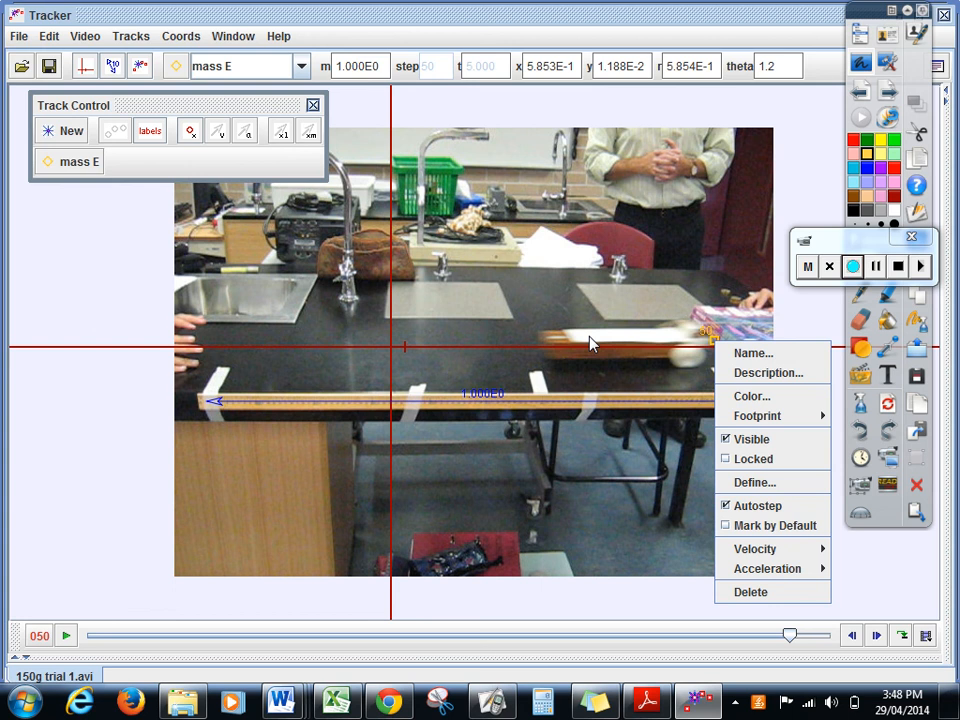
click(907, 10)
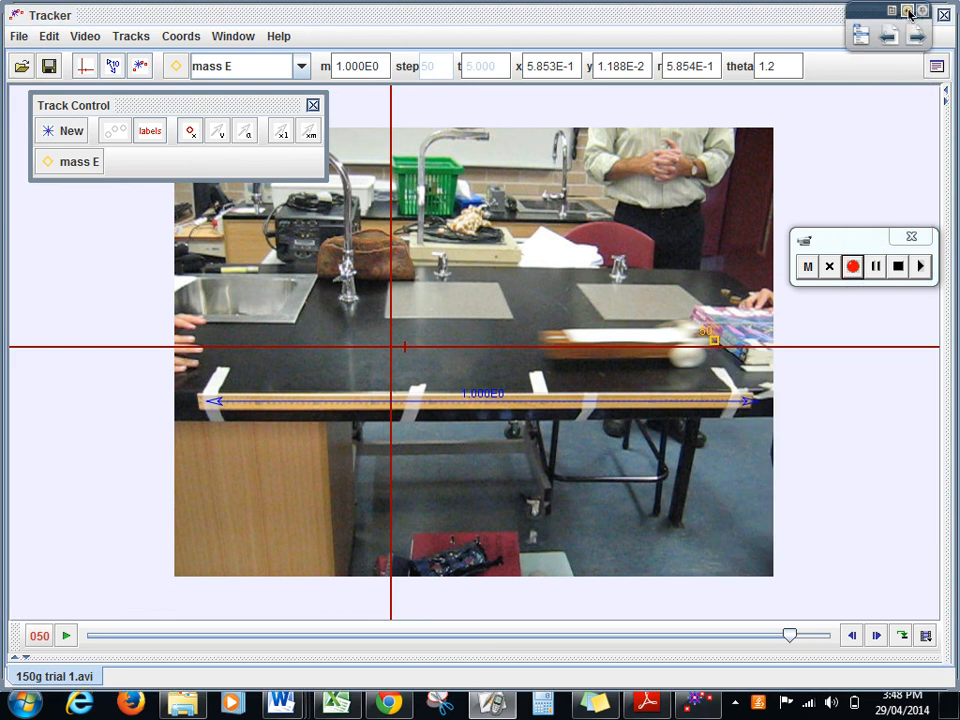
click(936, 66)
drag(868, 242, 818, 640)
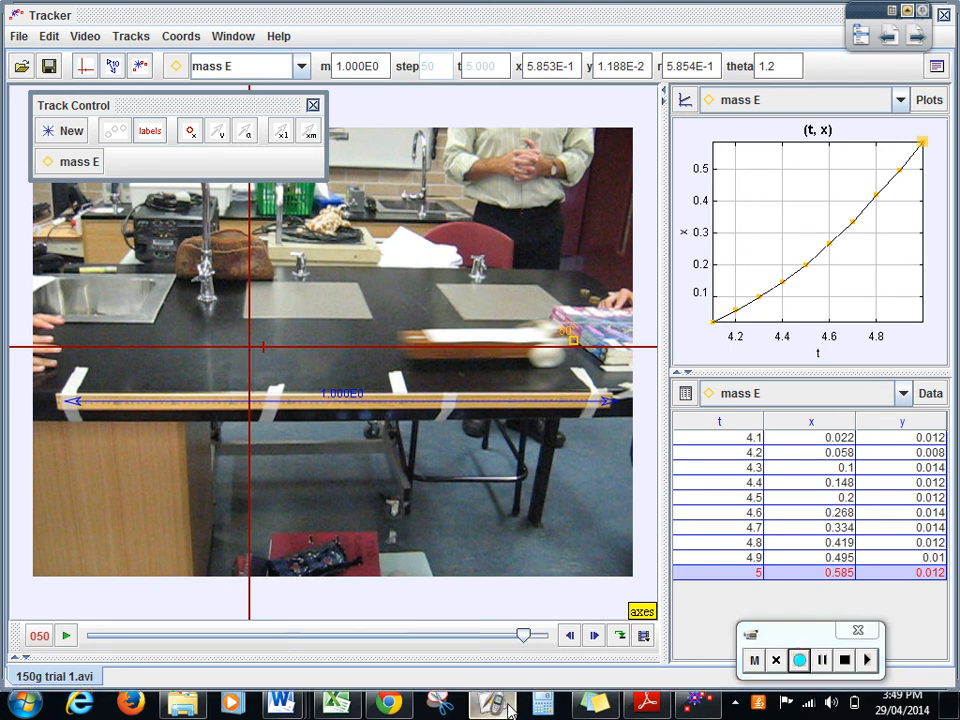
- Expand the annotation toolbar and trace the (t, x) curve of mass E with a red highlighter
click(907, 12)
mouse_move(876, 8)
mouse_down()
mouse_move(769, 8)
mouse_move(595, 34)
mouse_up()
click(598, 162)
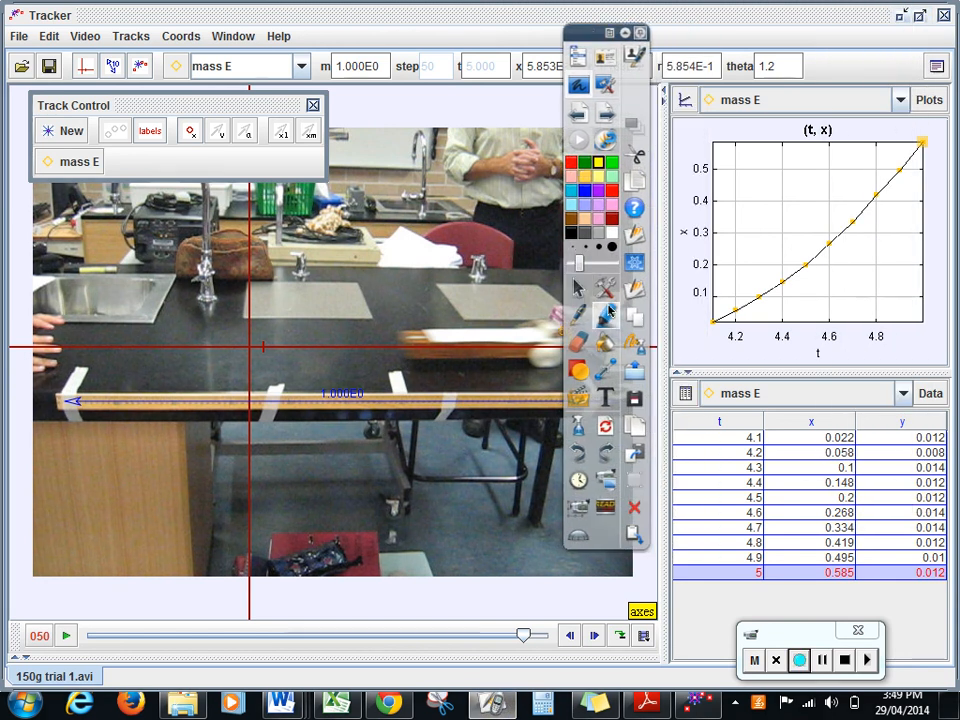
click(584, 178)
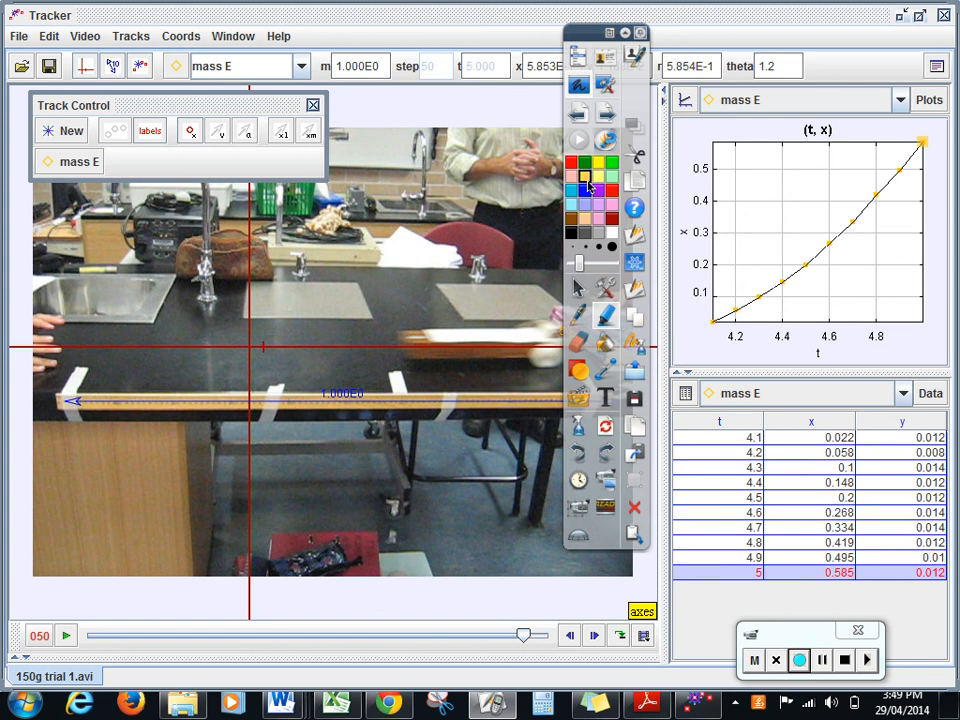
click(612, 190)
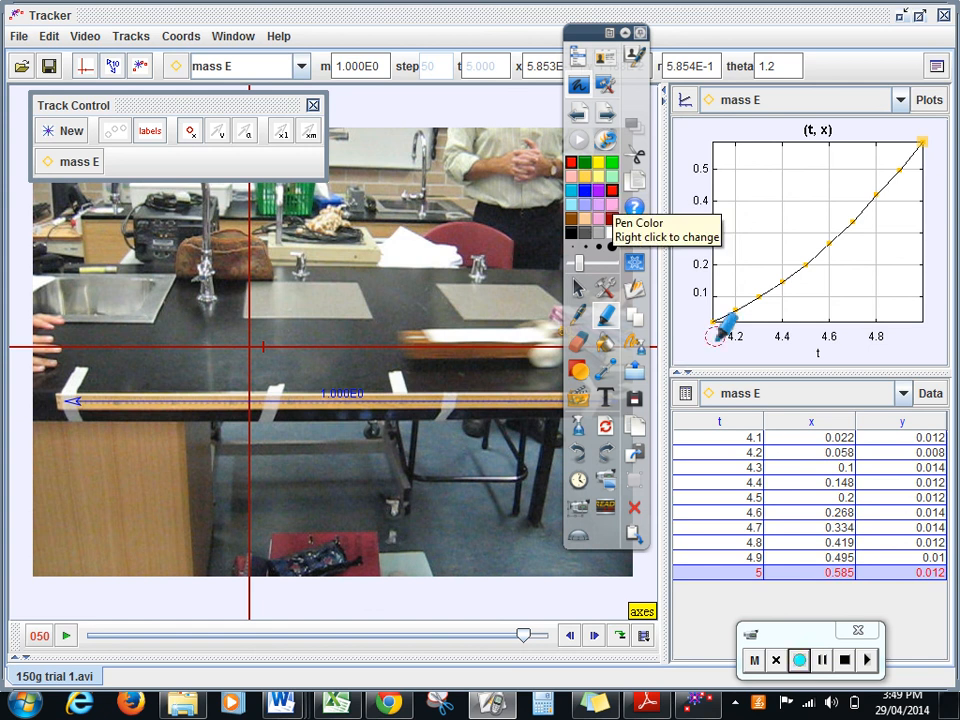
mouse_move(714, 321)
mouse_down()
mouse_move(782, 285)
mouse_move(905, 128)
mouse_up()
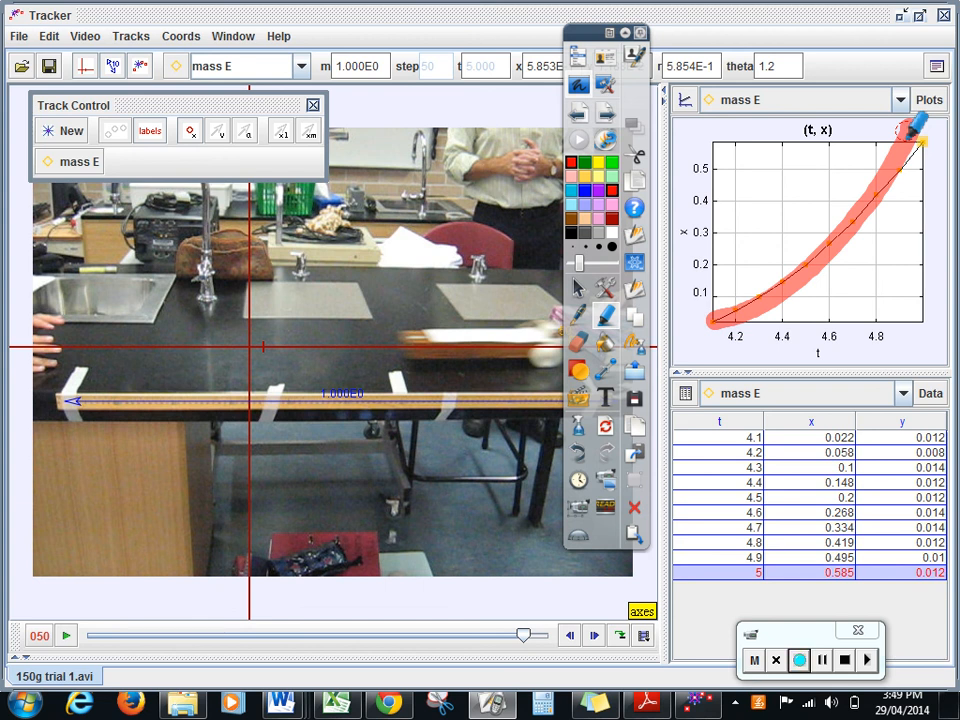
- Outline the t and x columns and the y column in red, and clear all annotations
mouse_move(678, 423)
mouse_down()
mouse_move(683, 530)
mouse_move(866, 580)
mouse_move(871, 446)
mouse_move(668, 412)
mouse_up()
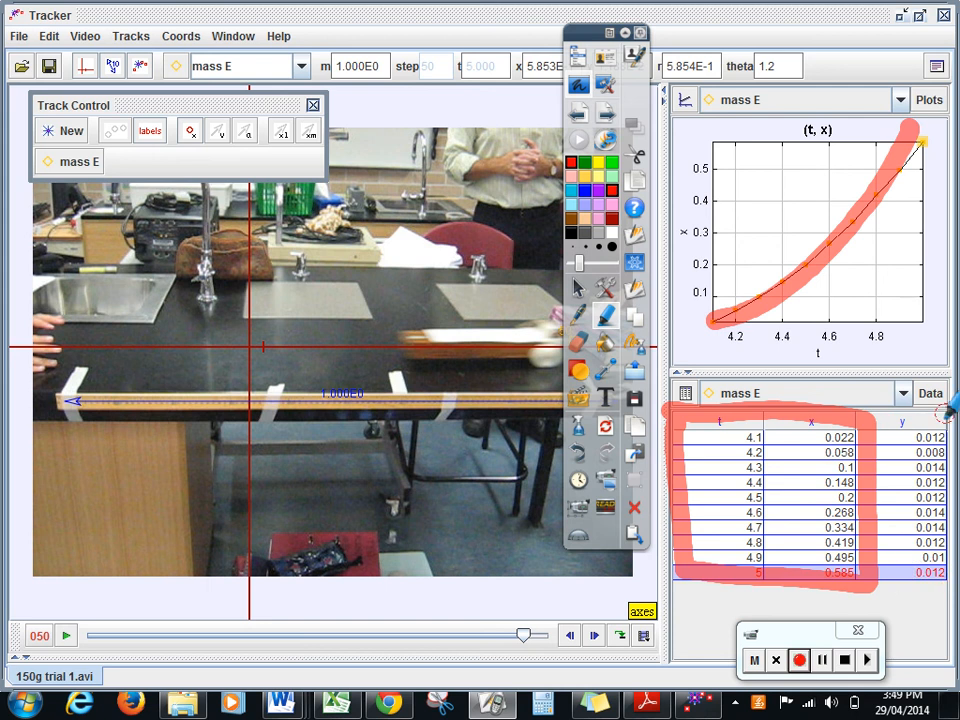
mouse_move(942, 400)
mouse_down()
mouse_move(915, 398)
mouse_move(908, 575)
mouse_move(944, 430)
mouse_up()
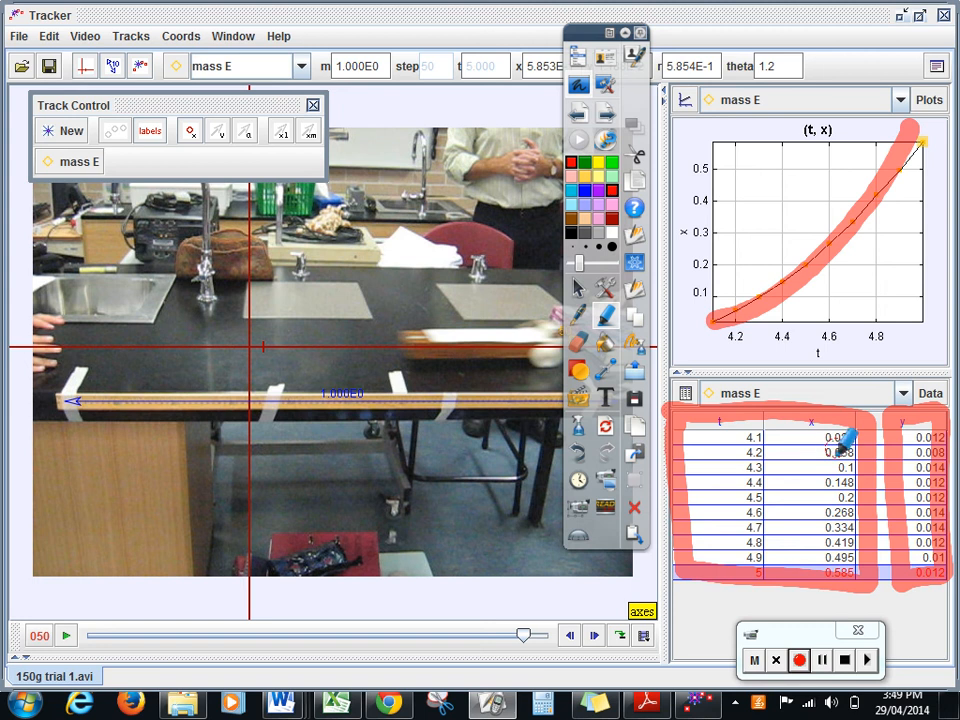
click(608, 116)
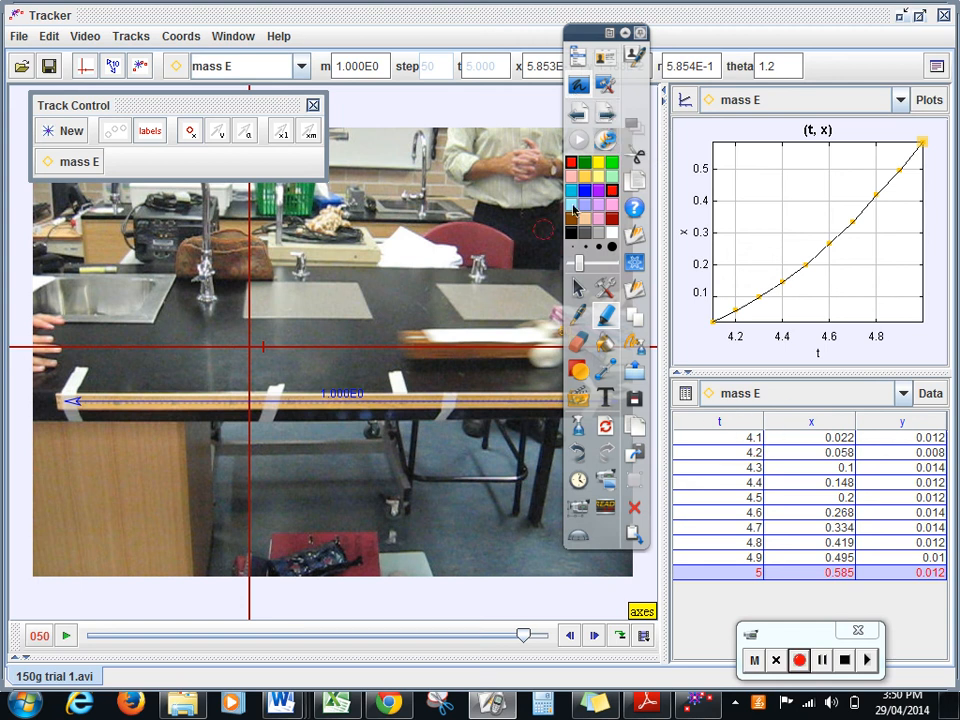
click(577, 289)
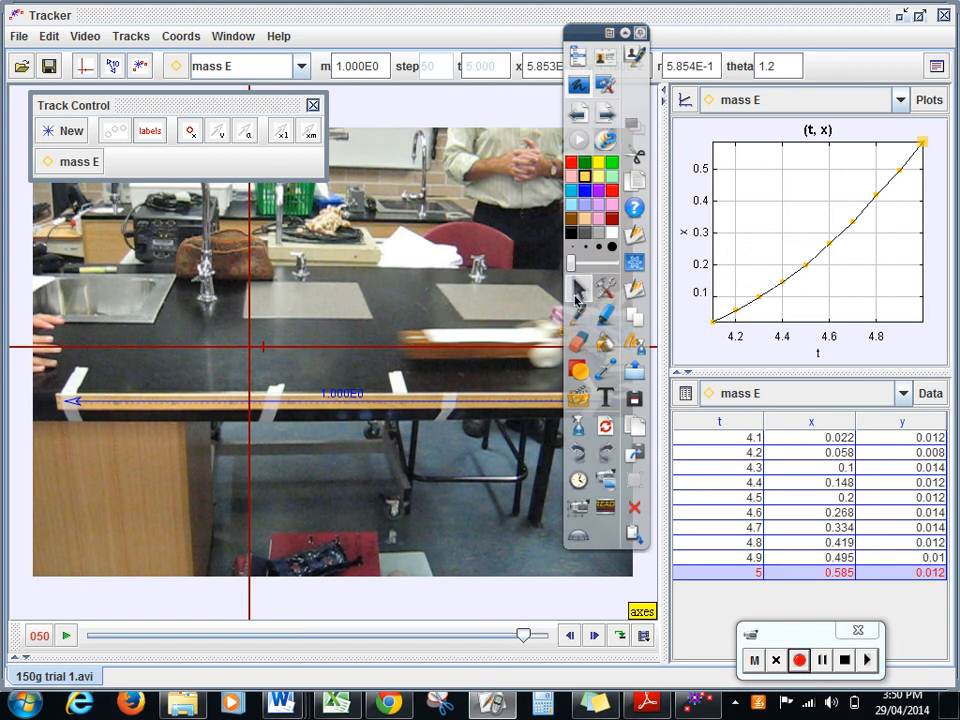
- Copy all t and x values from mass E's data table and switch to Excel
click(720, 442)
drag(720, 445, 838, 580)
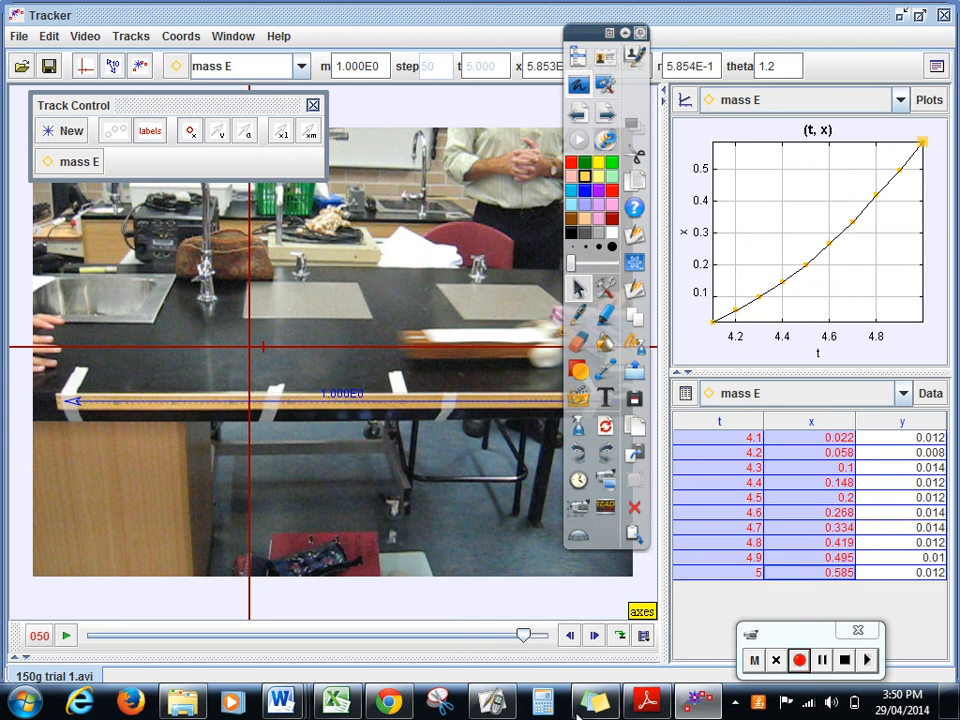
click(345, 702)
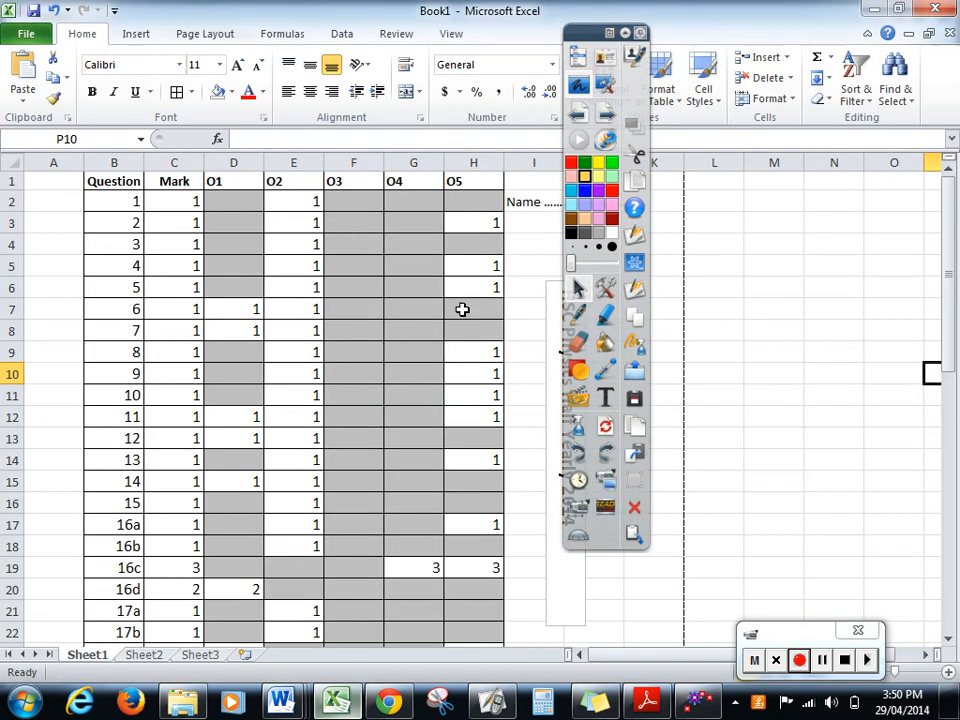
- Create a blank workbook and paste the copied t and x values starting at cell C4
click(32, 33)
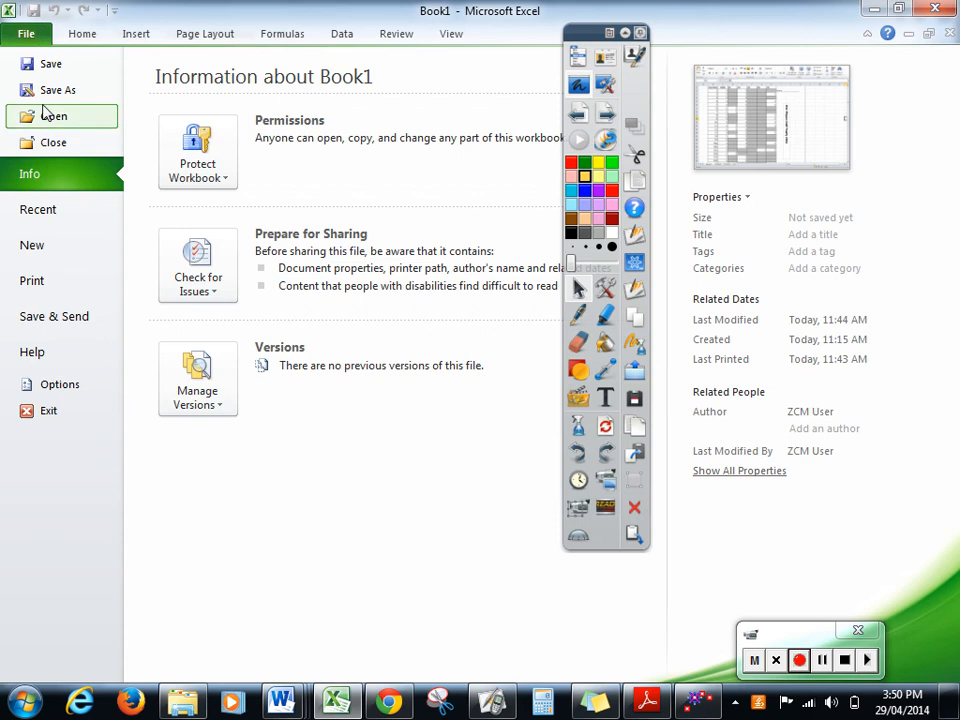
click(34, 257)
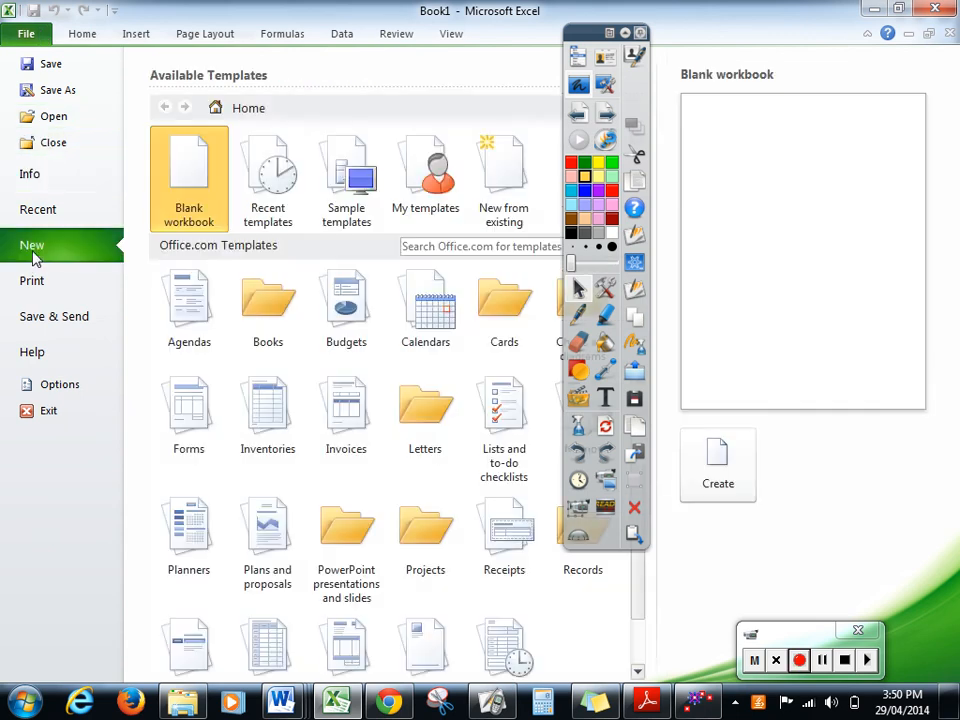
double_click(200, 178)
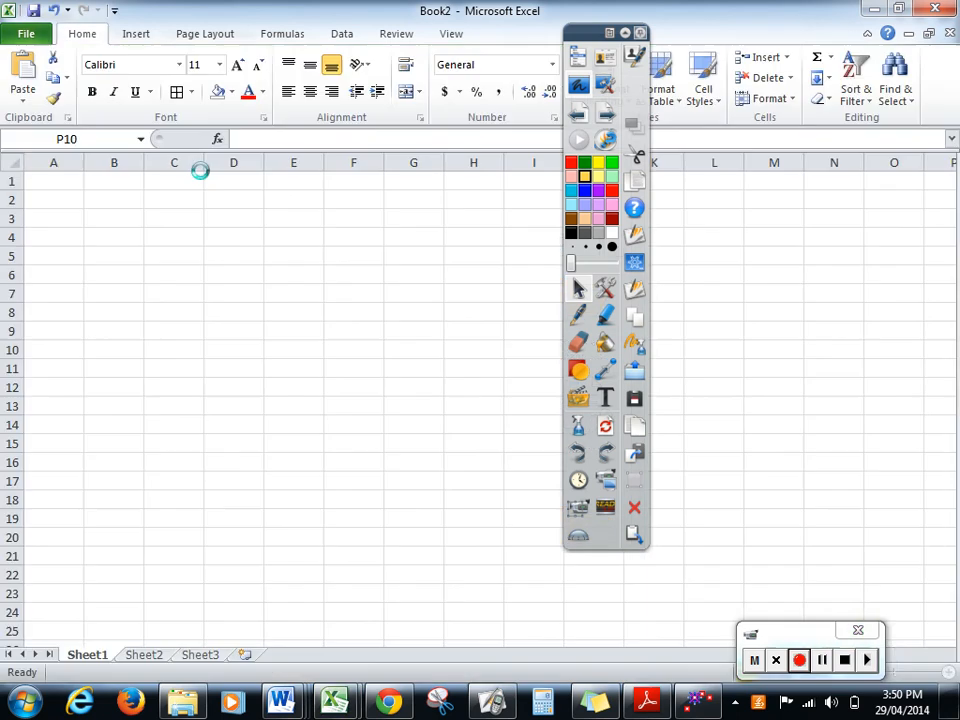
click(147, 236)
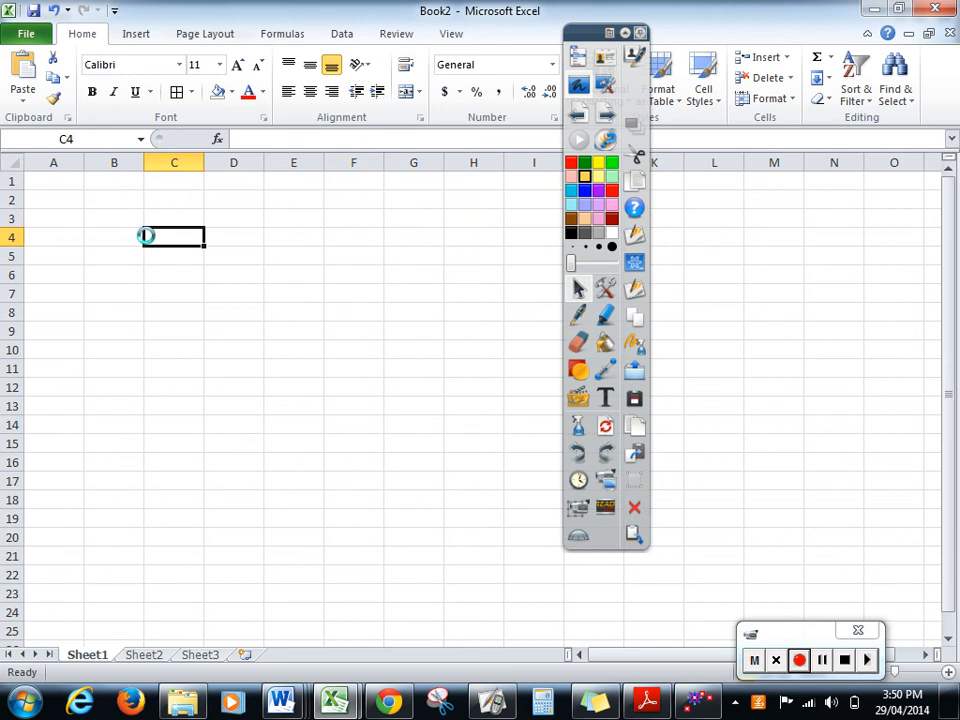
text(4.1	0.022056 4.2	0.057685 4.3	0.1001 4.4	0.147605 4.5	0.200199 4.6	0.268064 4.7	0.334231 4.8	0.419062 4.9	0.495409 5	0.585329)
- Label the two data columns with the headings t in C3 and x in D3
click(193, 219)
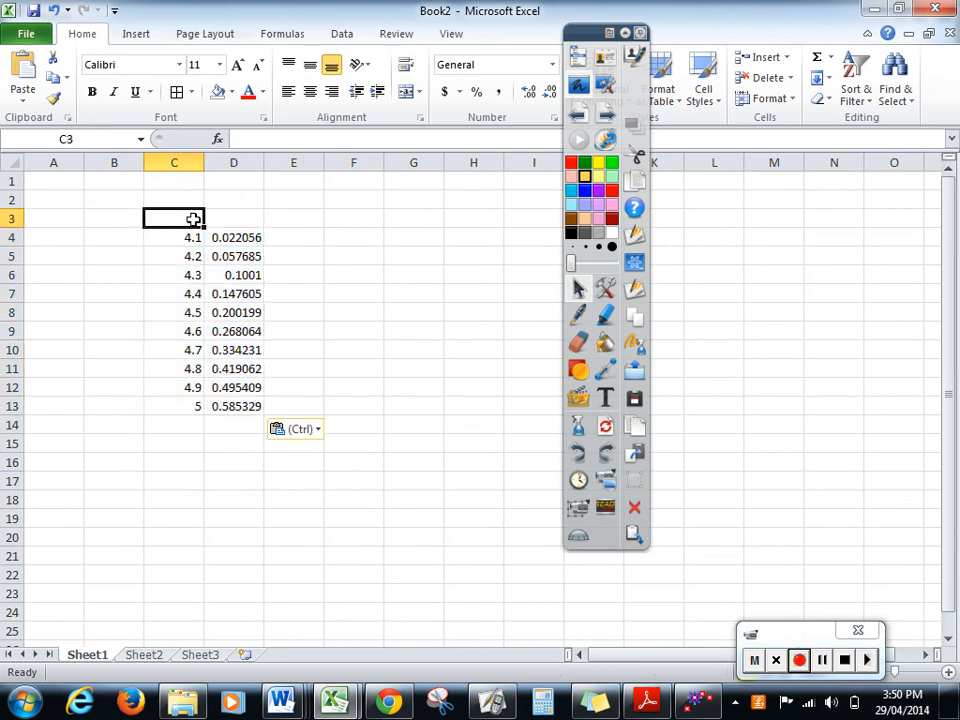
text(t)
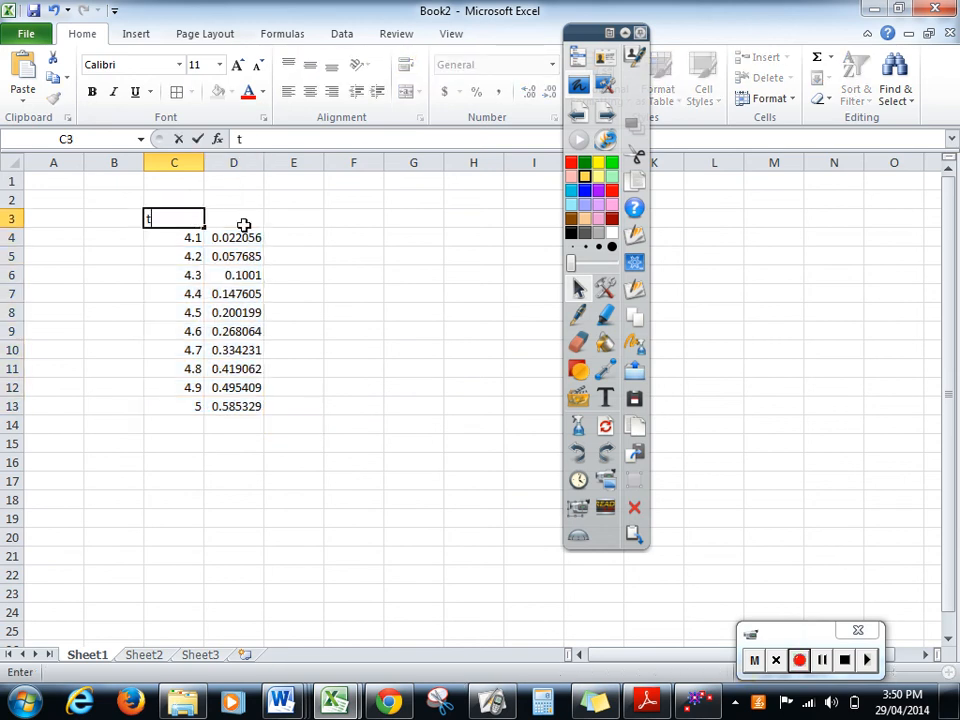
click(244, 226)
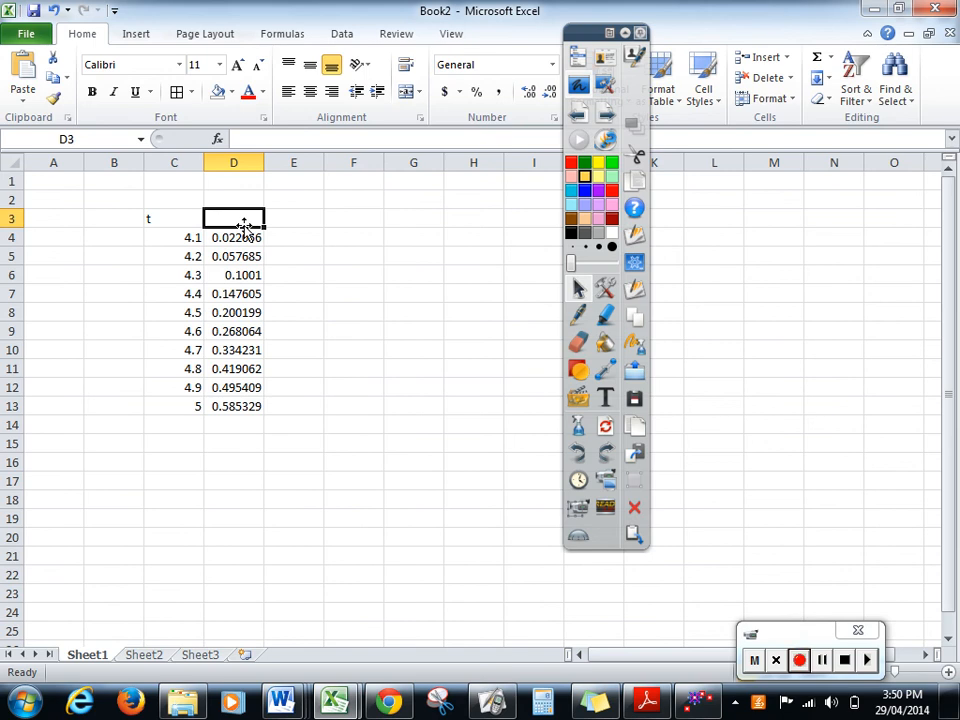
text(x)
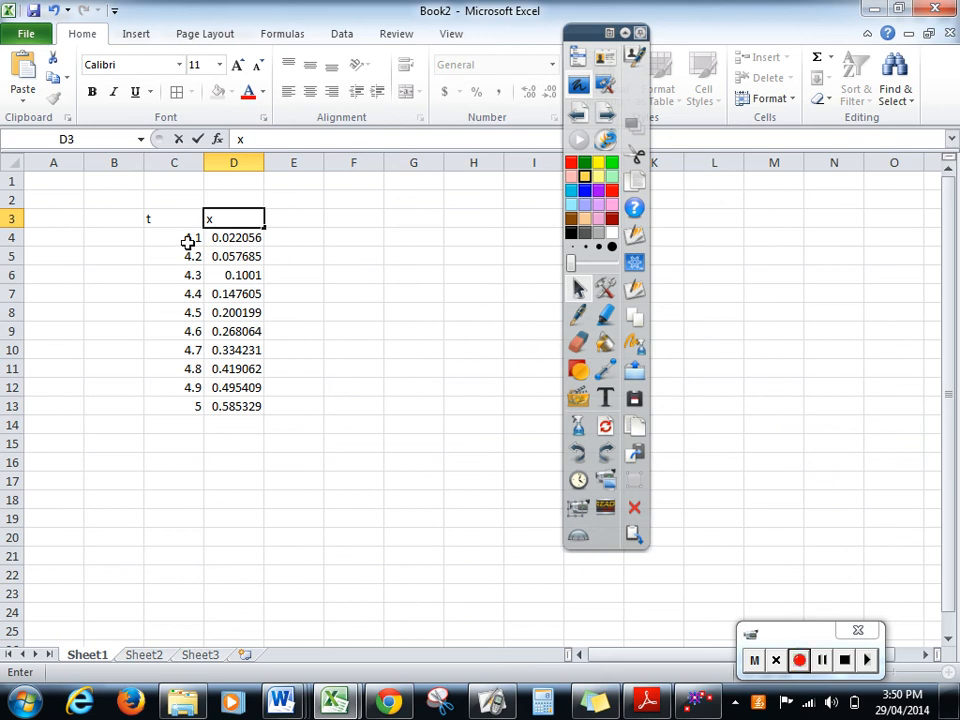
- Insert a markers-only scatter chart of C4:D13 and move the annotation toolbar away from it
drag(180, 240, 251, 404)
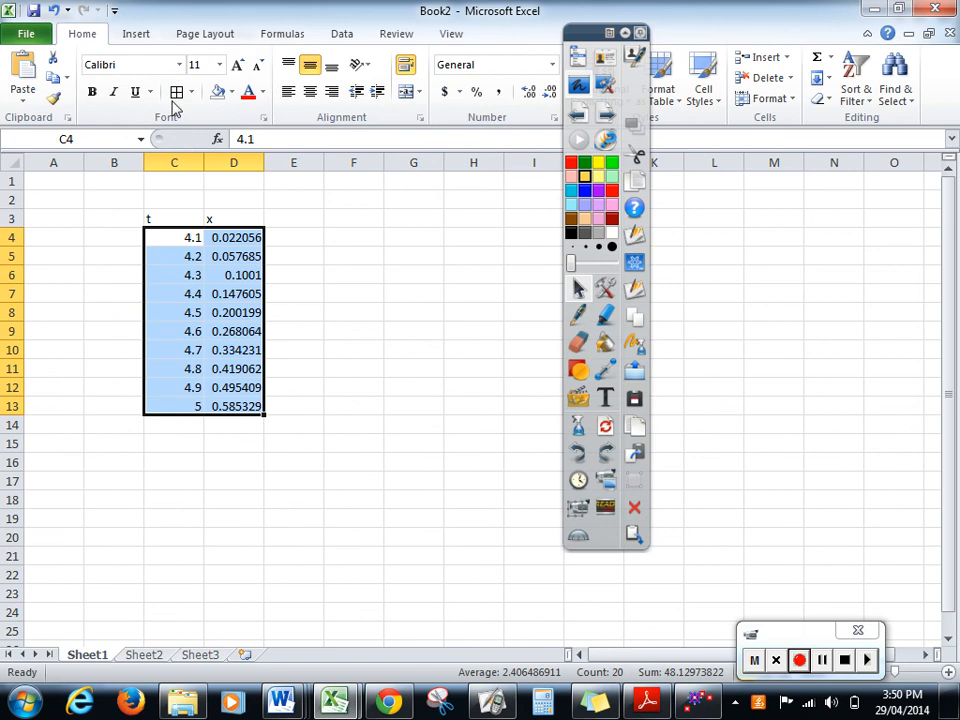
click(124, 36)
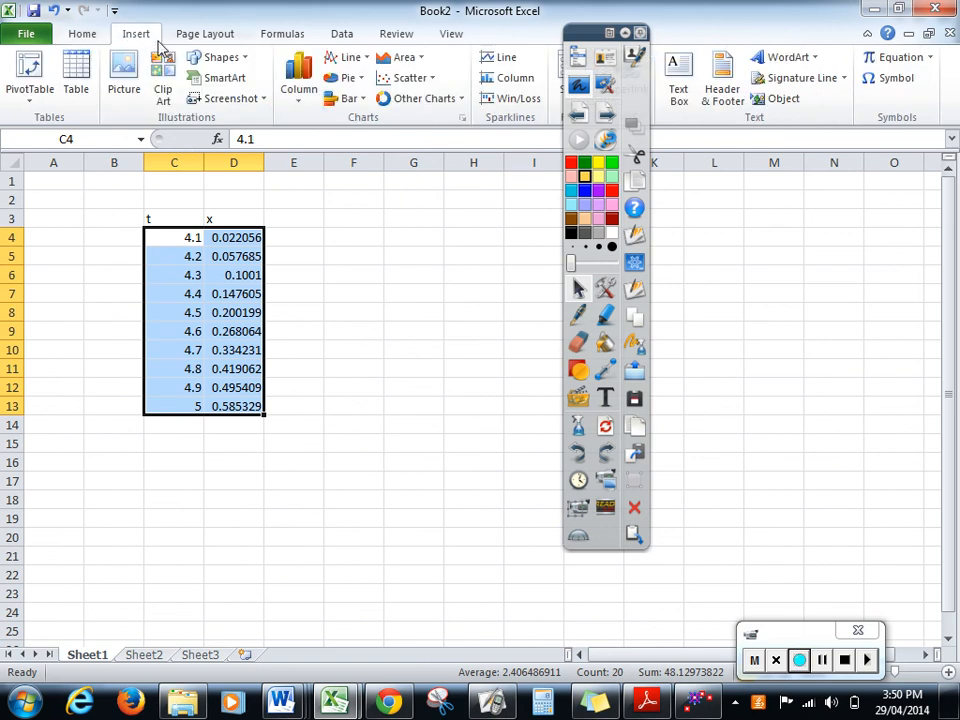
click(404, 79)
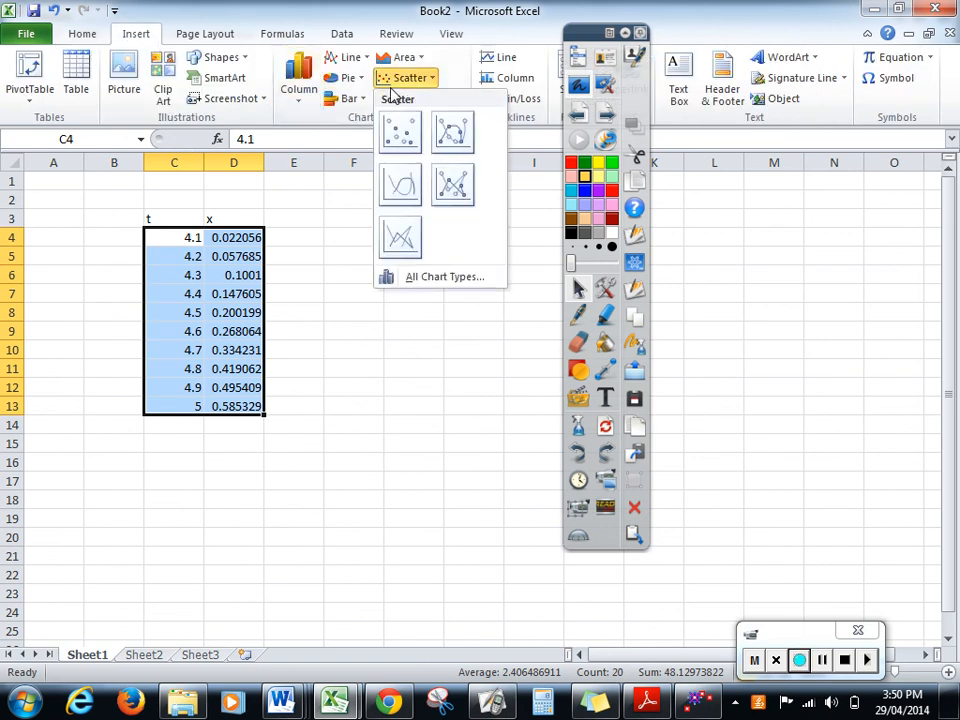
click(410, 135)
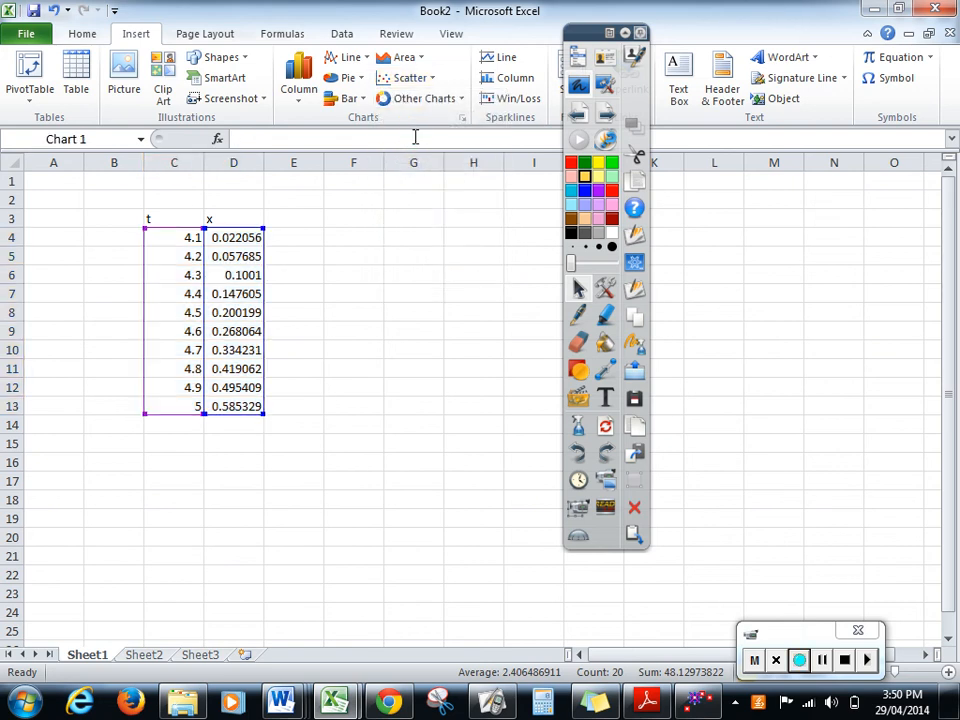
drag(590, 40, 858, 101)
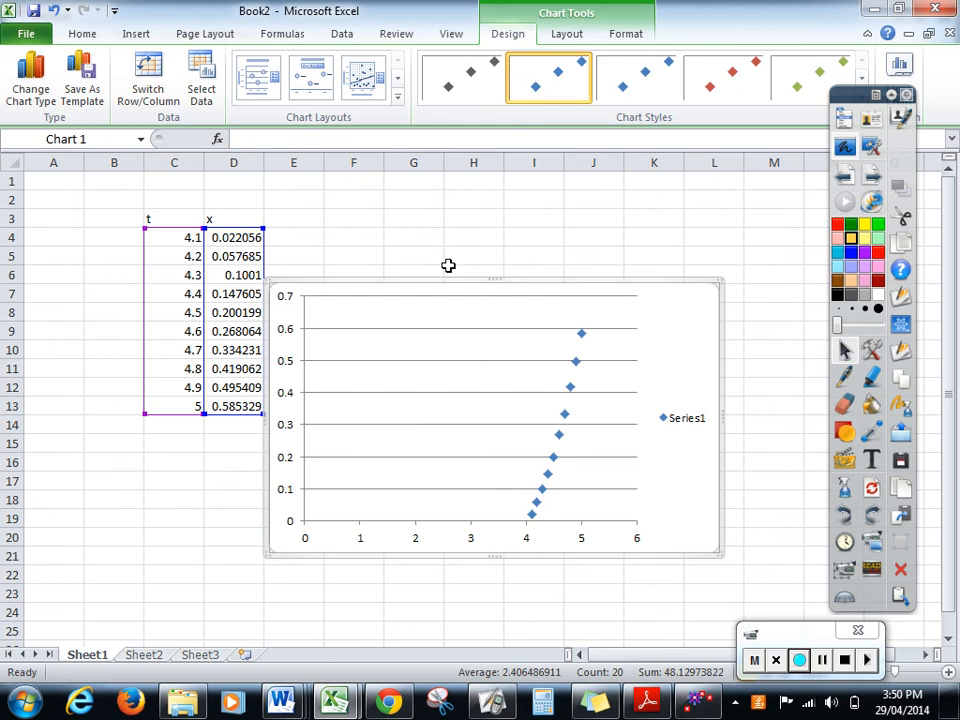
- Move the scatter chart up so it starts at row 2, and check the options available for its data series
drag(469, 298, 446, 210)
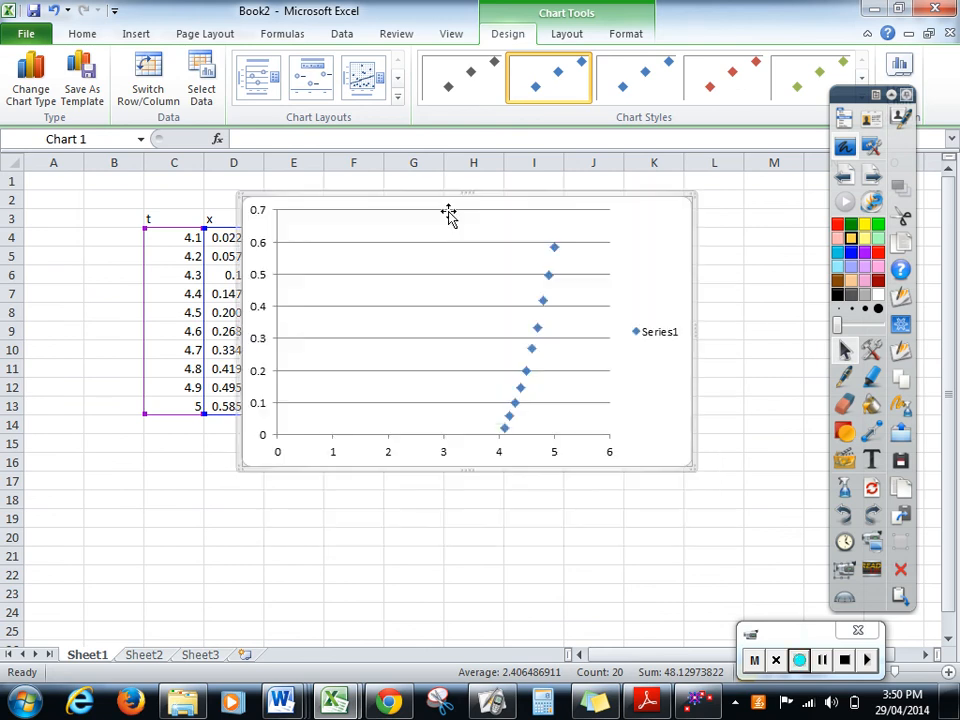
click(527, 372)
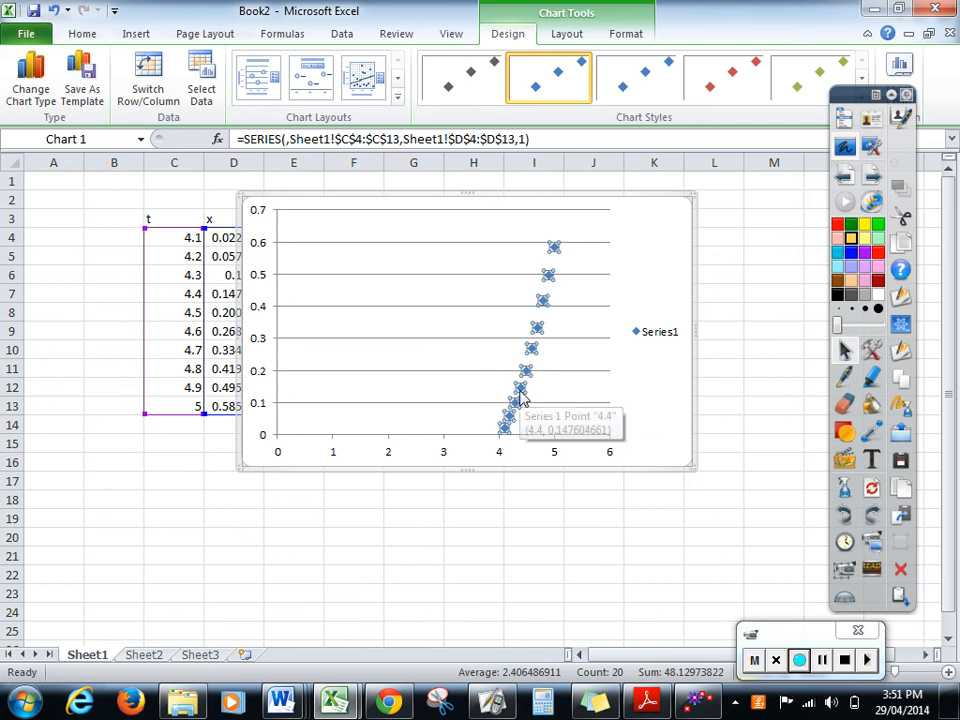
right_click(521, 399)
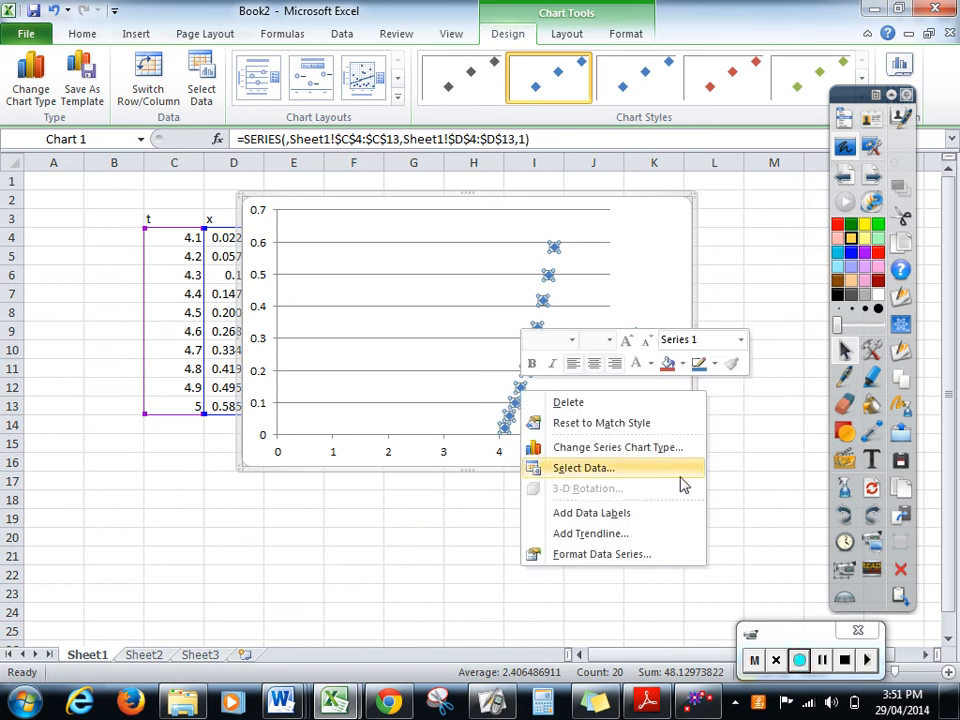
click(742, 479)
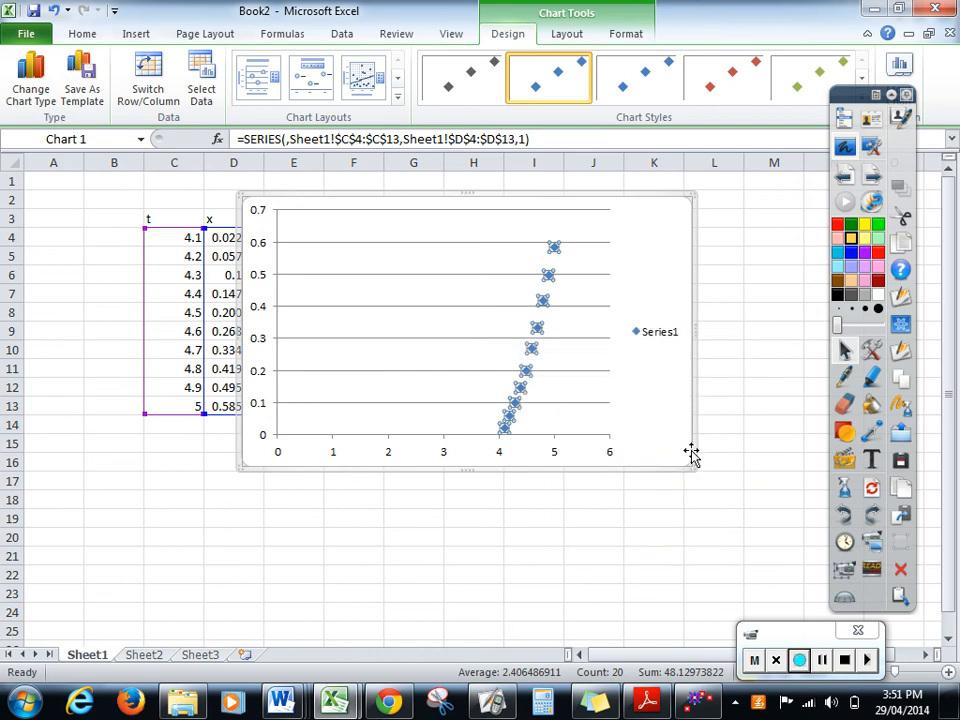
click(656, 422)
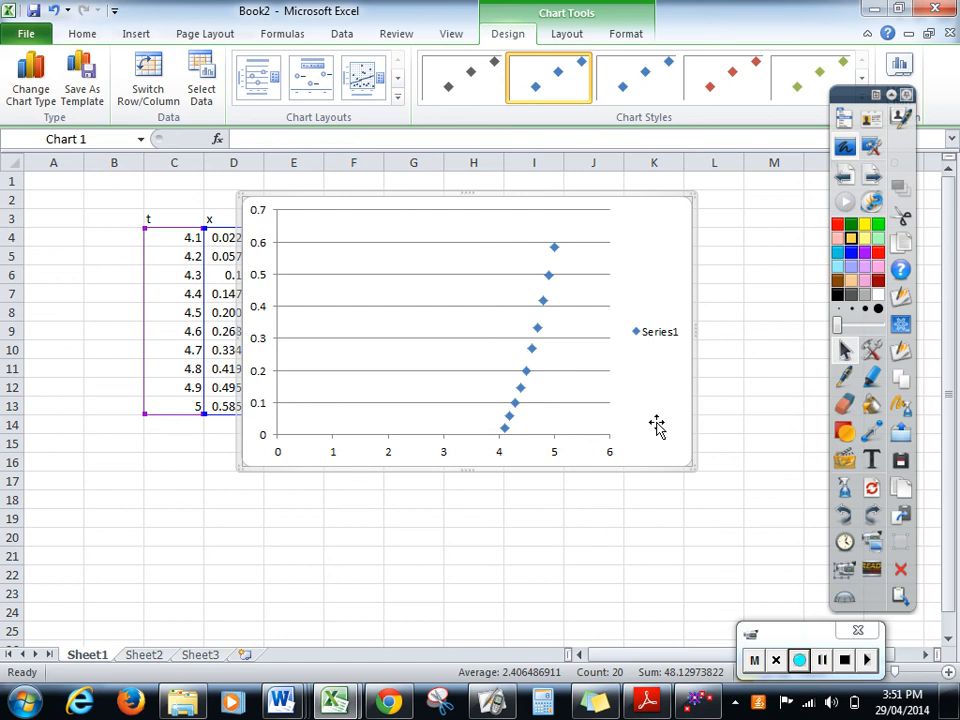
- Compare the (t, x) plot in Tracker with the Excel scatter chart, keeping the annotation toolbar clear of each graph
click(697, 703)
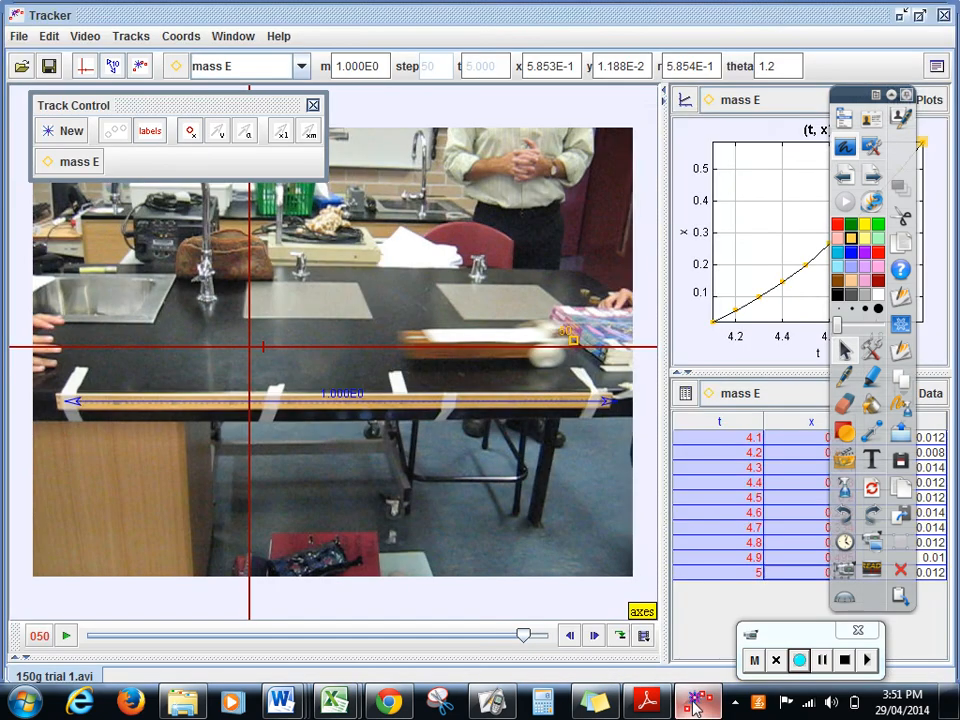
mouse_move(864, 95)
mouse_down()
mouse_move(608, 86)
mouse_move(594, 76)
mouse_up()
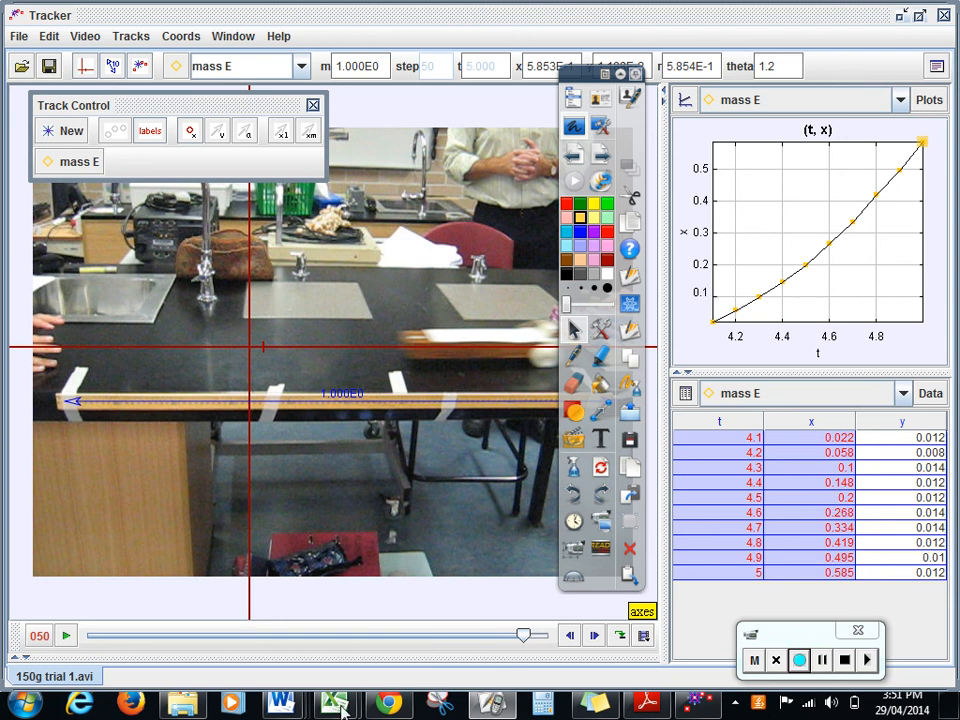
mouse_move(339, 712)
click(408, 606)
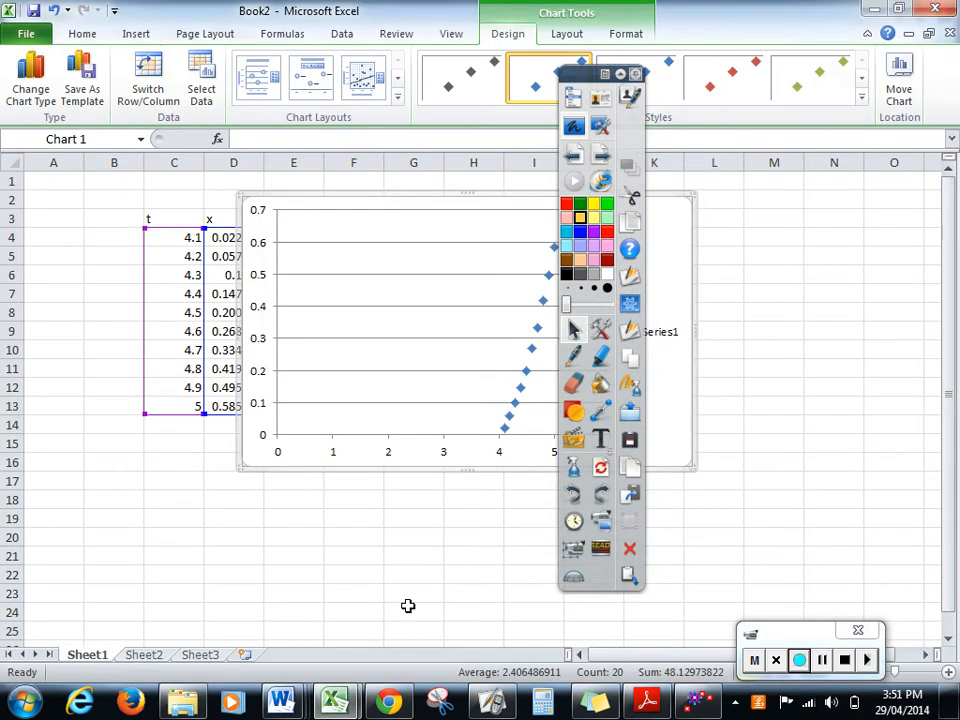
drag(581, 76, 815, 80)
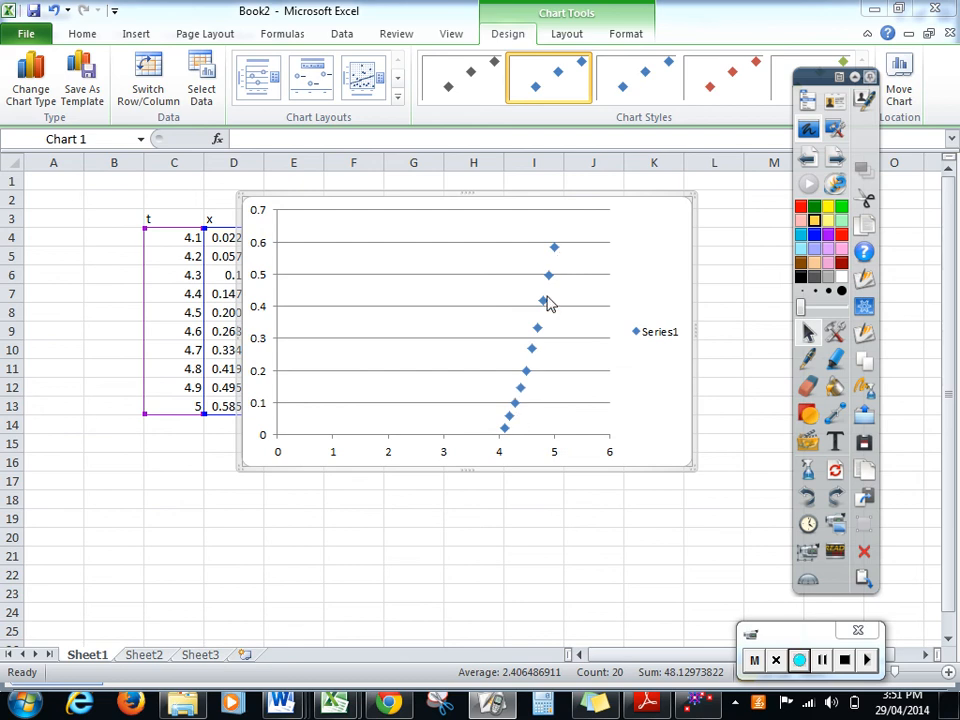
mouse_move(548, 304)
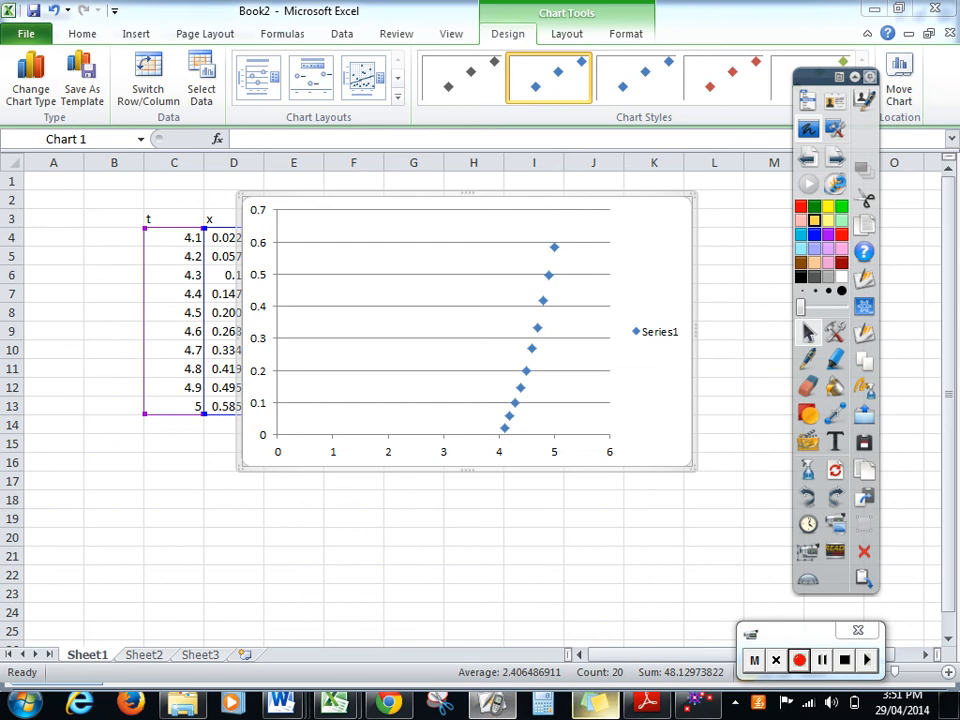
- Switch to Tracker, move the annotation toolbar off the (t, x) plot, and delete the mass E track
click(703, 703)
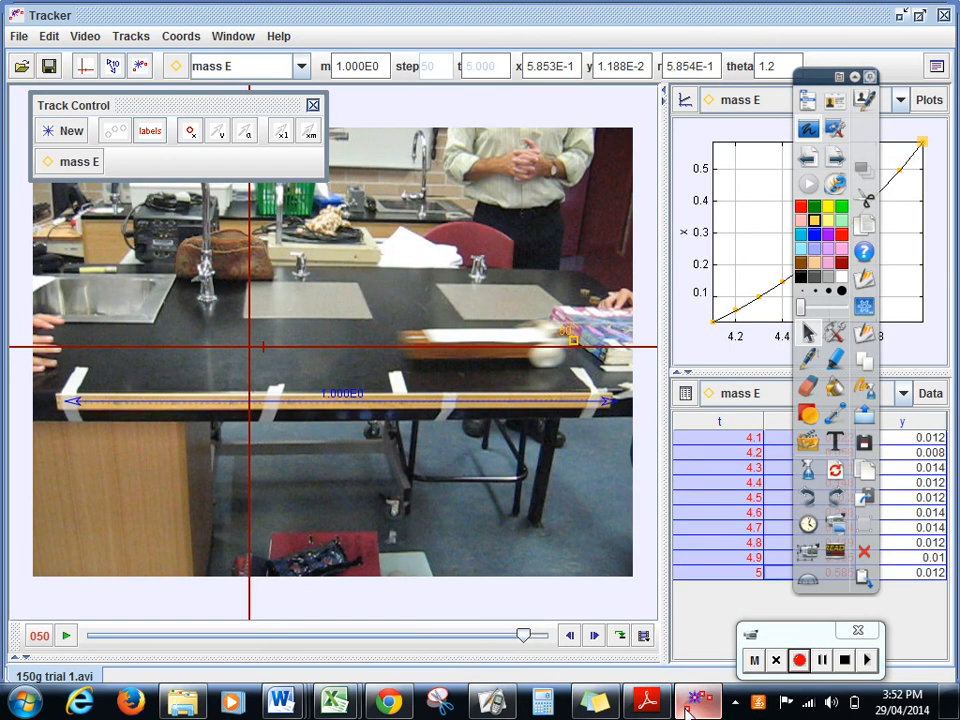
drag(820, 83, 650, 72)
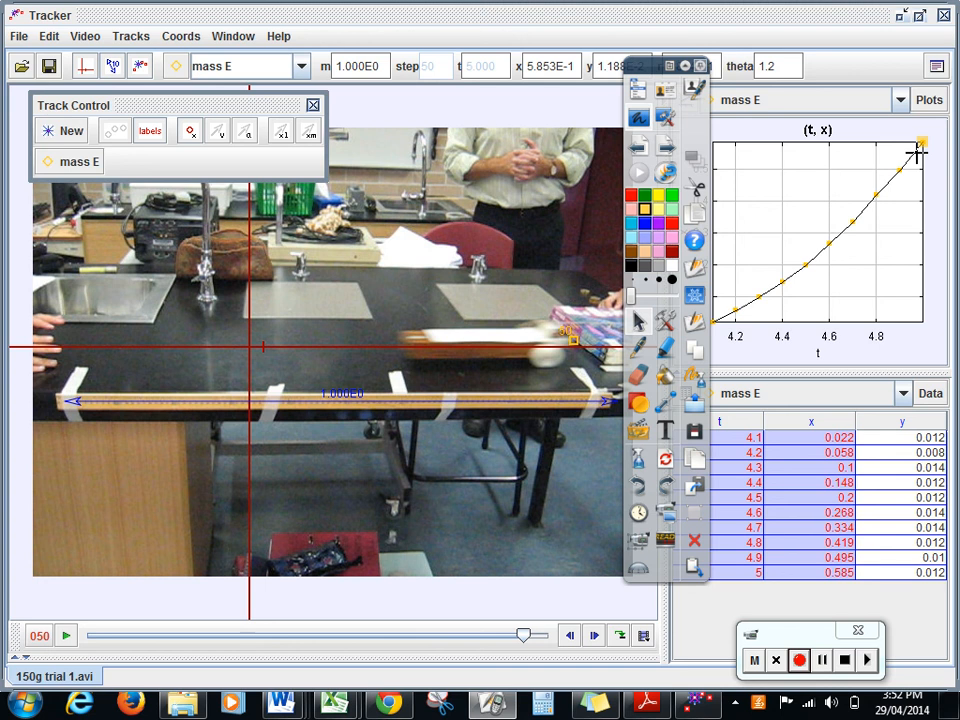
click(86, 165)
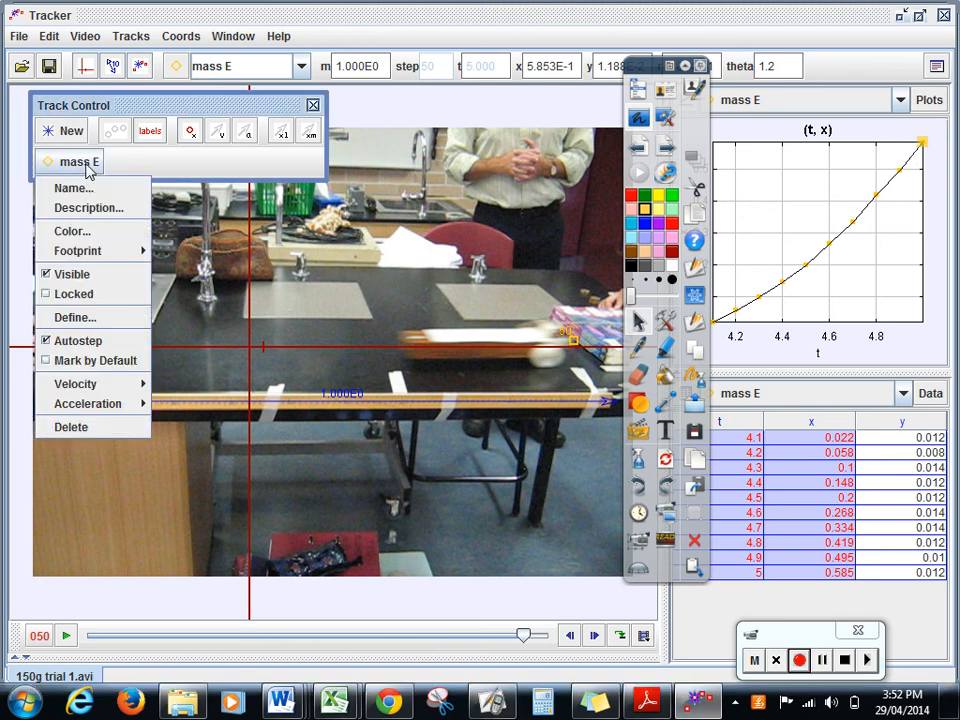
click(72, 427)
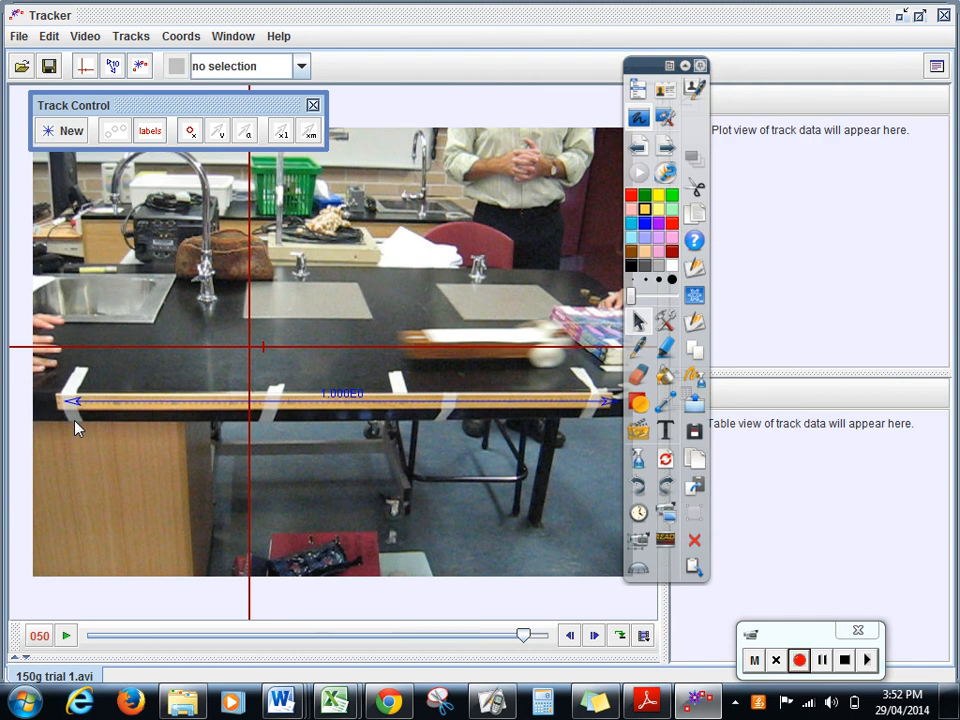
- Create a new point mass track and advance the video to frame 40
click(63, 131)
click(68, 157)
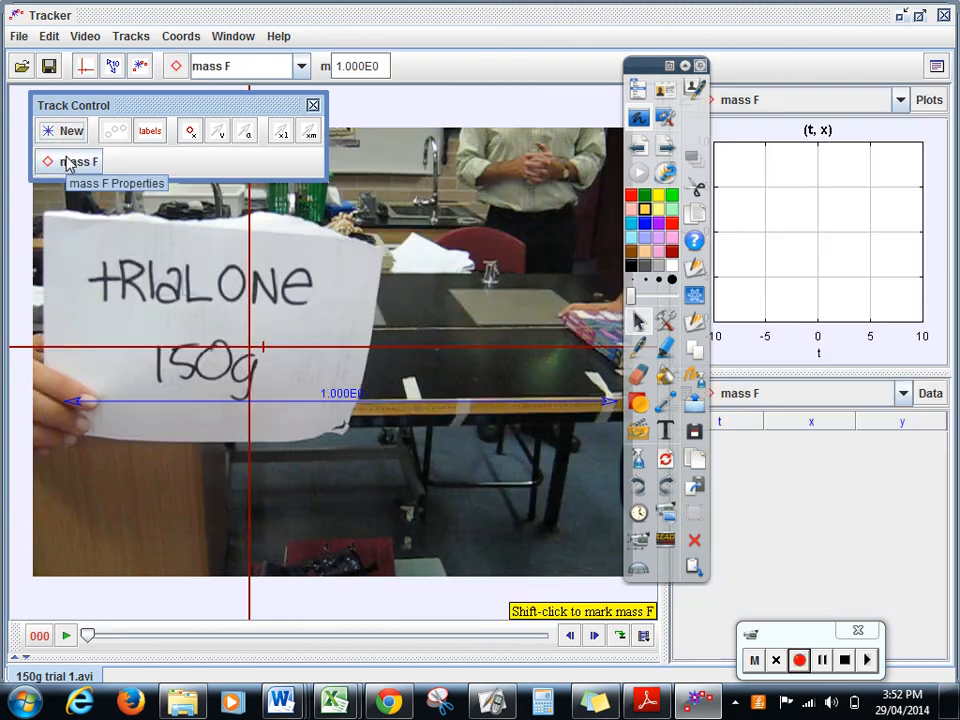
drag(89, 636, 437, 653)
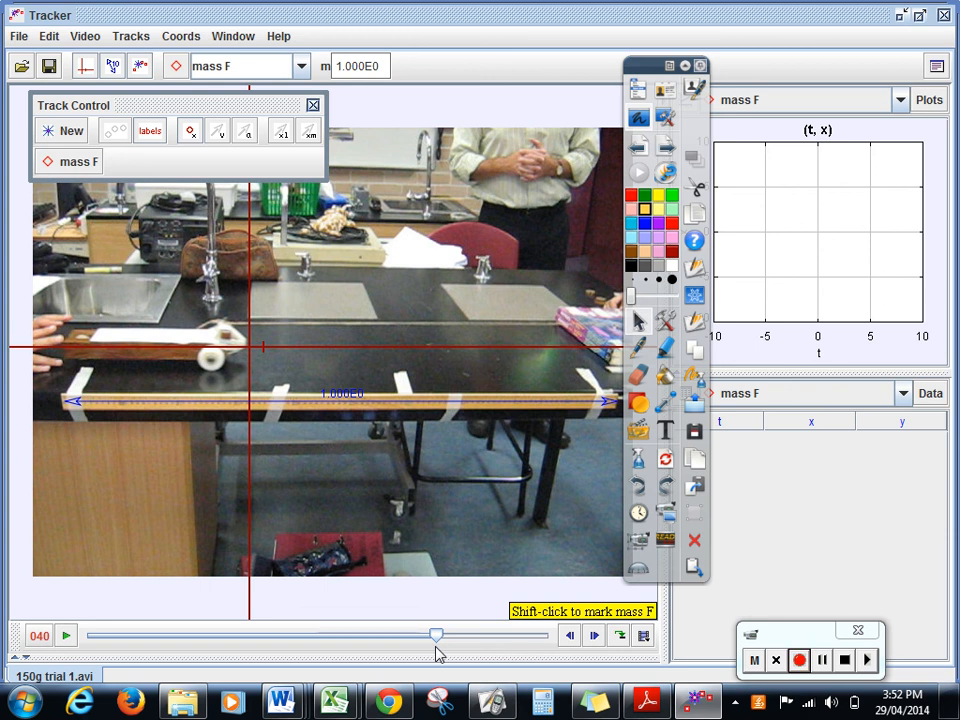
- Mark the front of the cart for mass F in each frame from 40 to 46
shift+click(256, 345)
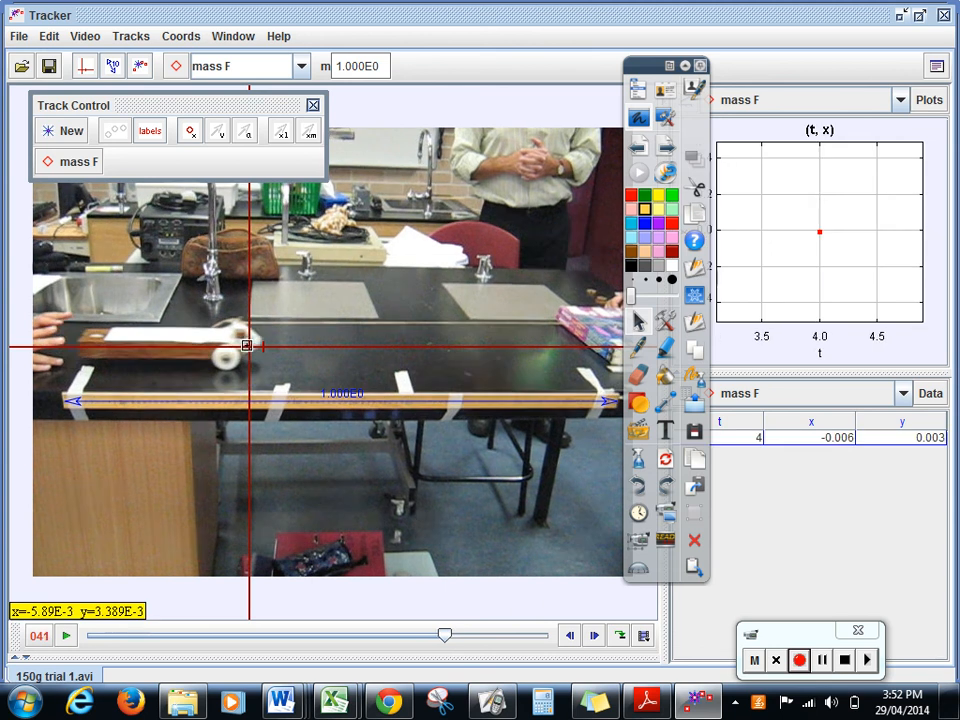
shift+click(266, 345)
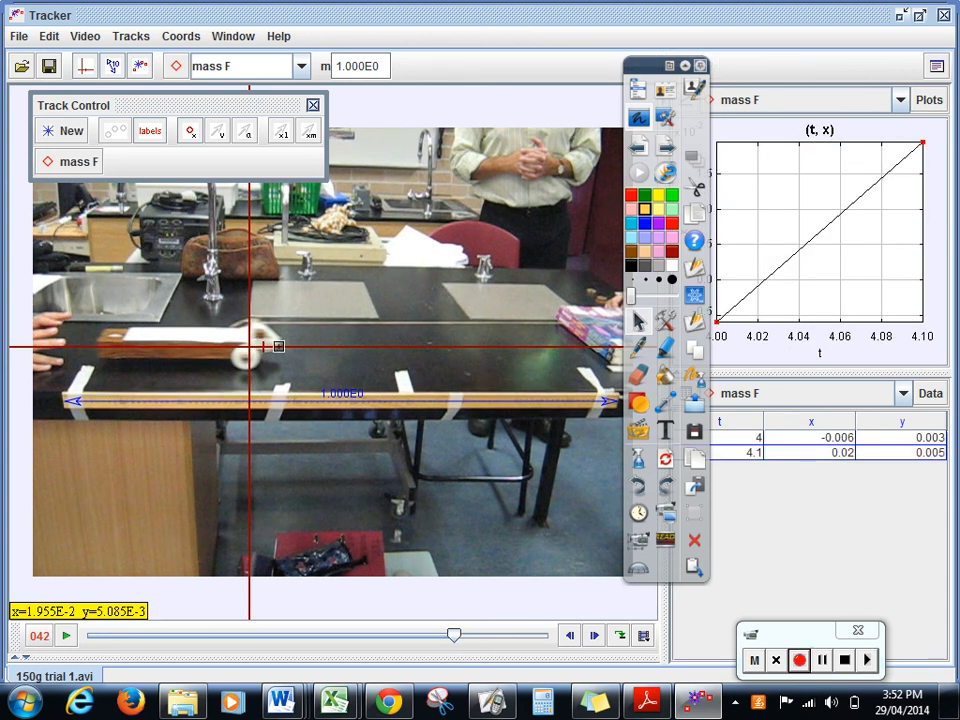
shift+click(278, 345)
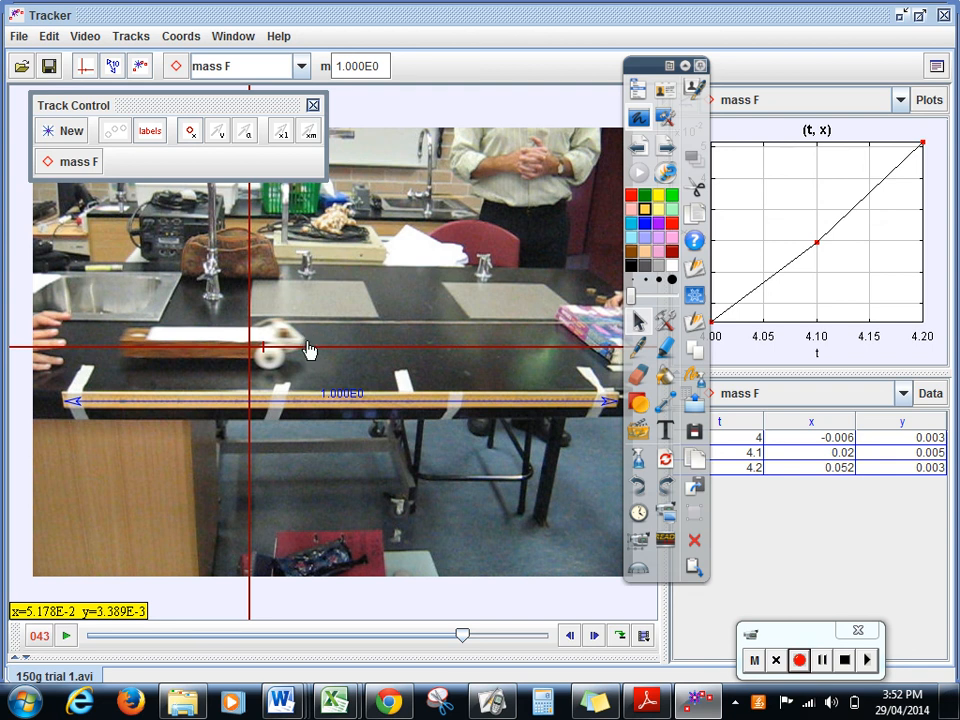
shift+click(308, 341)
shift+right_click(329, 339)
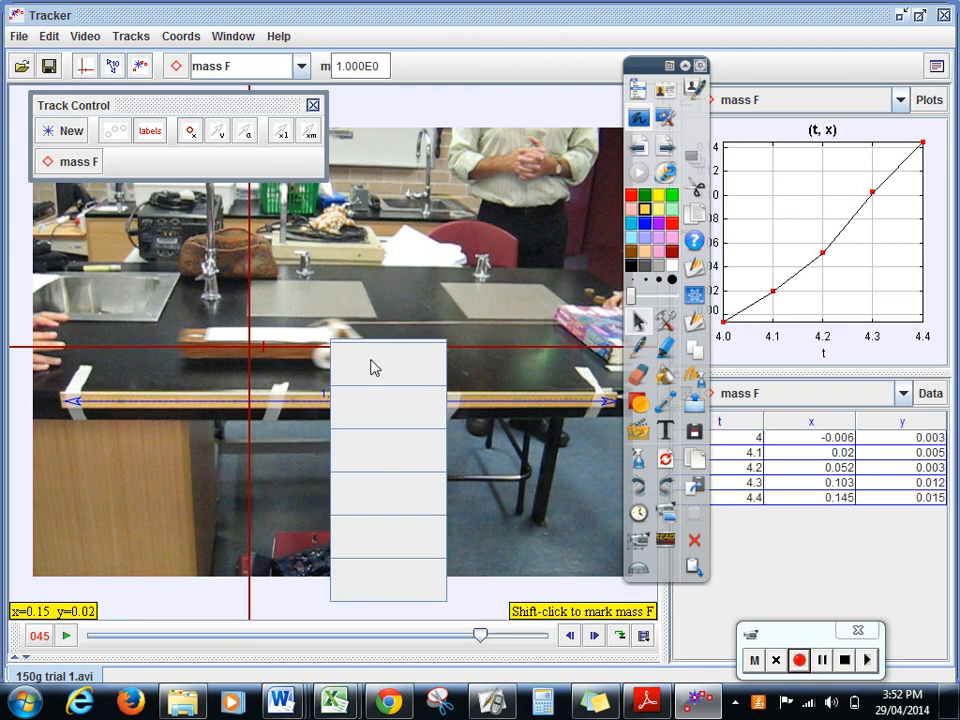
click(380, 373)
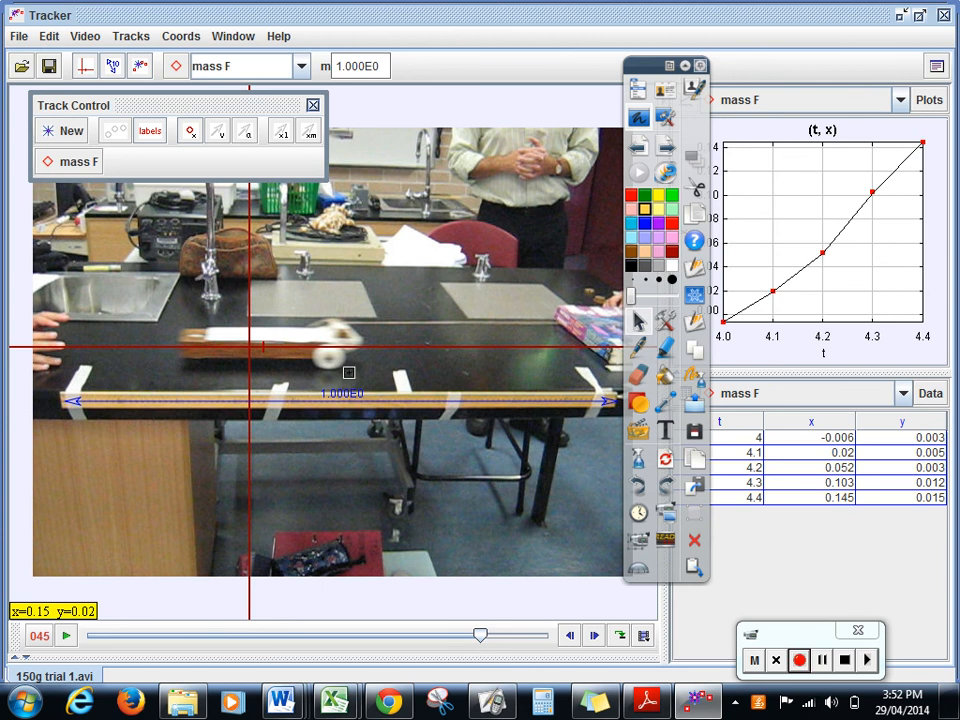
shift+click(360, 345)
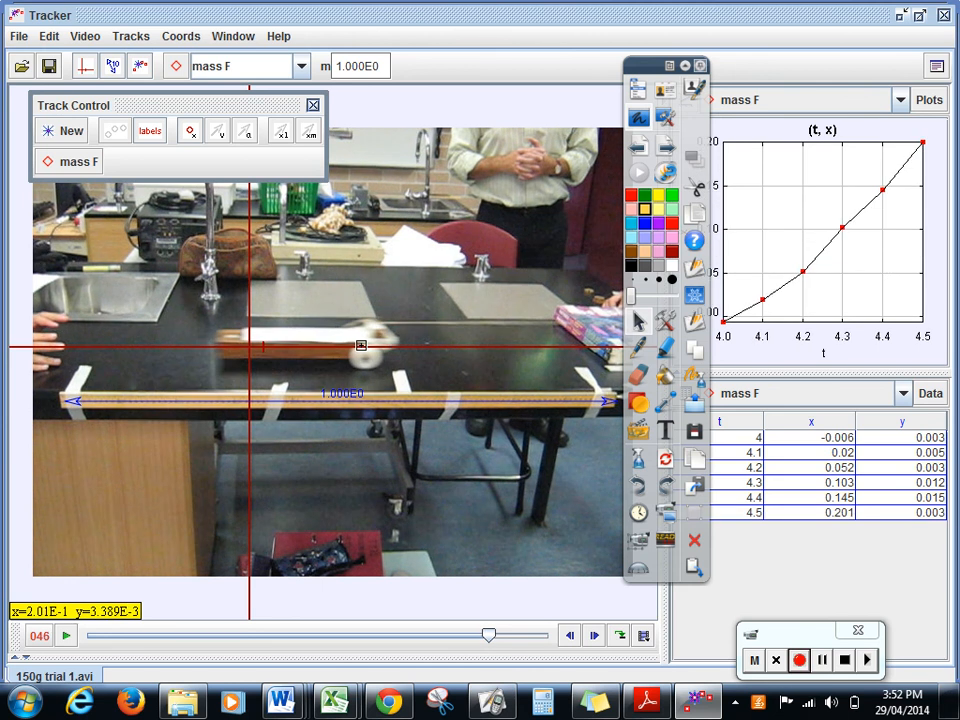
shift+click(398, 342)
right_click(398, 342)
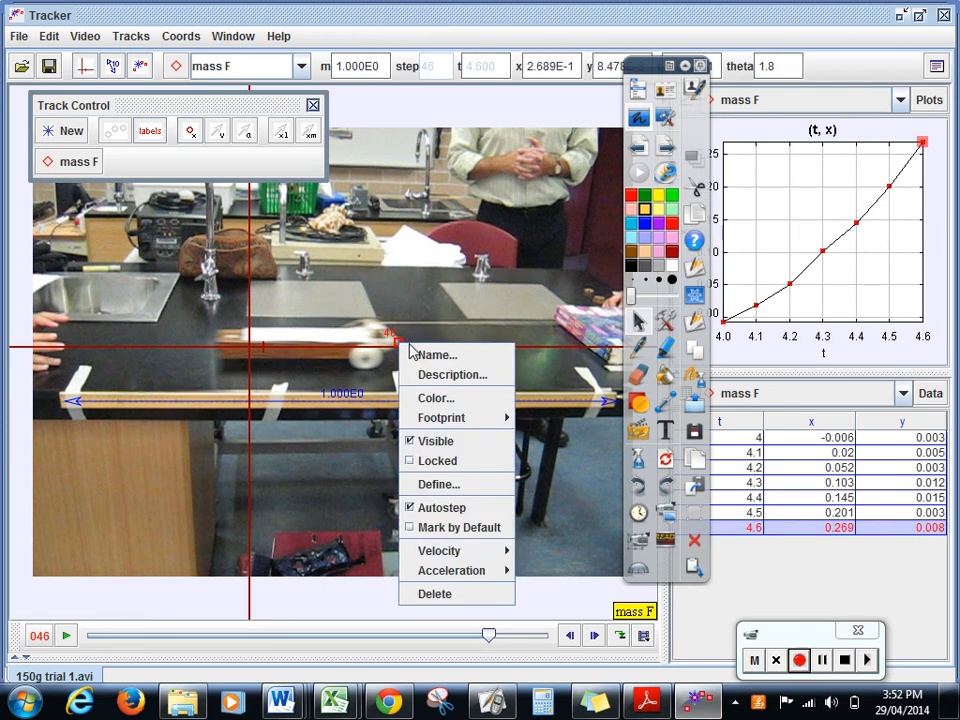
click(398, 350)
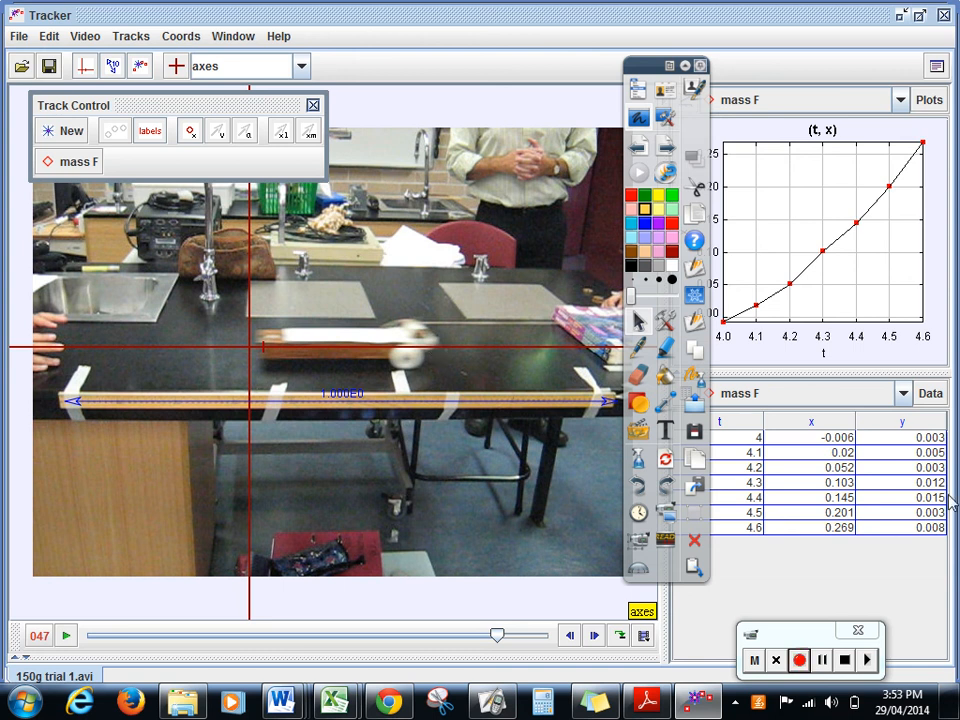
- Select the first four y values in mass F's data table and close the Track Control window
drag(905, 437, 910, 540)
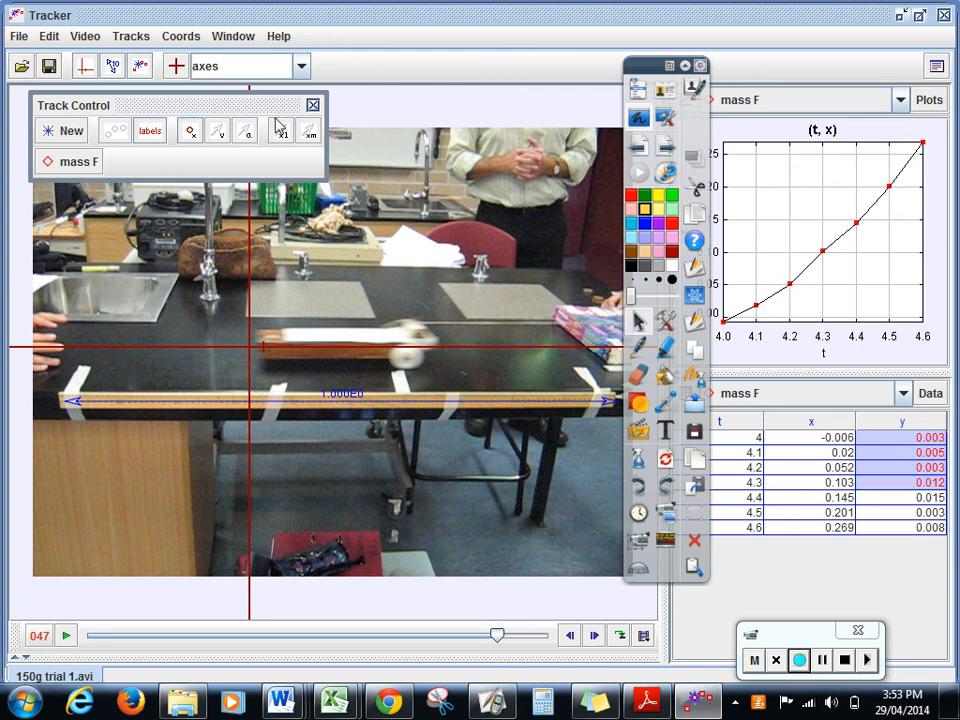
click(313, 104)
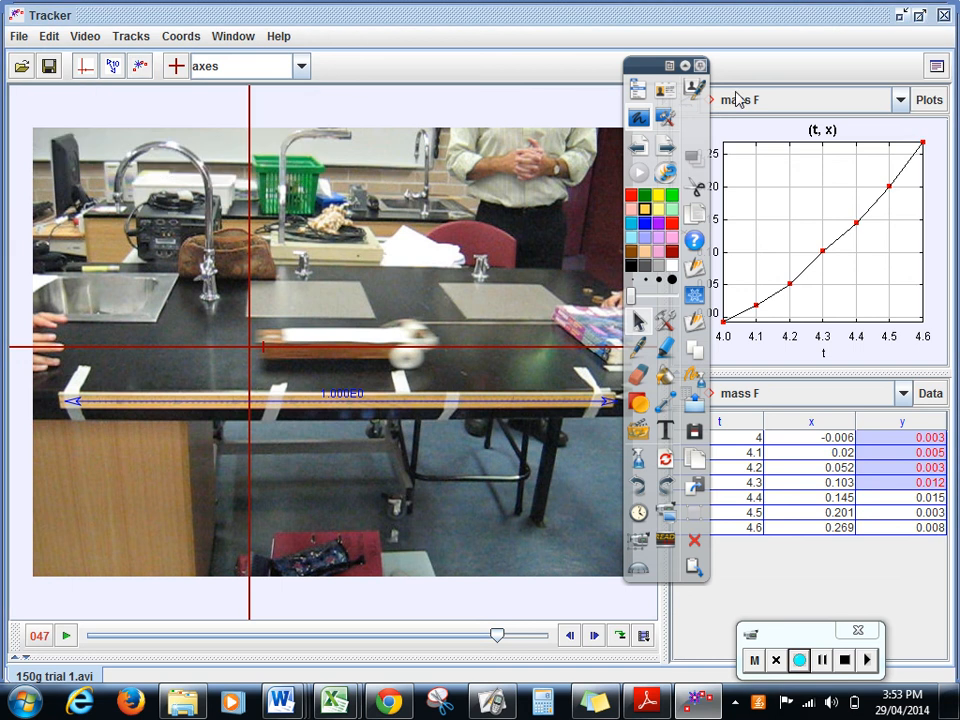